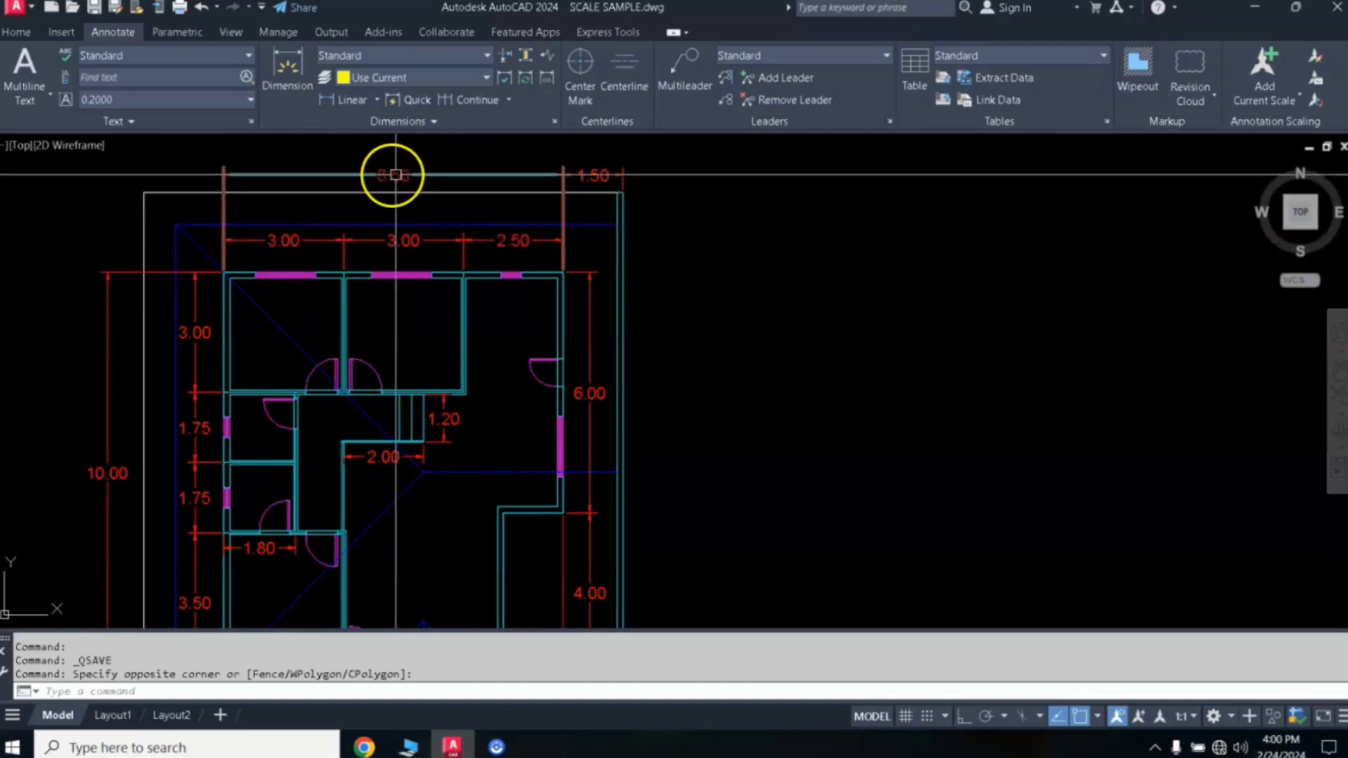
- Set the dimension text height variable DIMTXT to 0.5
{"action": "scroll", "coordinate": [395, 175], "scroll_direction": "up", "scroll_amount": 2}
{"action": "scroll", "coordinate": [395, 175], "scroll_direction": "up", "scroll_amount": 2}
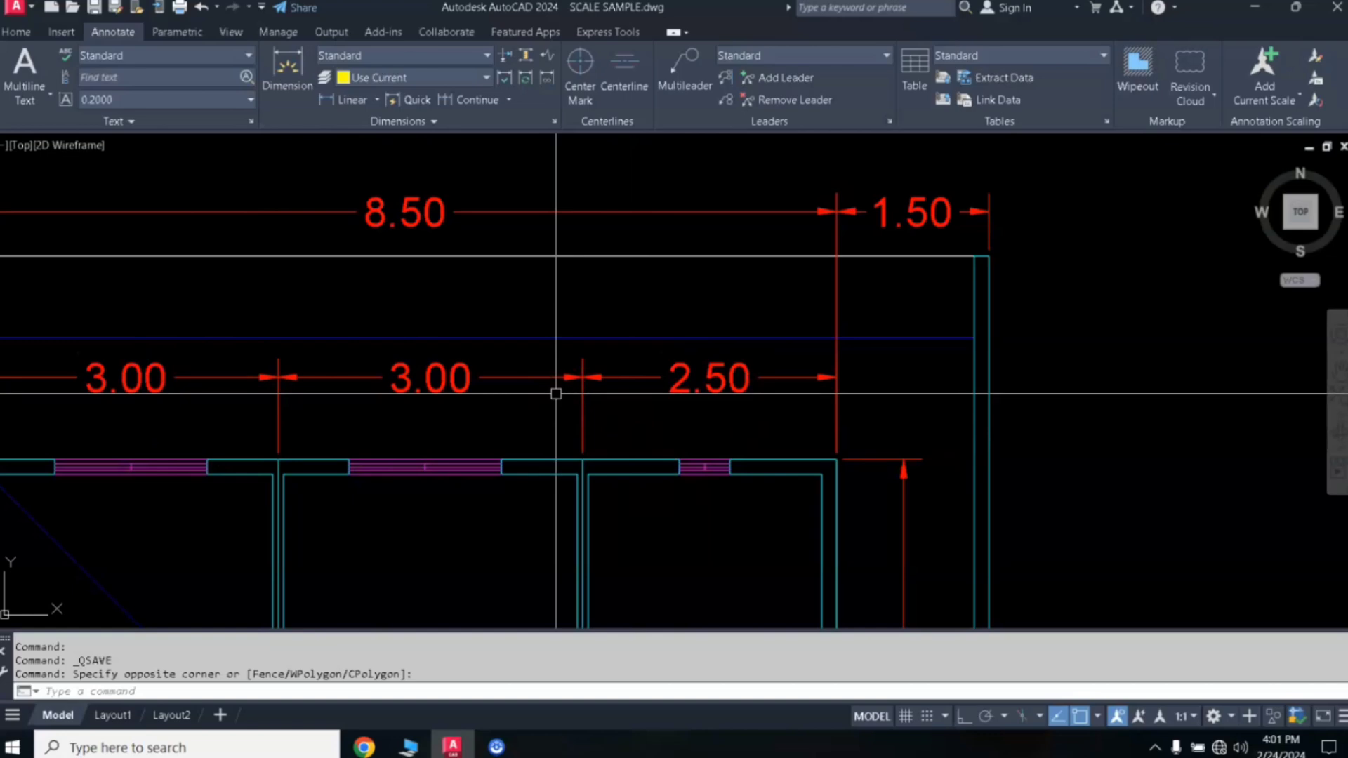
{"action": "scroll", "coordinate": [557, 394], "scroll_direction": "down", "scroll_amount": 6}
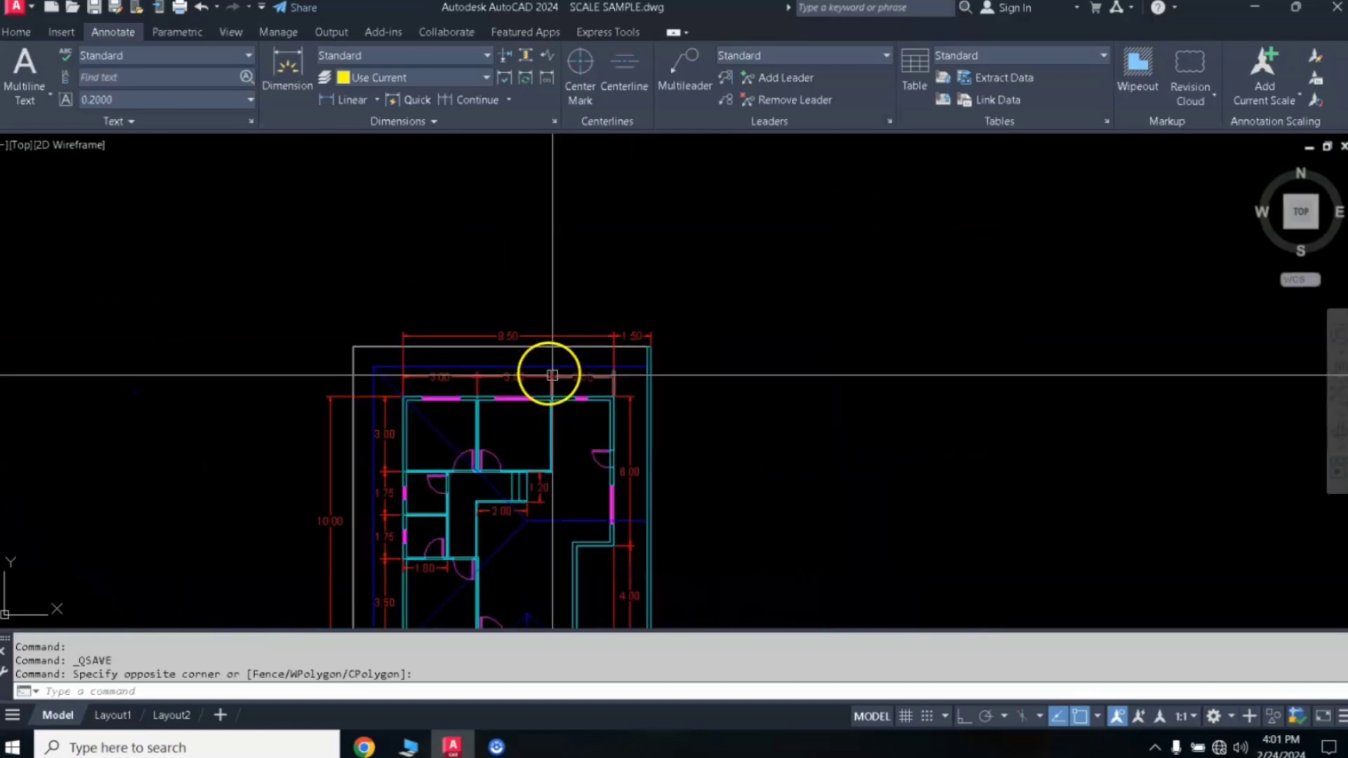
{"action": "middle_click_drag", "start_coordinate": [581, 390], "coordinate": [605, 286]}
{"action": "middle_click_drag", "start_coordinate": [597, 358], "coordinate": [562, 319]}
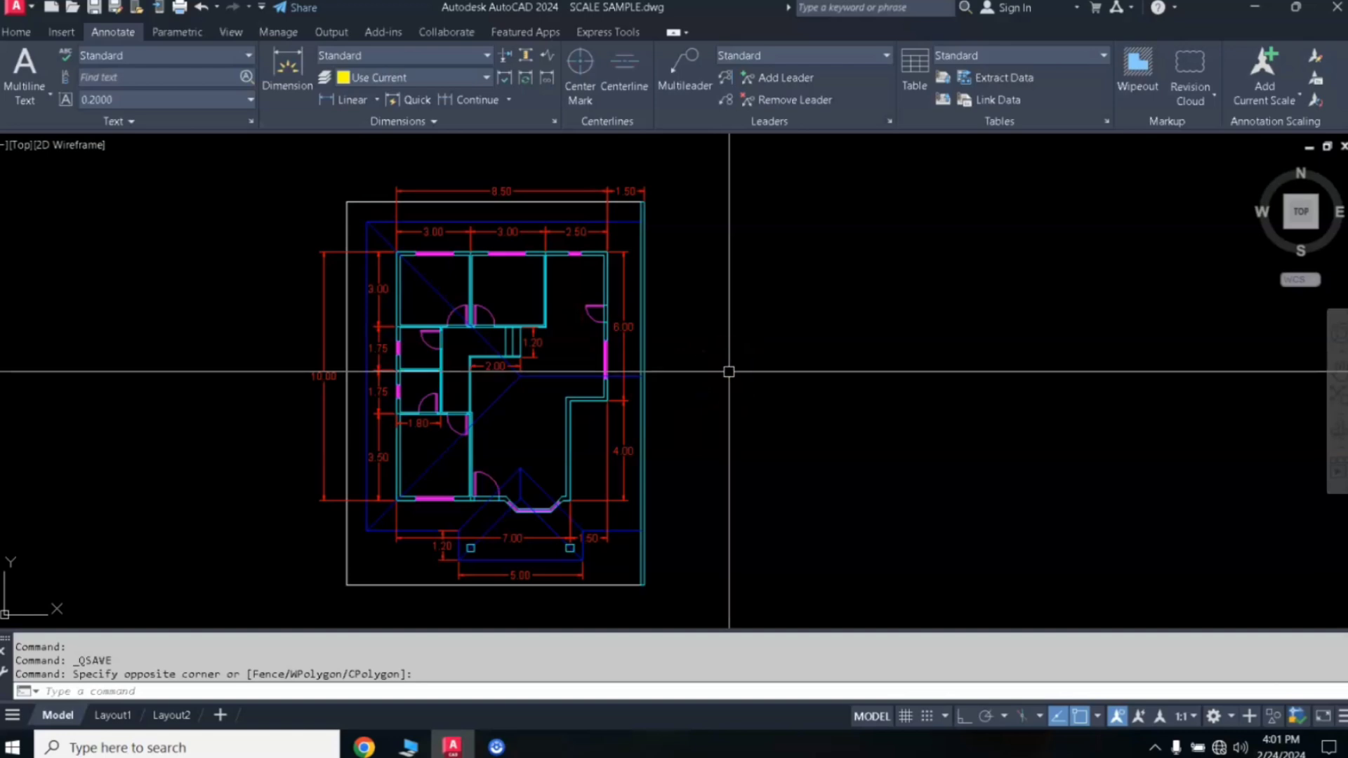
{"action": "type", "text": "dimtx"}
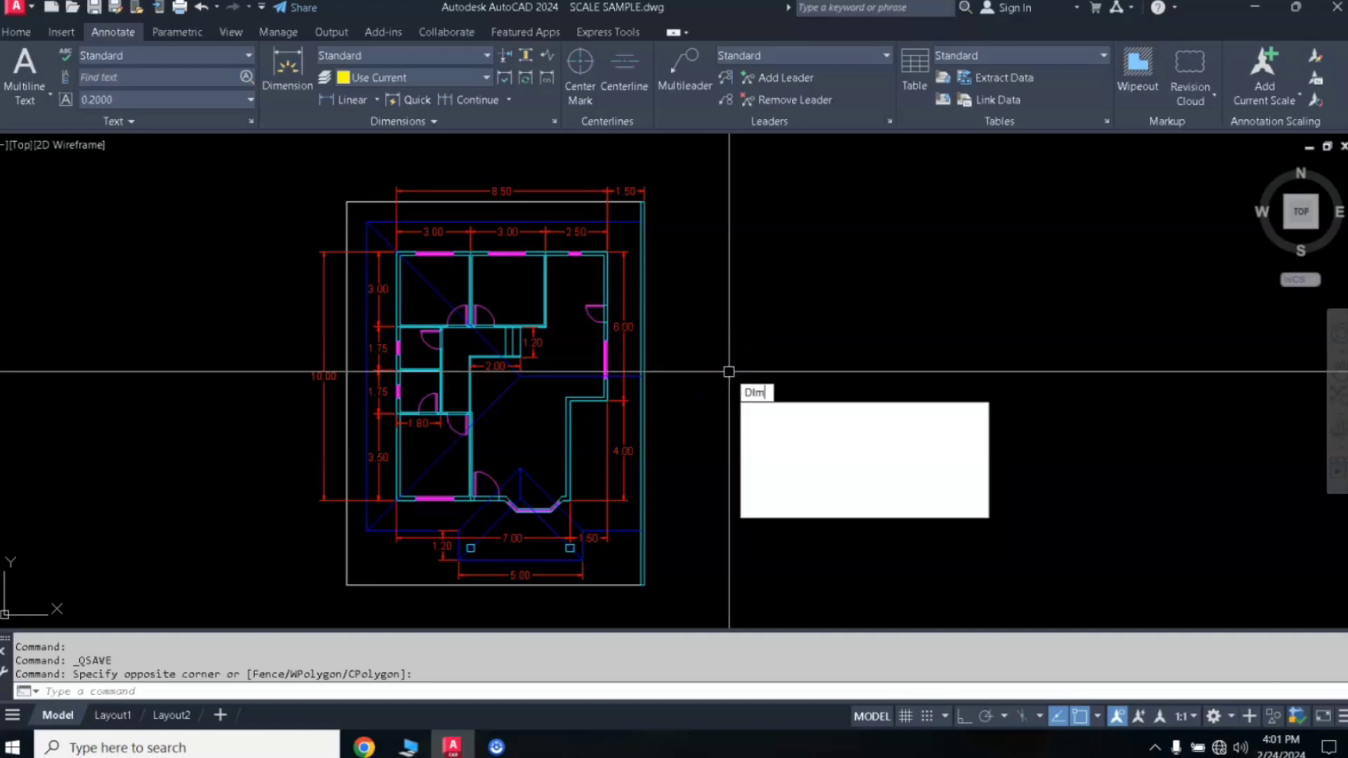
{"action": "type", "text": "t"}
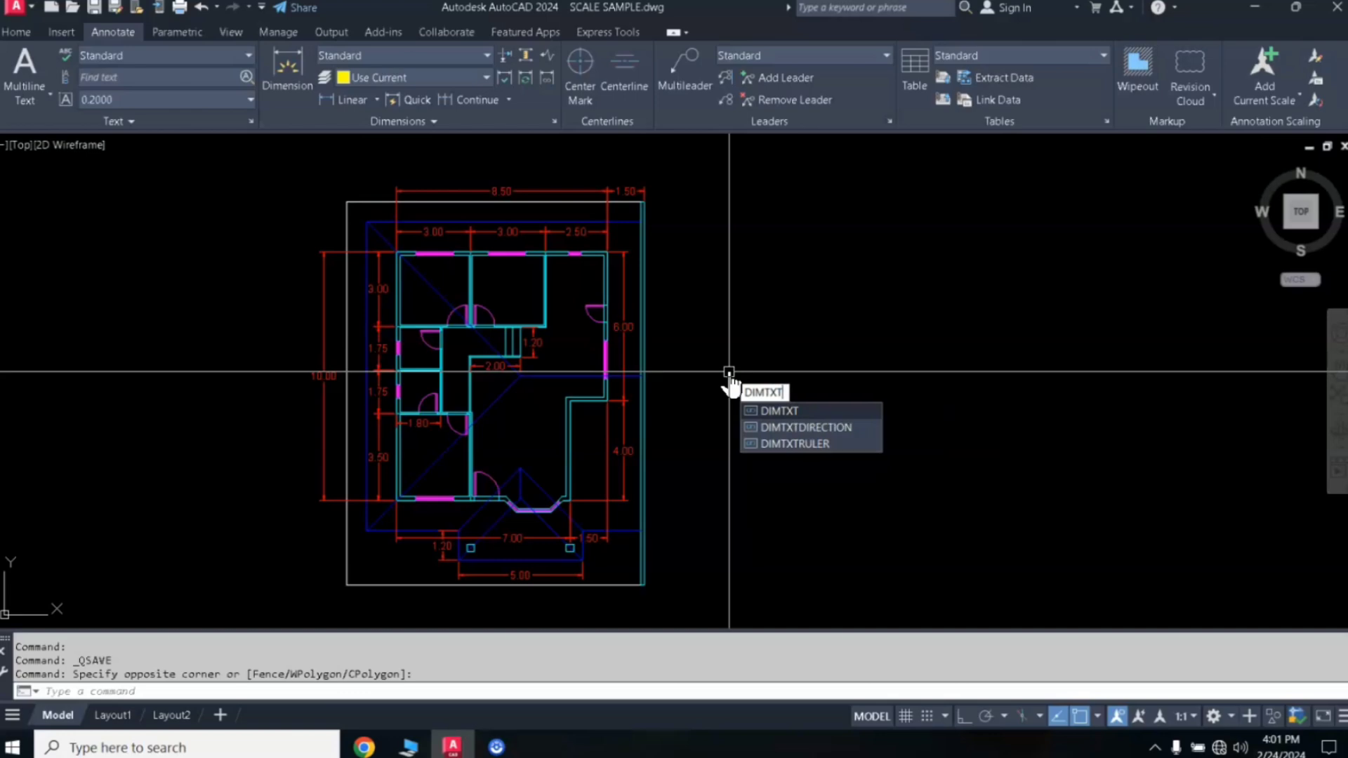
{"action": "key", "text": "Return"}
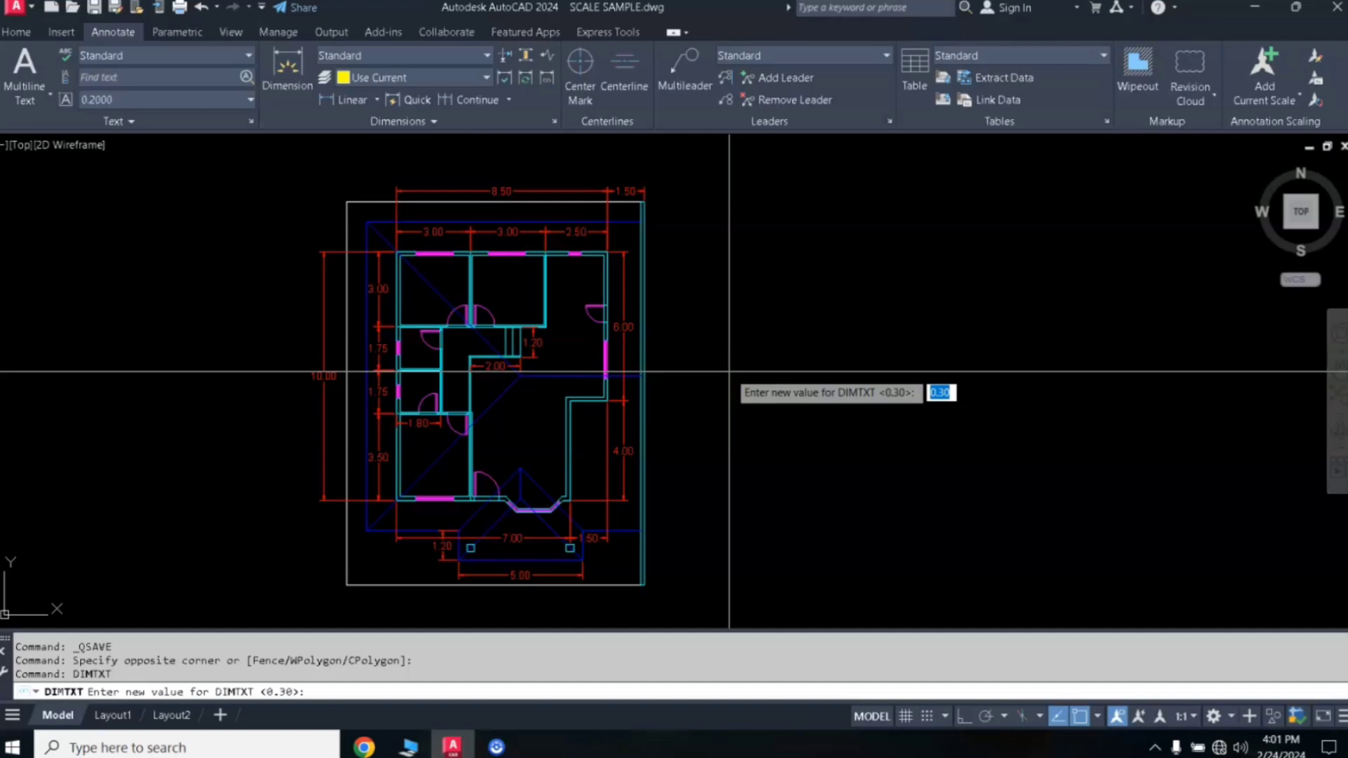
{"action": "type", "text": ".5"}
{"action": "key", "text": "Return"}
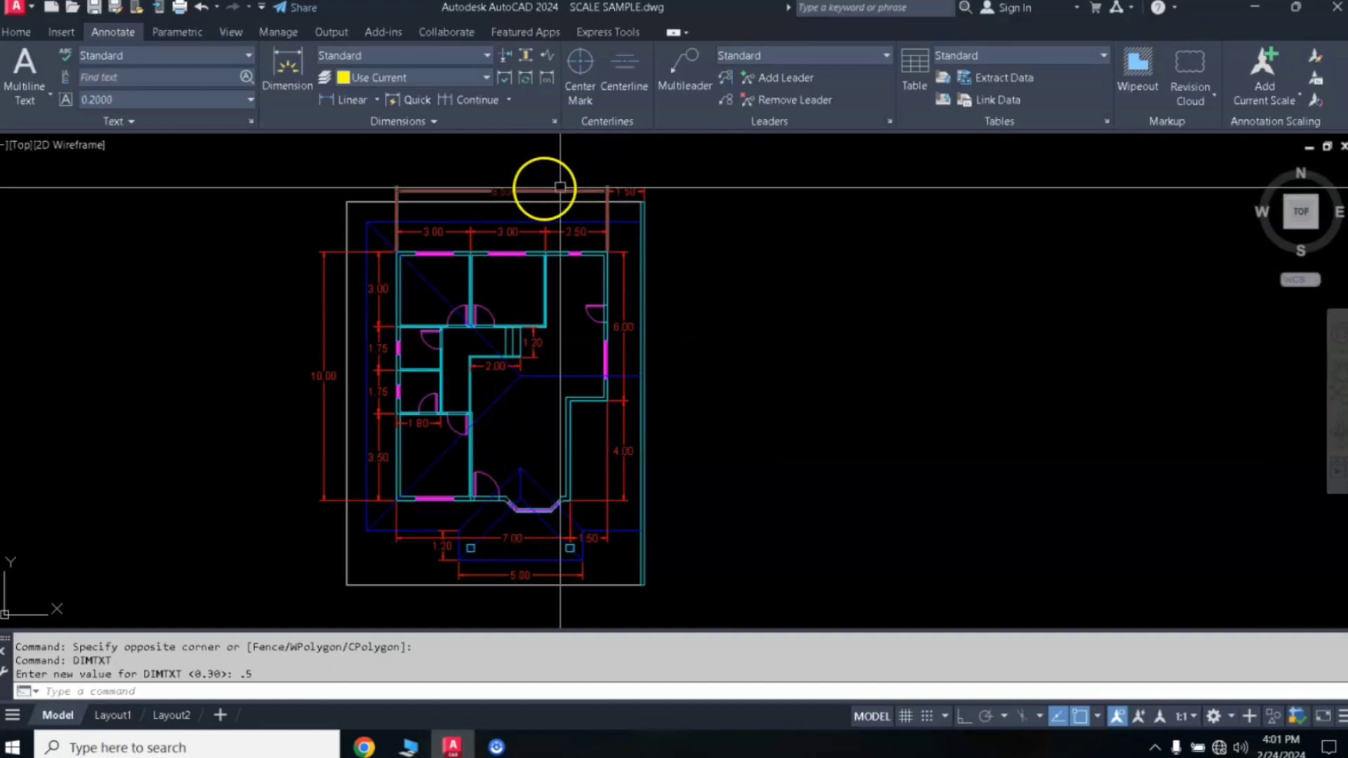
- Update all dimensions of the floor plan to the current dimension style with the 0.5 text height
{"action": "left_click", "coordinate": [525, 80]}
{"action": "left_click", "coordinate": [680, 165]}
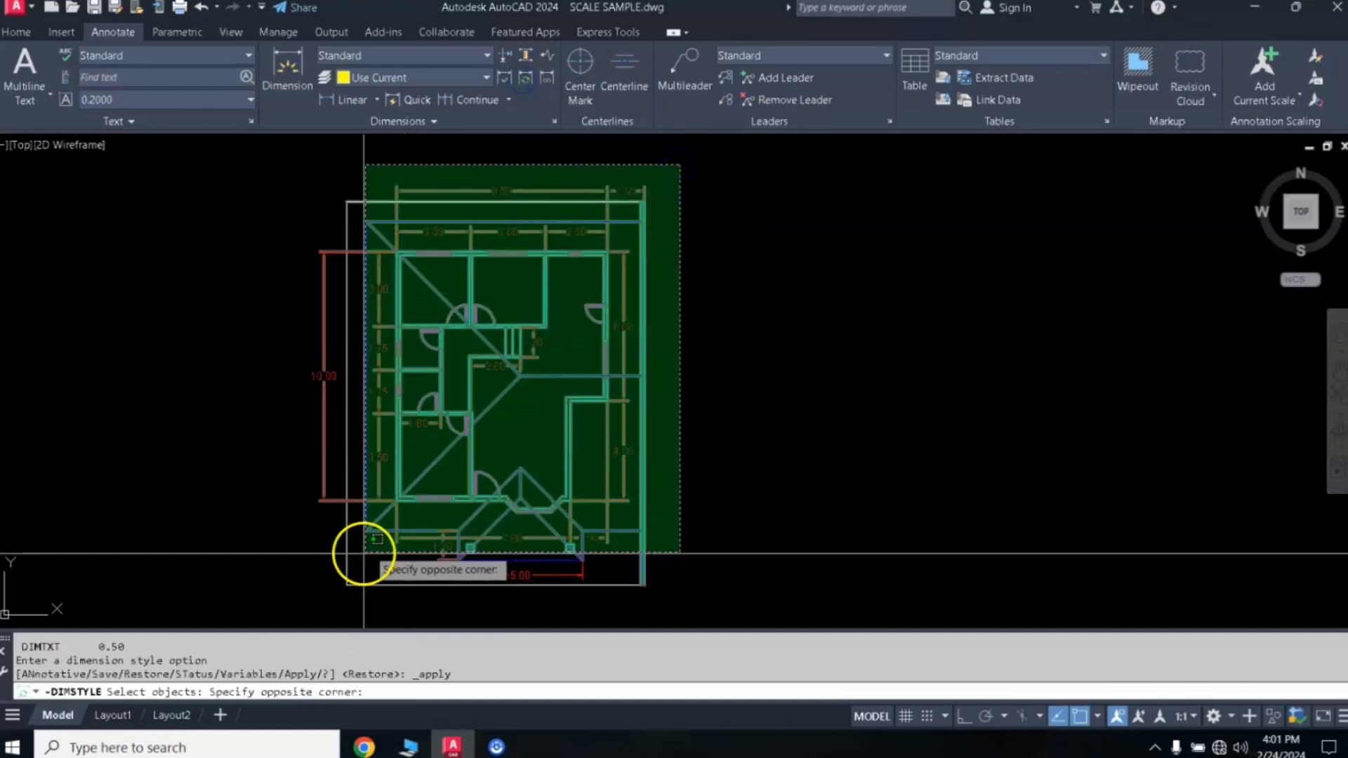
{"action": "left_click", "coordinate": [290, 602]}
{"action": "key", "text": "Return"}
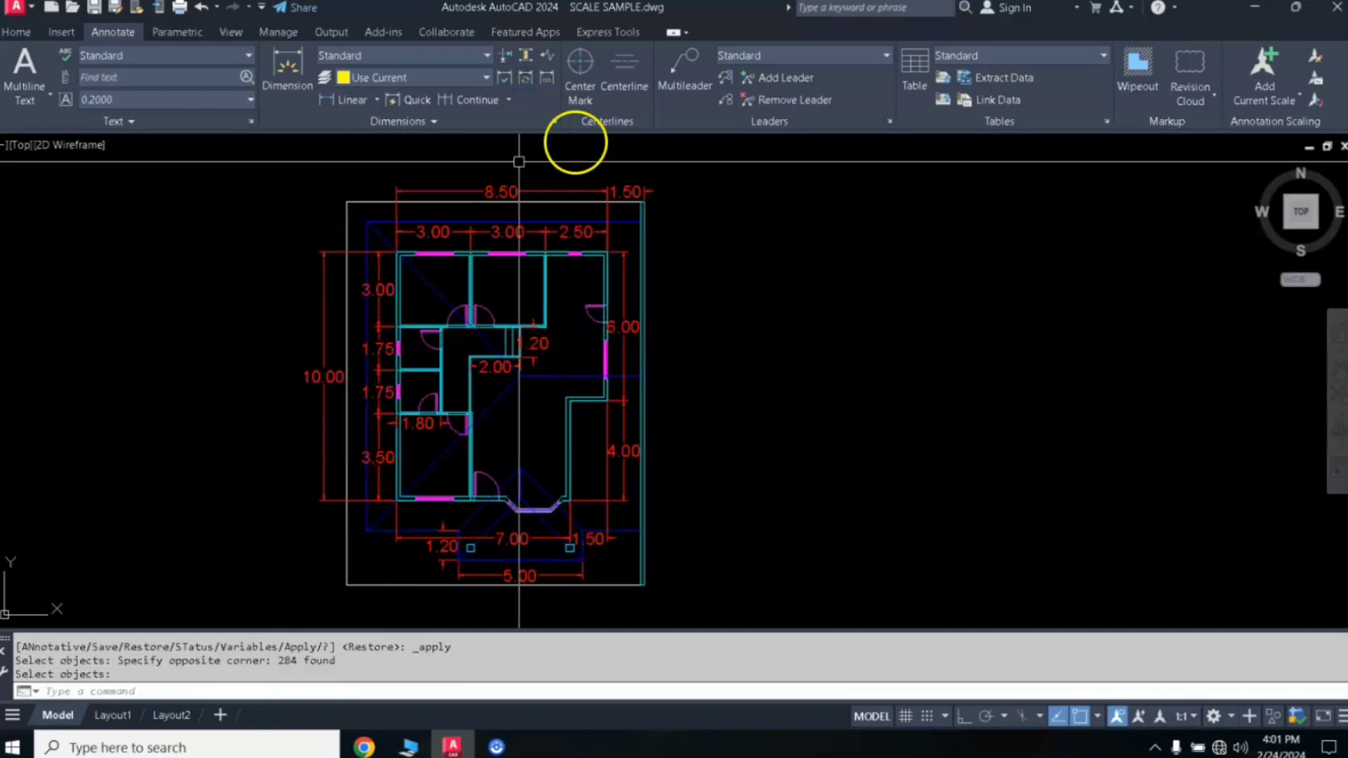
{"action": "scroll", "coordinate": [566, 181], "scroll_direction": "up", "scroll_amount": 4}
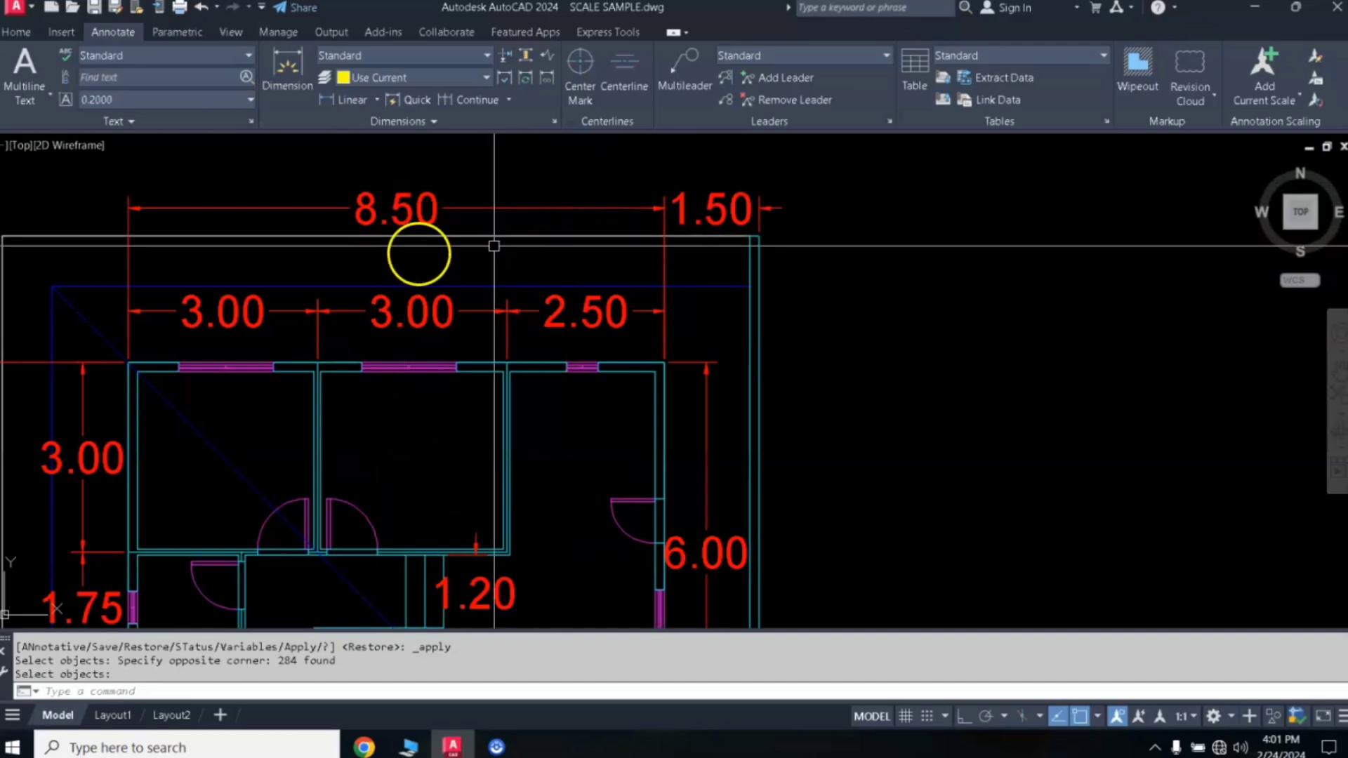
{"action": "scroll", "coordinate": [462, 293], "scroll_direction": "down", "scroll_amount": 4}
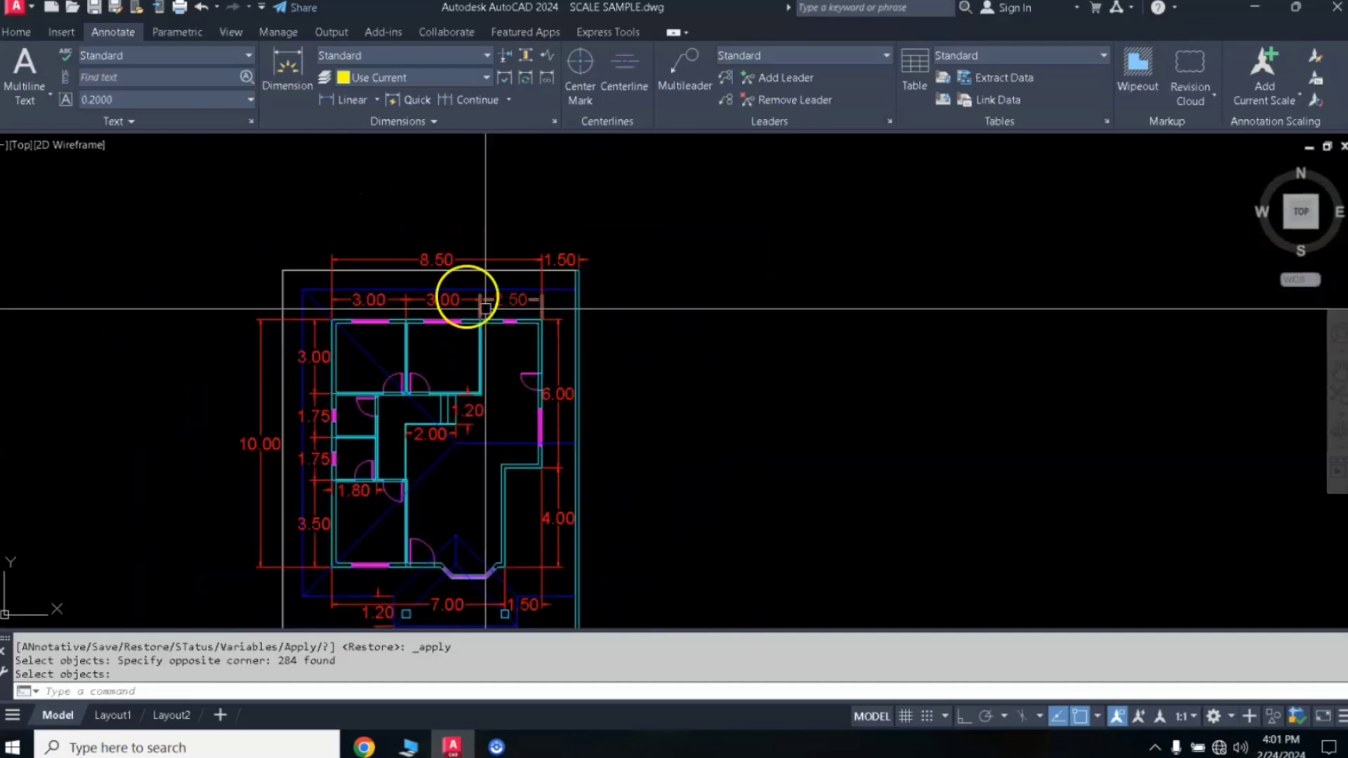
{"action": "middle_click_drag", "start_coordinate": [485, 307], "coordinate": [550, 259]}
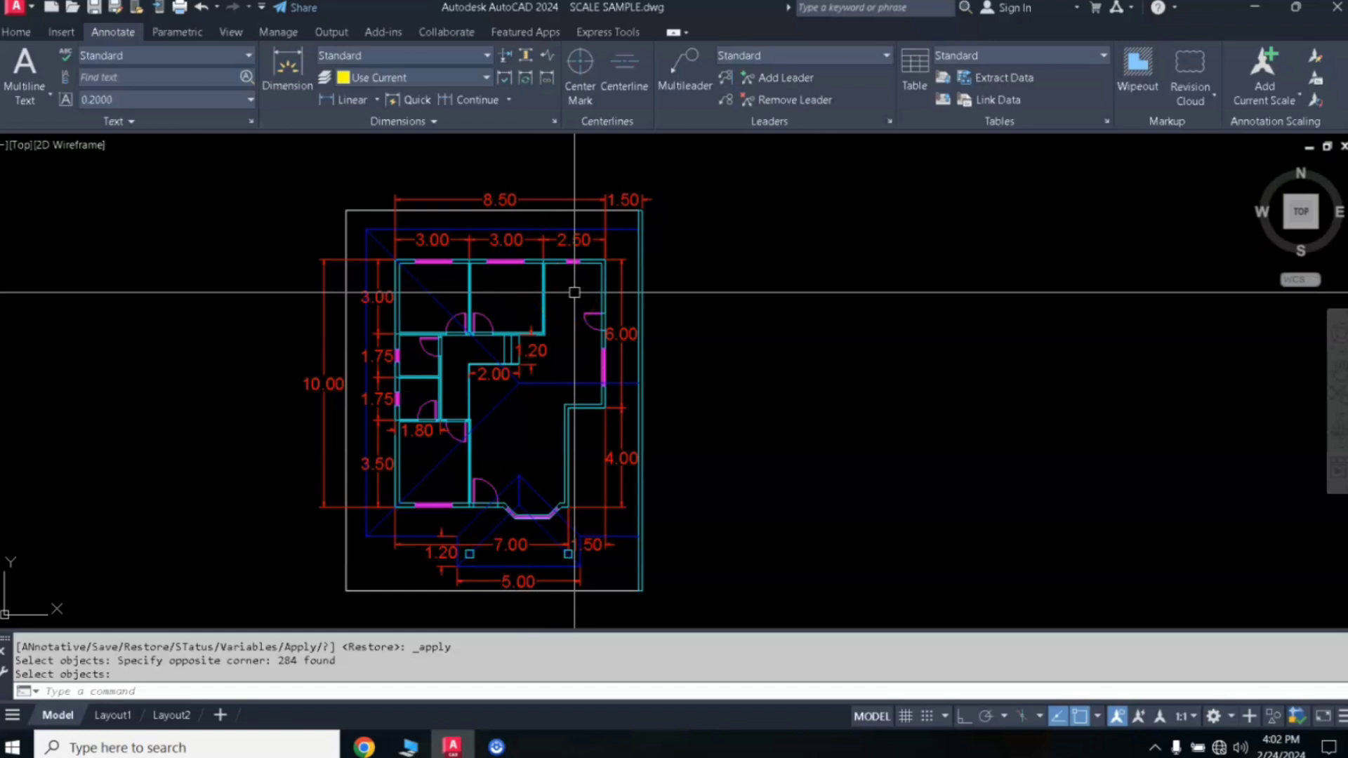
- Set the dimension text height variable DIMTXT to 0.3
{"action": "type", "text": "DI"}
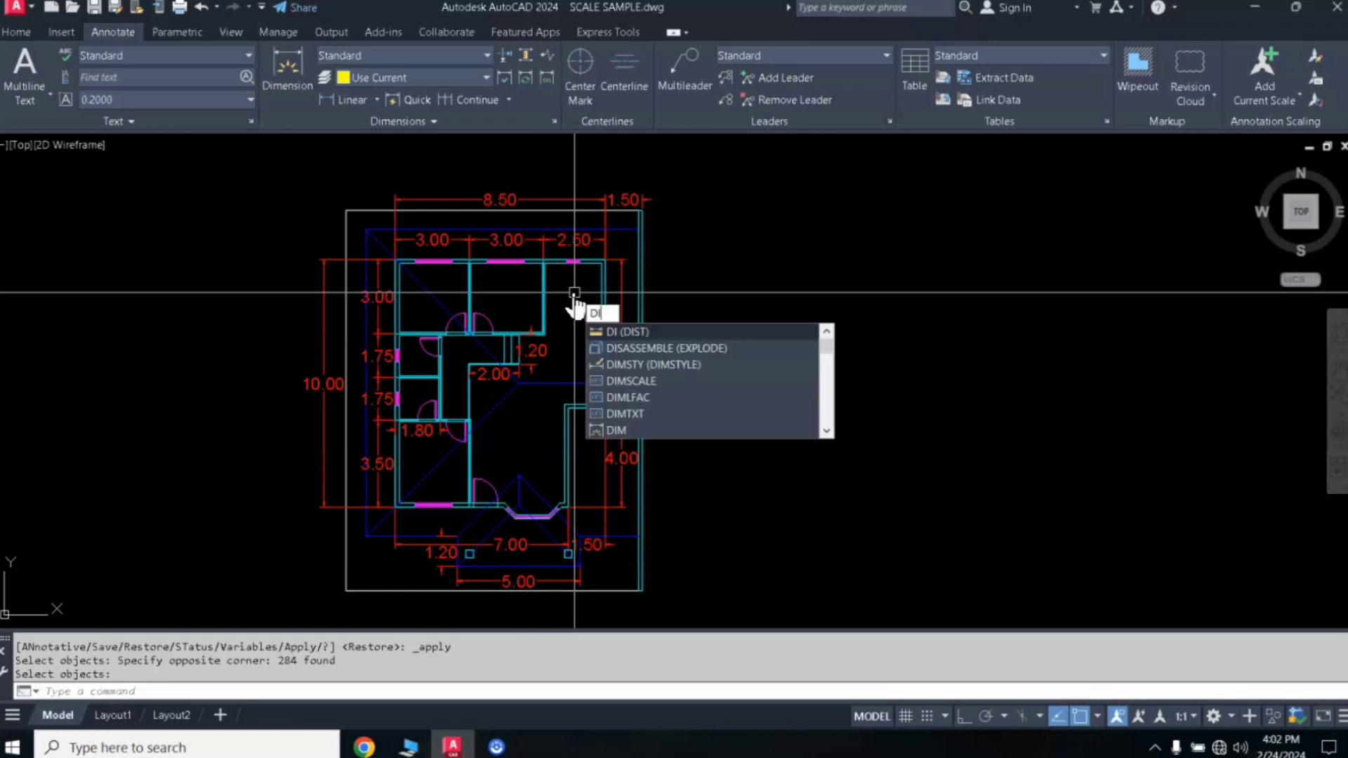
{"action": "type", "text": "MTXt"}
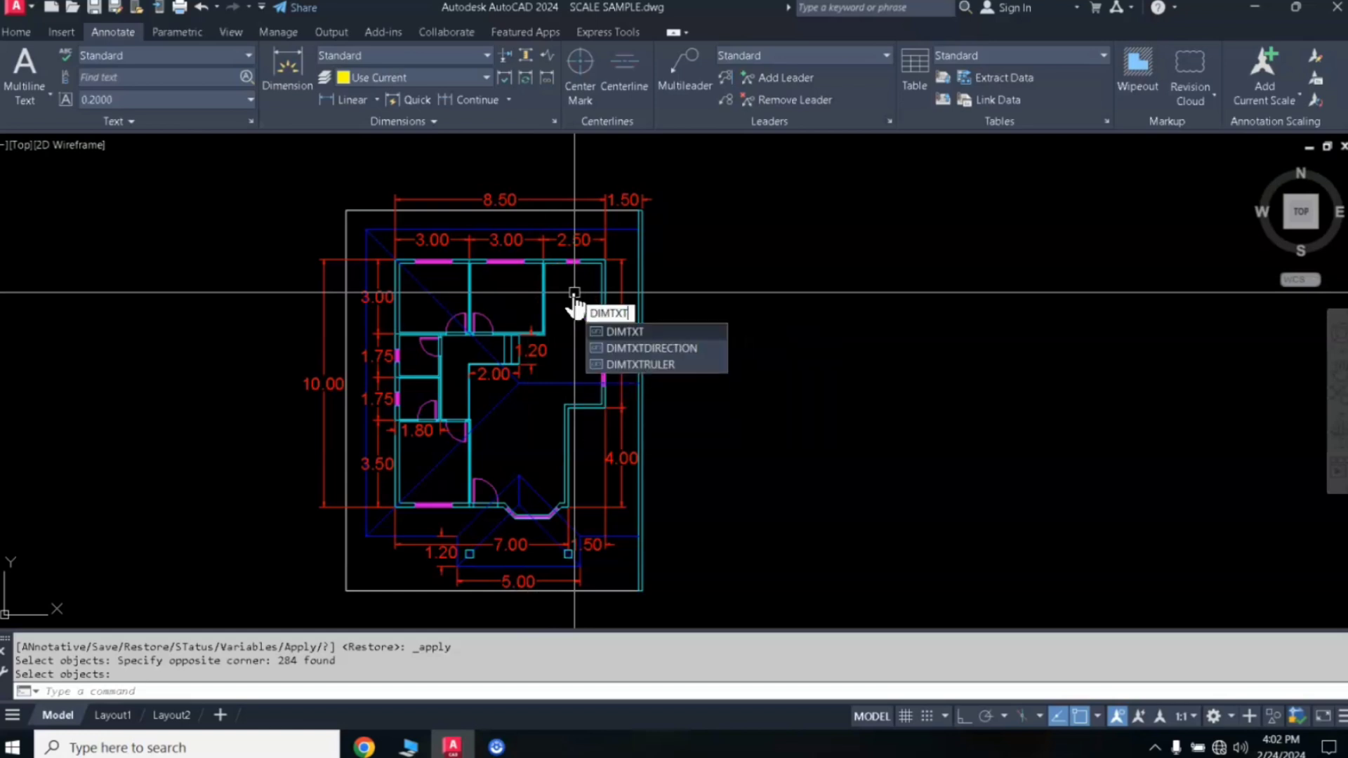
{"action": "key", "text": "Return"}
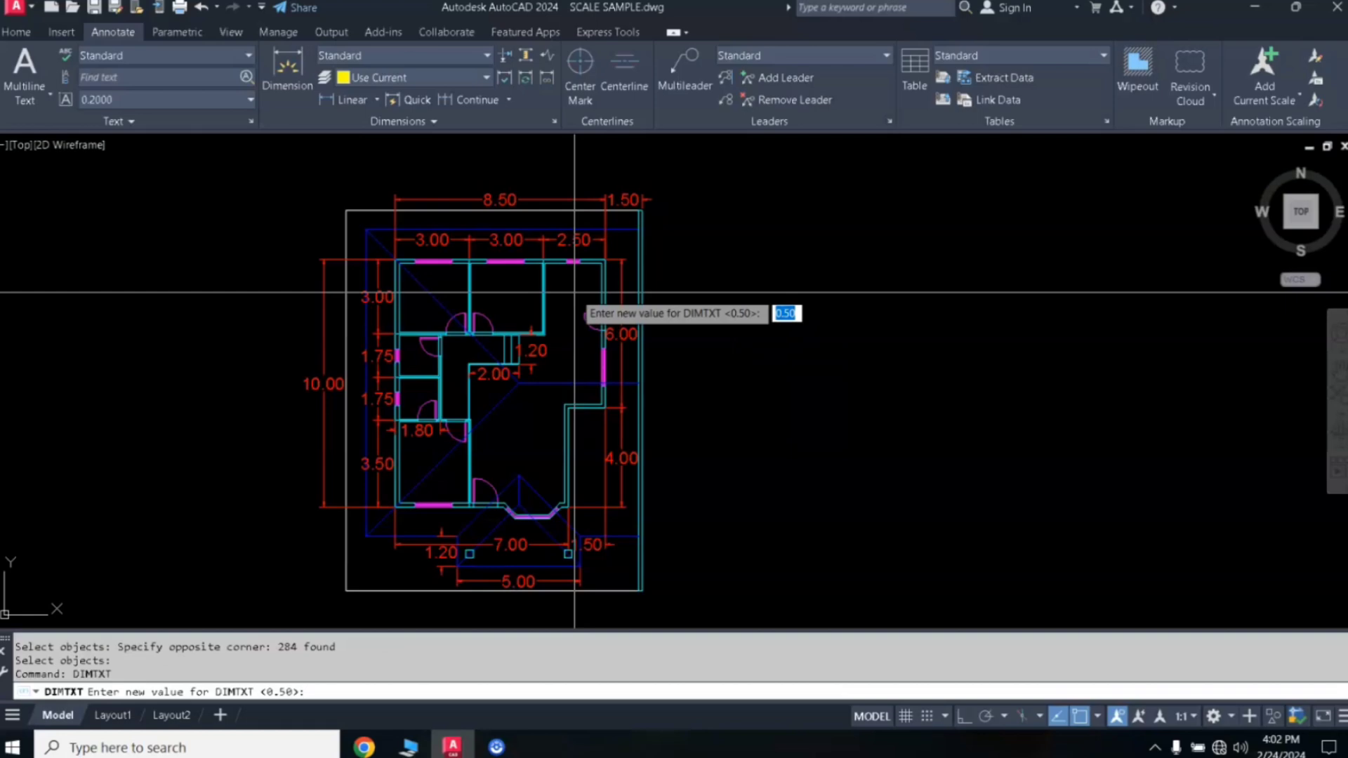
{"action": "type", "text": "."}
{"action": "key", "text": "Return"}
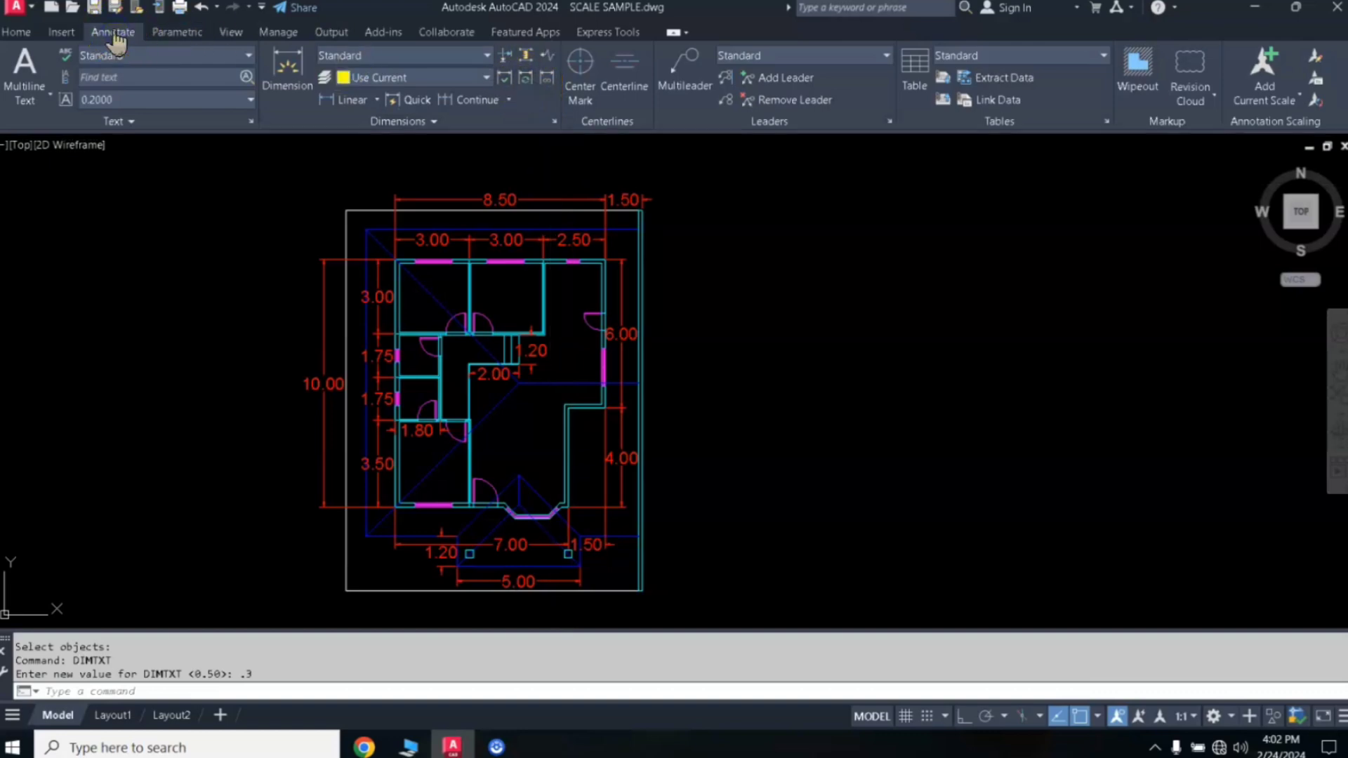
- Apply the current dimension style with the 0.3 text height to all dimensions of the floor plan
{"action": "left_click", "coordinate": [526, 84]}
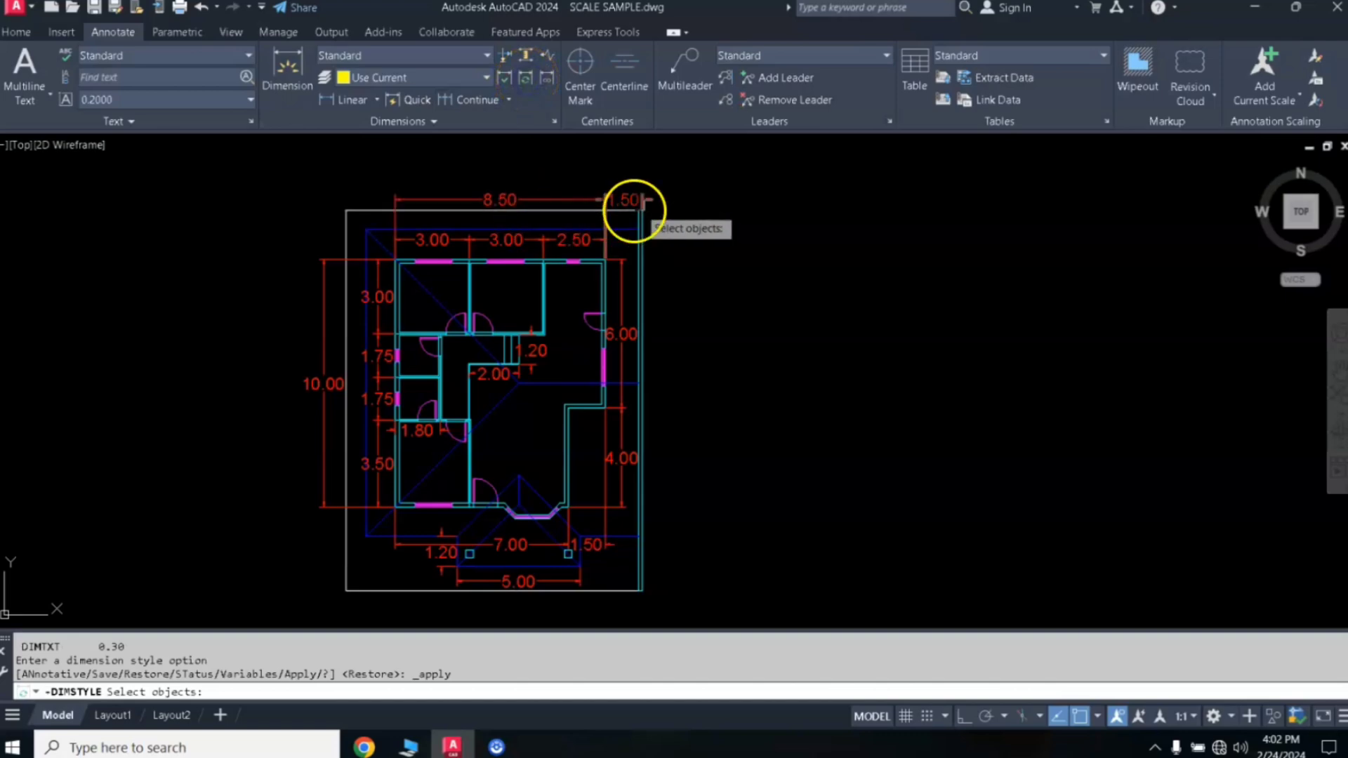
{"action": "left_click", "coordinate": [679, 184]}
{"action": "left_click", "coordinate": [340, 518]}
{"action": "scroll", "coordinate": [741, 344], "scroll_direction": "up", "scroll_amount": 6}
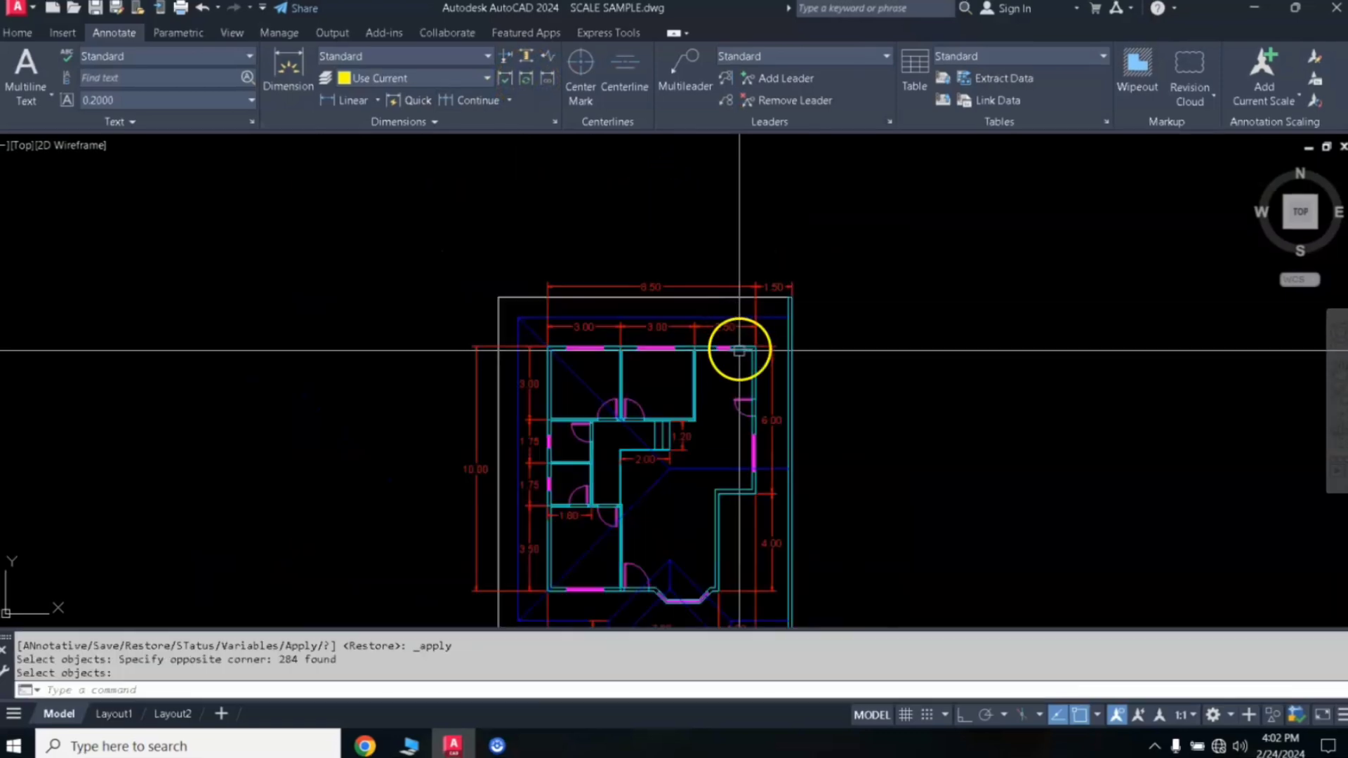
{"action": "key", "text": "Return"}
{"action": "scroll", "coordinate": [735, 362], "scroll_direction": "down", "scroll_amount": 4}
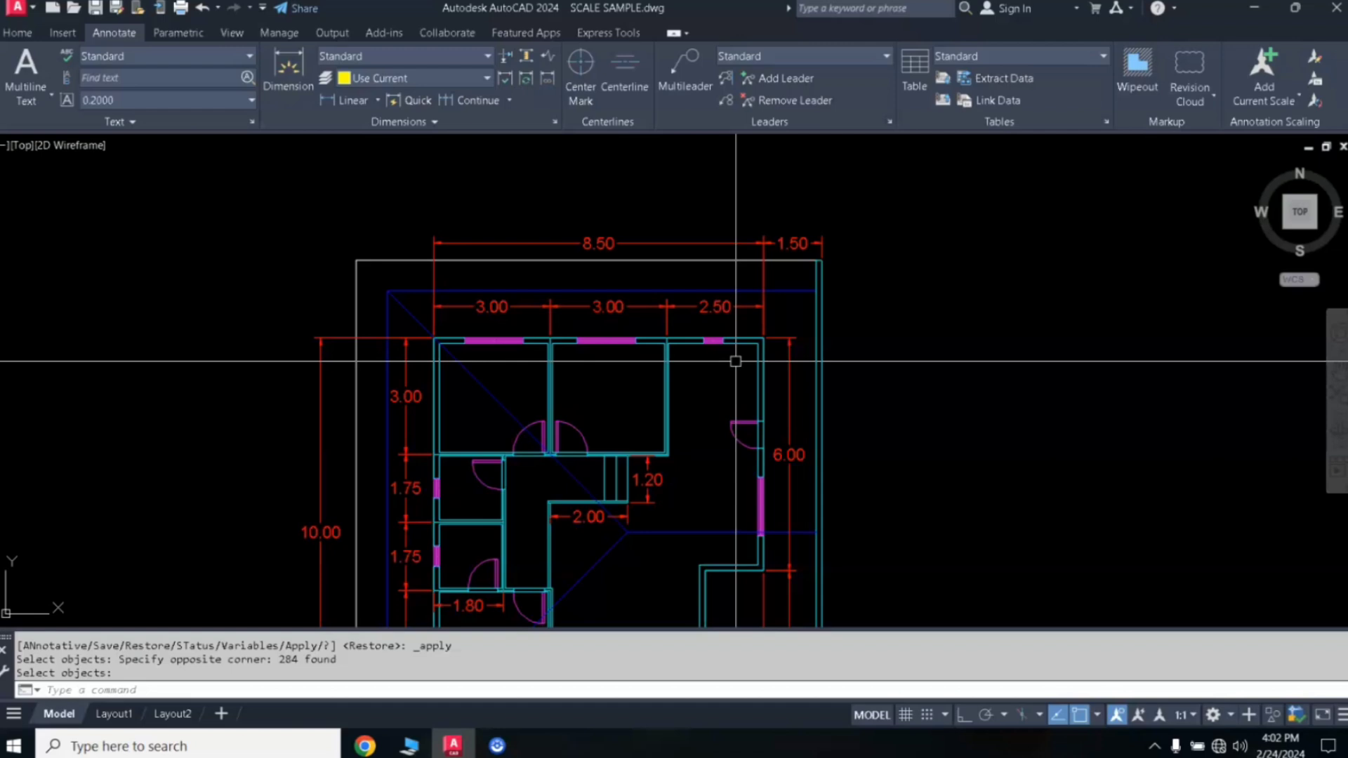
{"action": "middle_click_drag", "start_coordinate": [735, 361], "coordinate": [590, 274]}
{"action": "scroll", "coordinate": [591, 282], "scroll_direction": "down", "scroll_amount": 2}
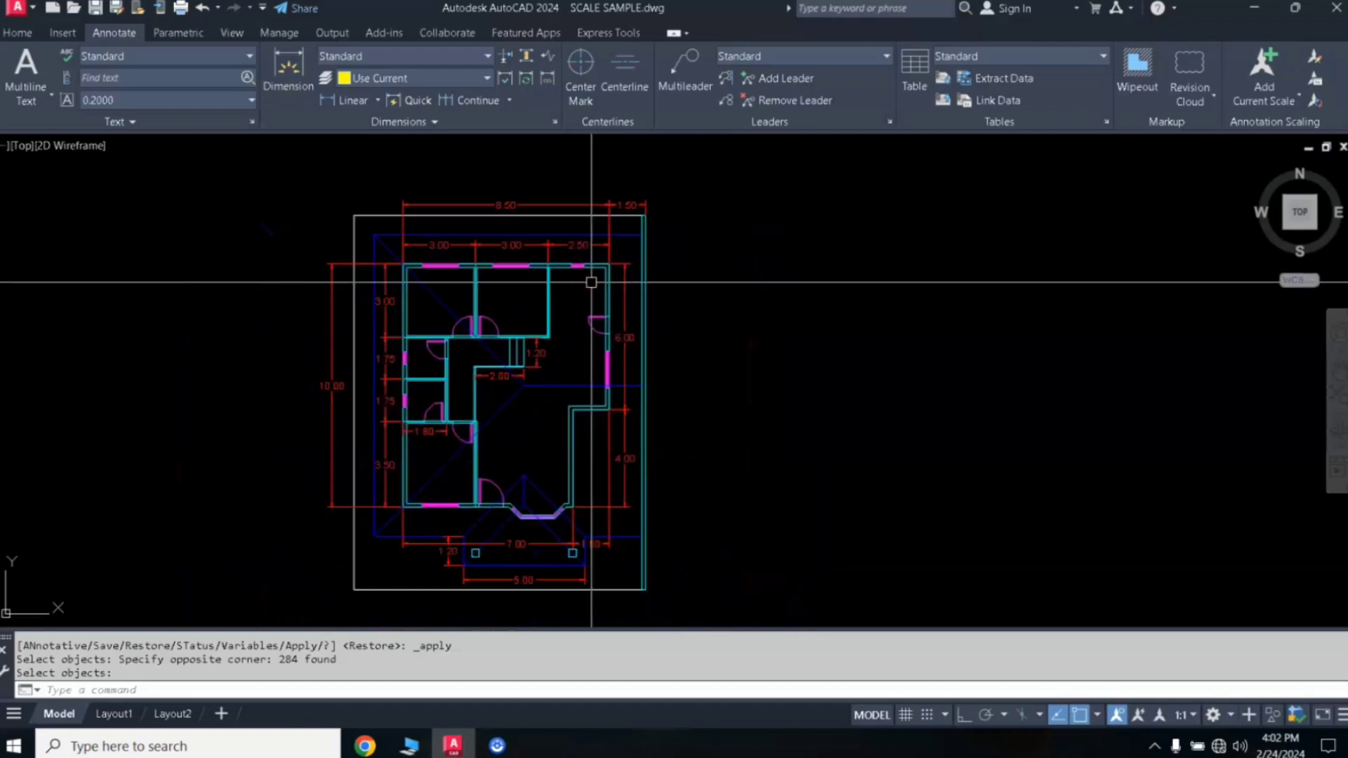
{"action": "scroll", "coordinate": [434, 298], "scroll_direction": "up", "scroll_amount": 4}
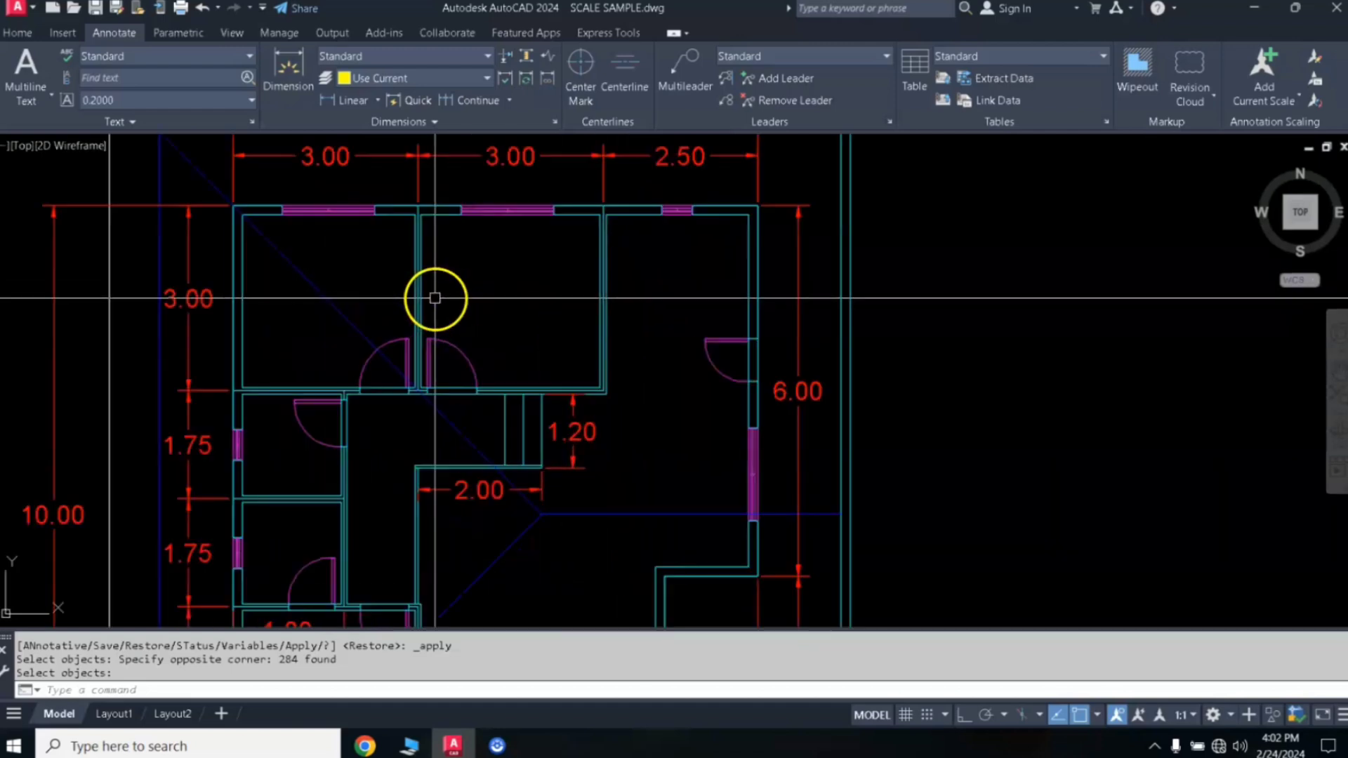
{"action": "middle_click_drag", "start_coordinate": [439, 301], "coordinate": [577, 336]}
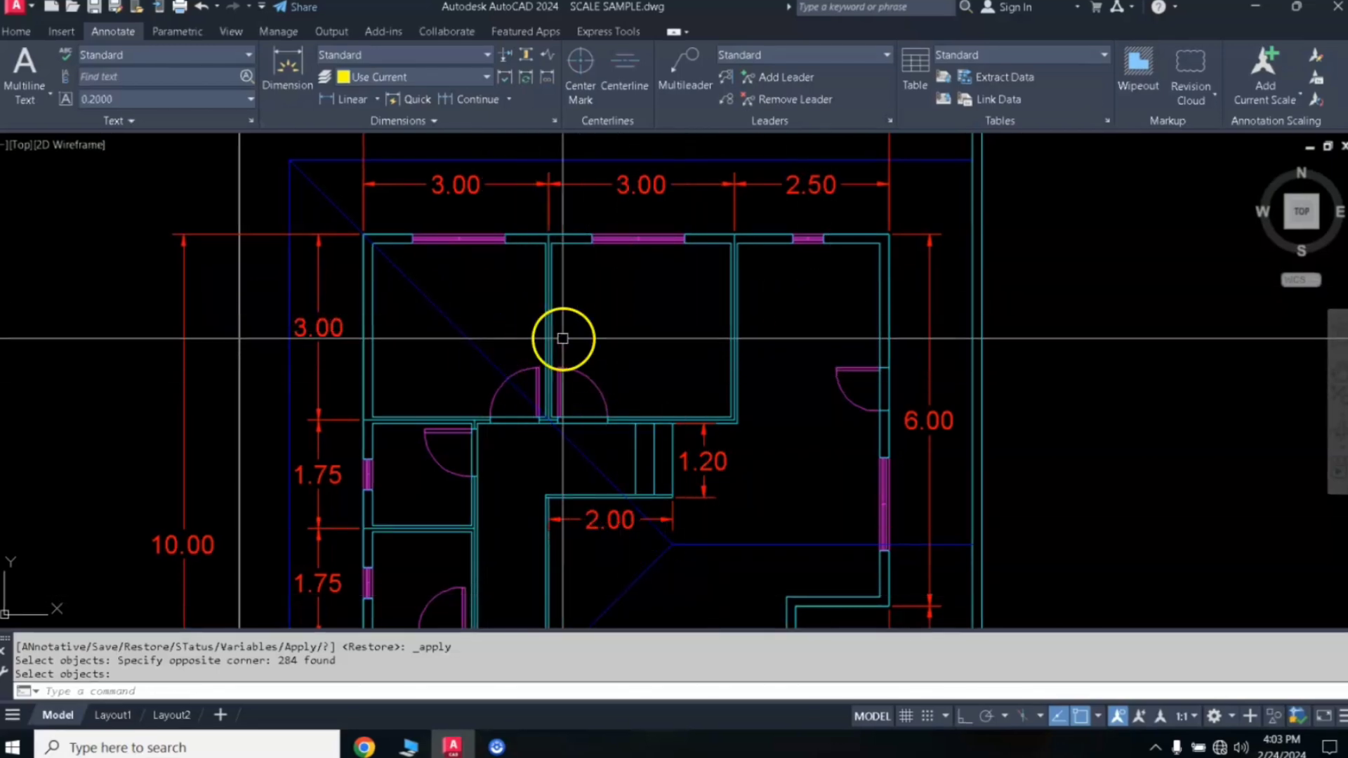
- Place the single-line text BEDROOM in the upper-left room with height 0.3 and rotation angle 0
{"action": "scroll", "coordinate": [494, 310], "scroll_direction": "up", "scroll_amount": 2}
{"action": "mouse_move", "coordinate": [494, 310]}
{"action": "middle_mouse_down"}
{"action": "mouse_move", "coordinate": [526, 276]}
{"action": "mouse_move", "coordinate": [500, 315]}
{"action": "middle_mouse_up"}
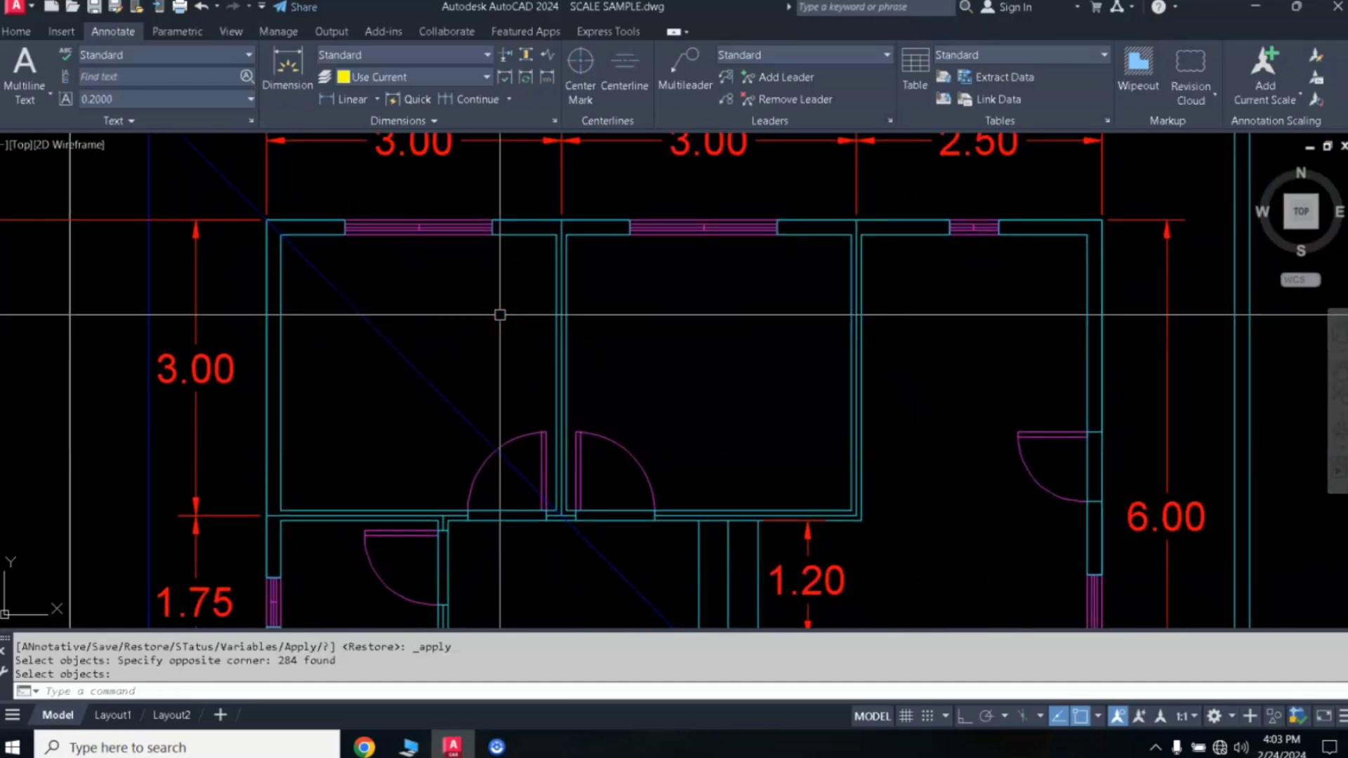
{"action": "type", "text": "x"}
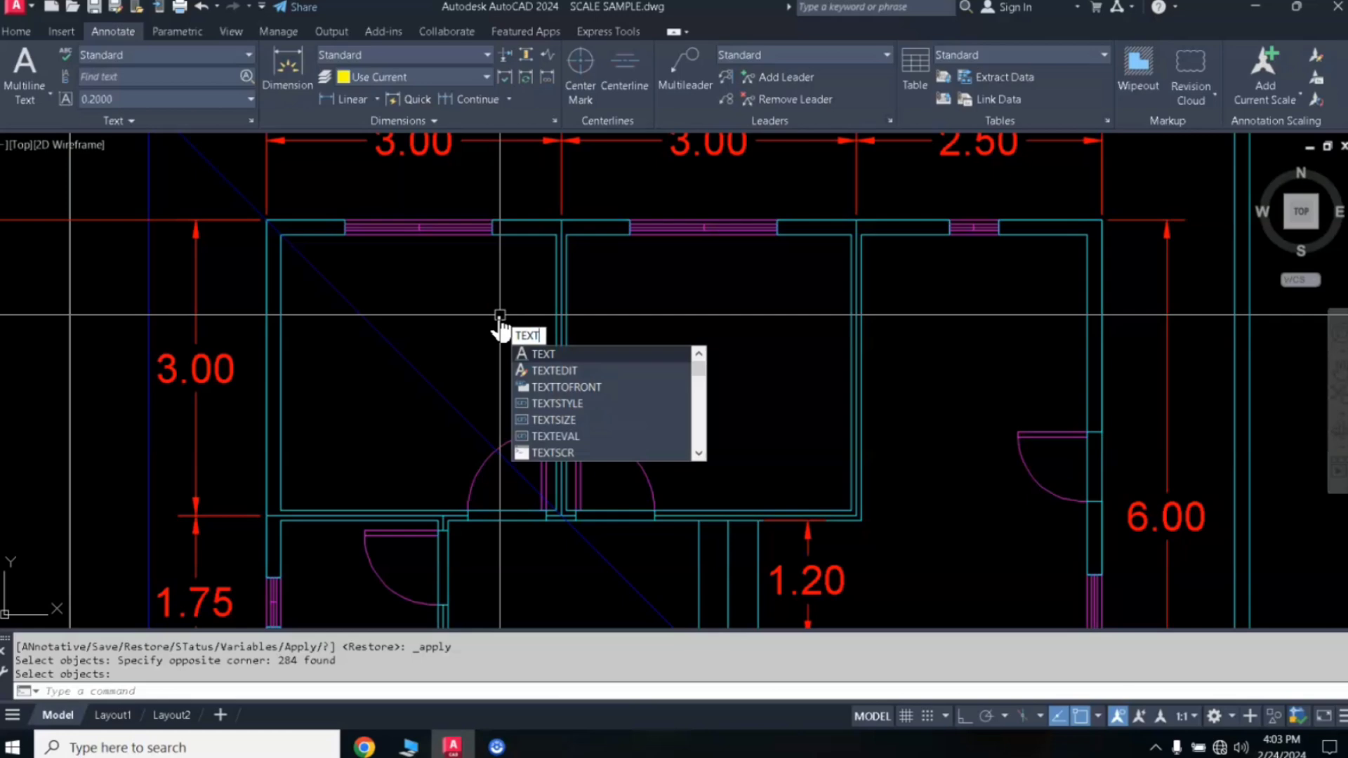
{"action": "key", "text": "Return"}
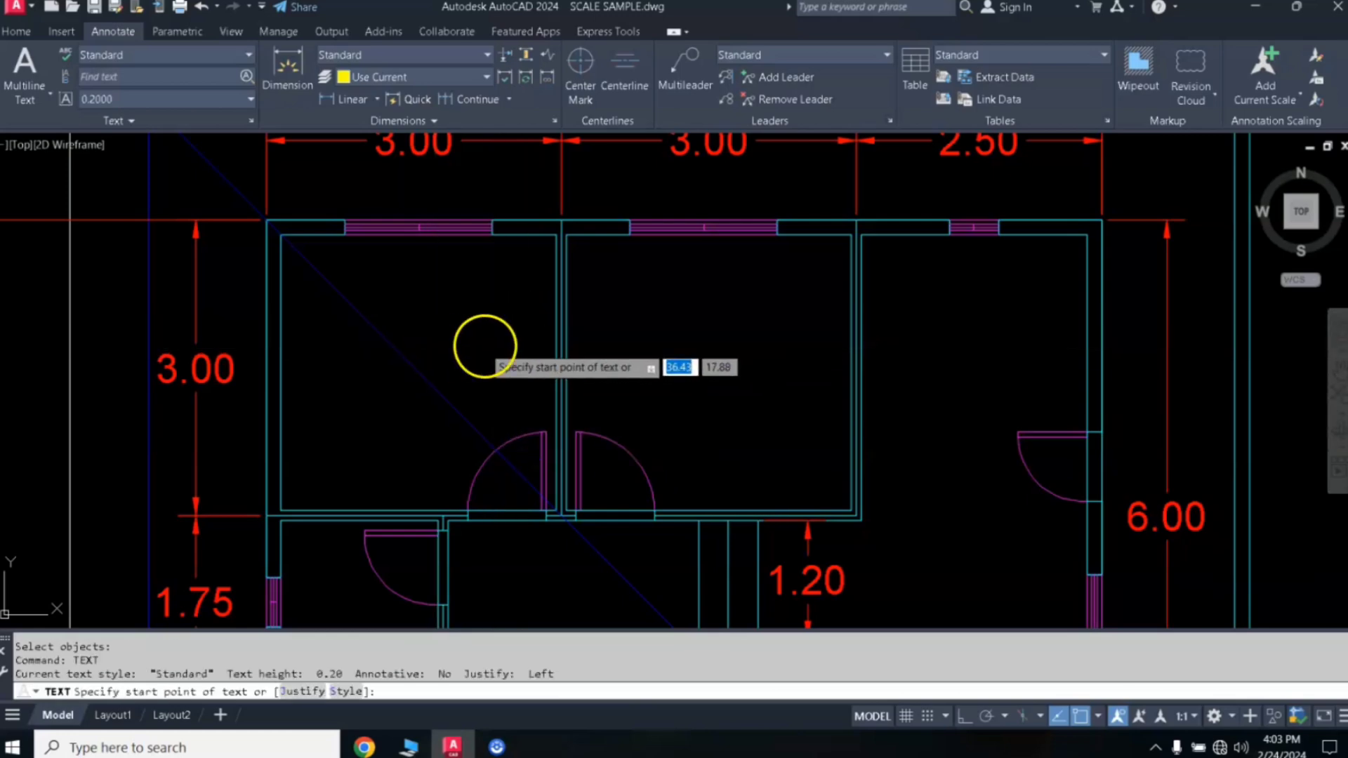
{"action": "left_click", "coordinate": [414, 331]}
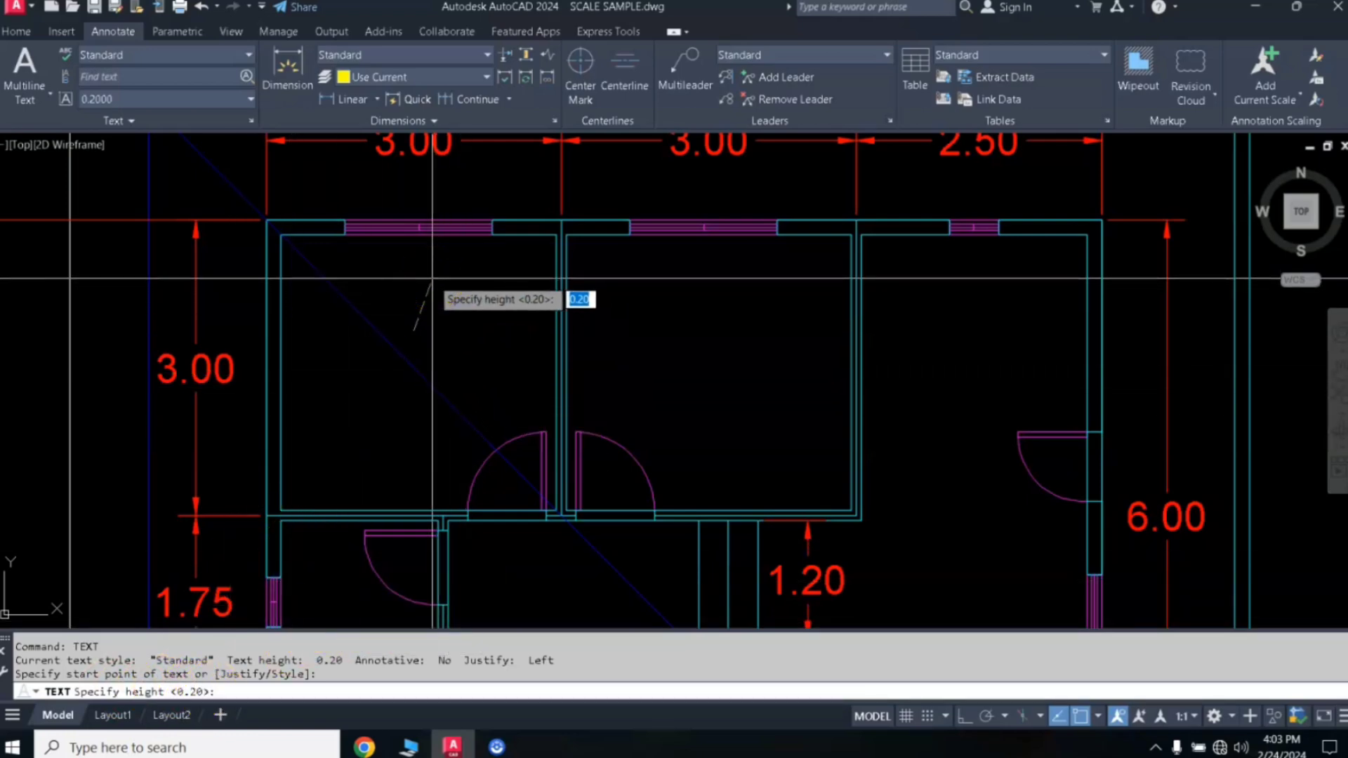
{"action": "key", "text": "BackSpace"}
{"action": "key", "text": "Return"}
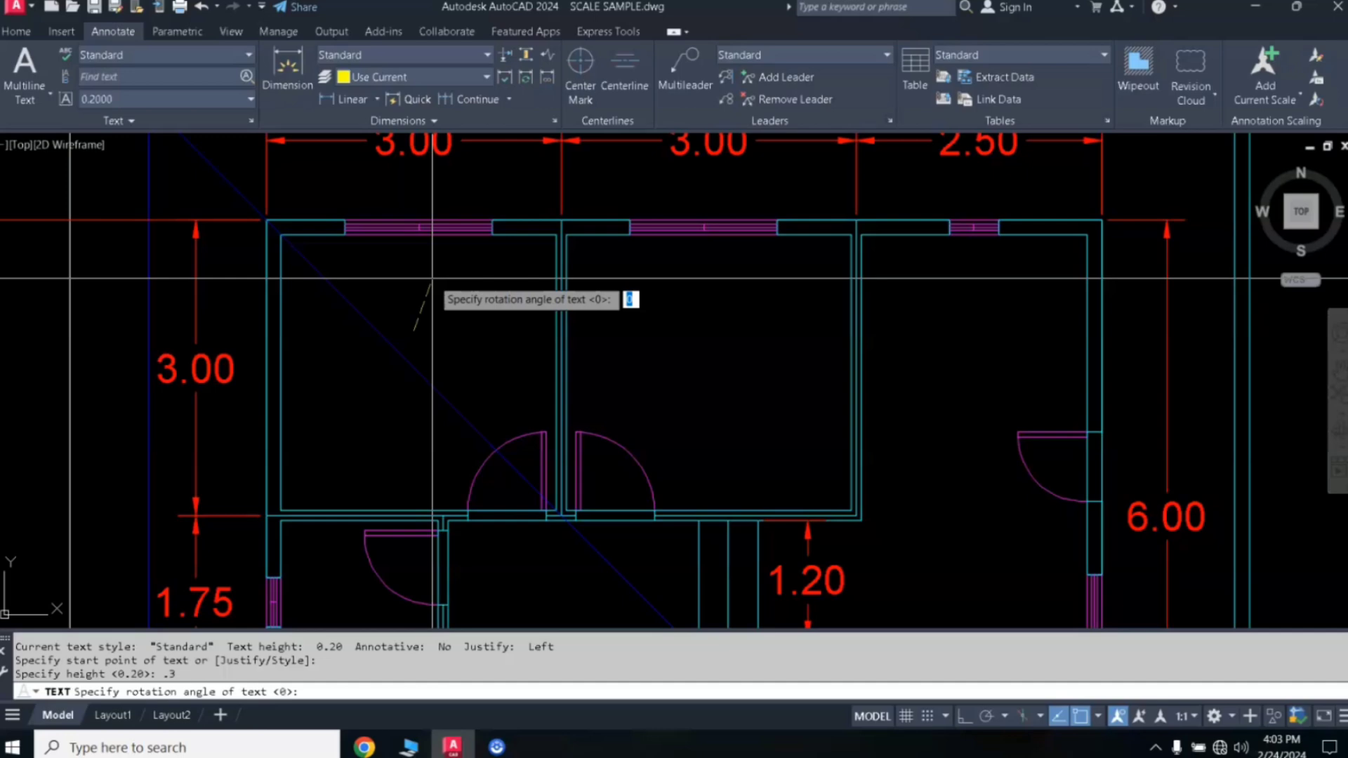
{"action": "key", "text": "Return"}
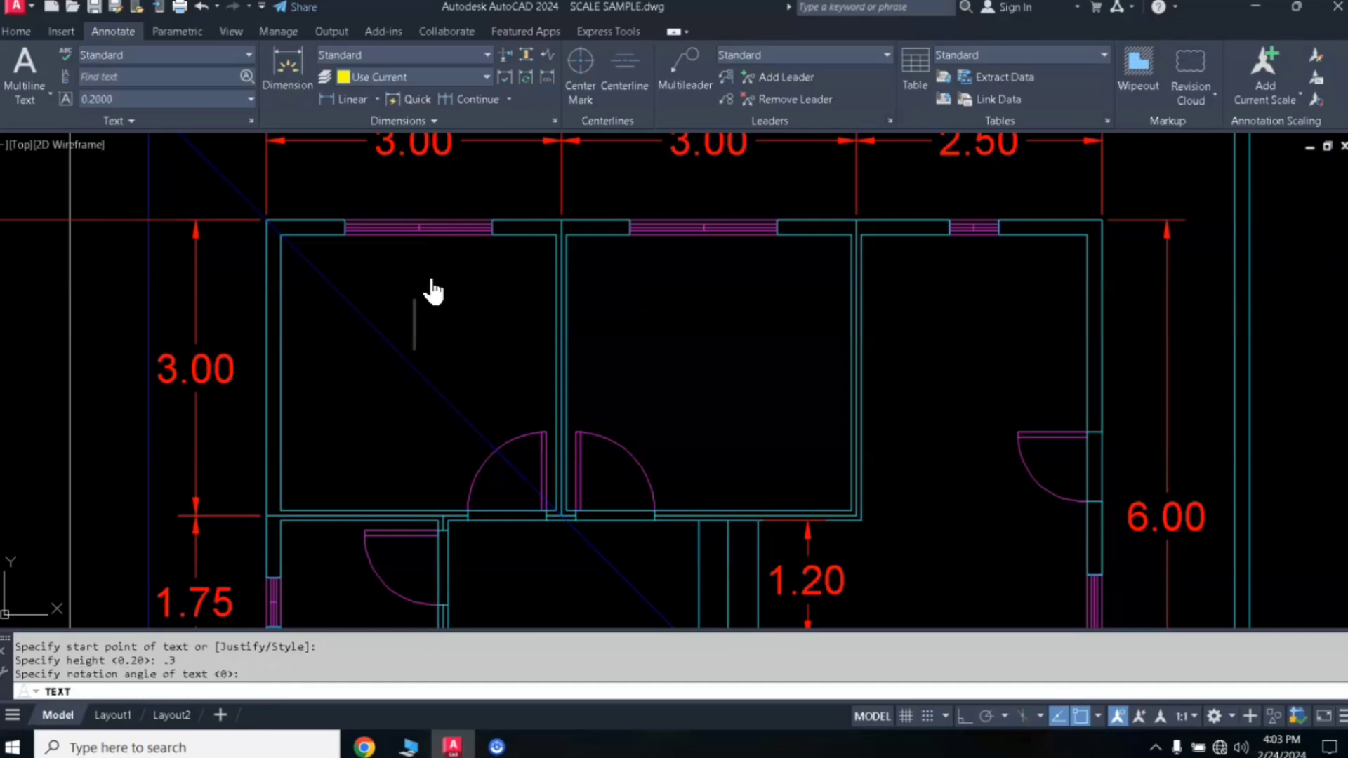
{"action": "type", "text": "b"}
{"action": "key", "text": "BackSpace"}
{"action": "type", "text": "BED"}
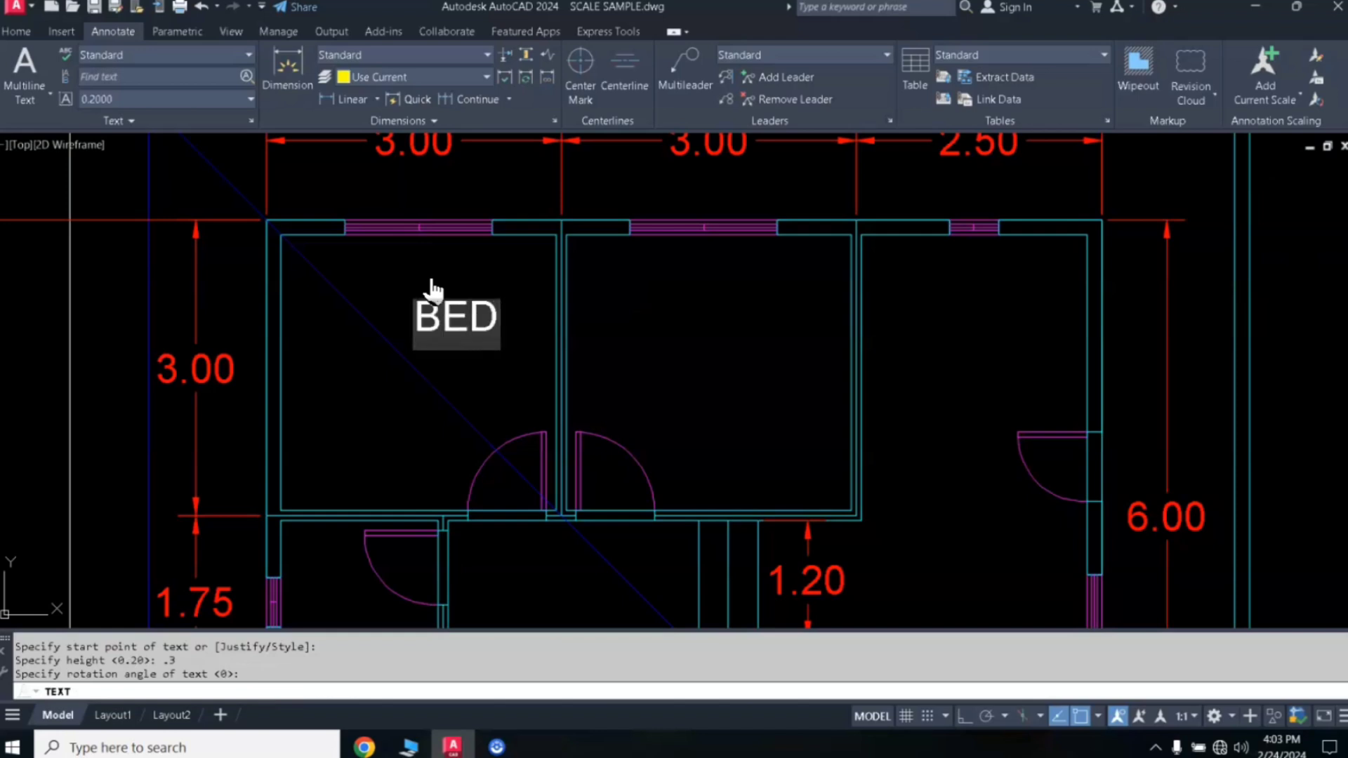
{"action": "type", "text": "ROOM"}
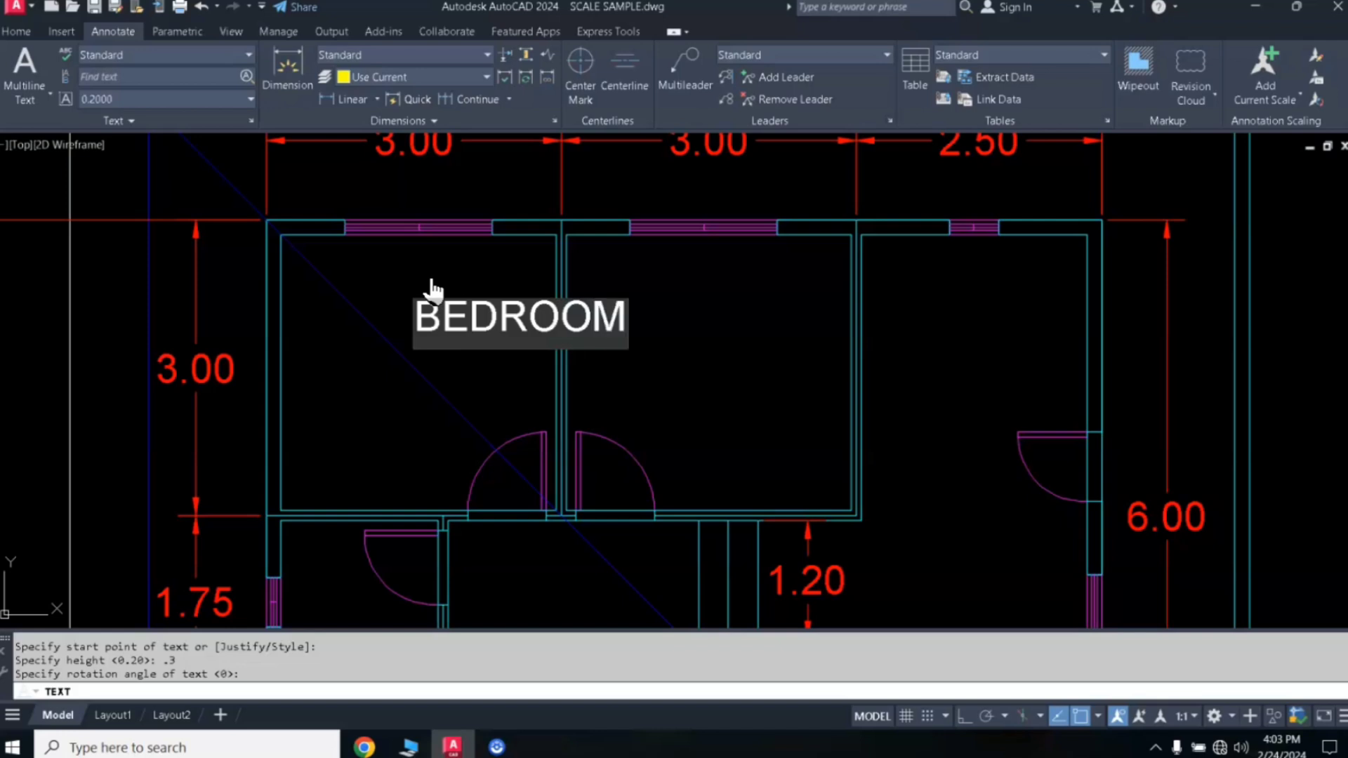
{"action": "left_click", "coordinate": [735, 434]}
{"action": "key", "text": "Return"}
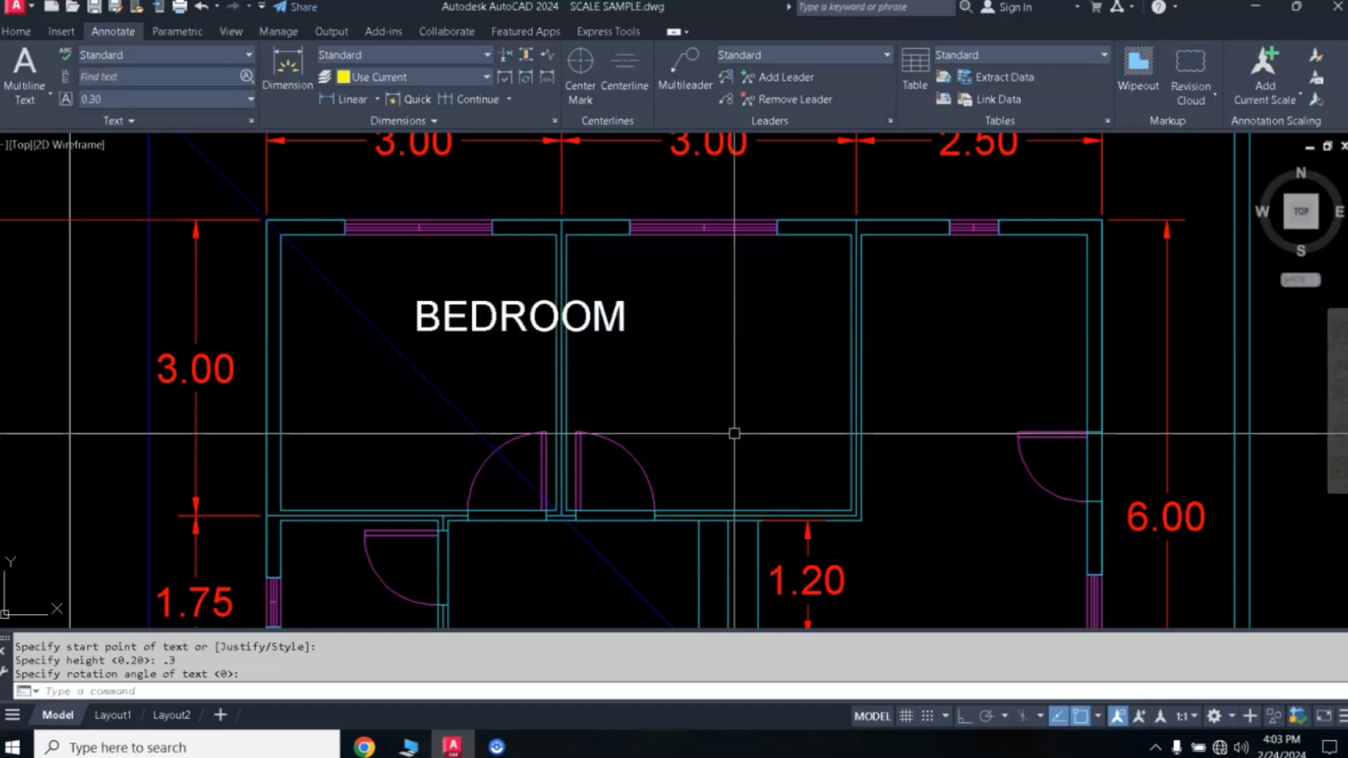
- Move the BEDROOM label so it sits inside the upper-left room, clear of the partition wall
{"action": "left_click", "coordinate": [458, 314]}
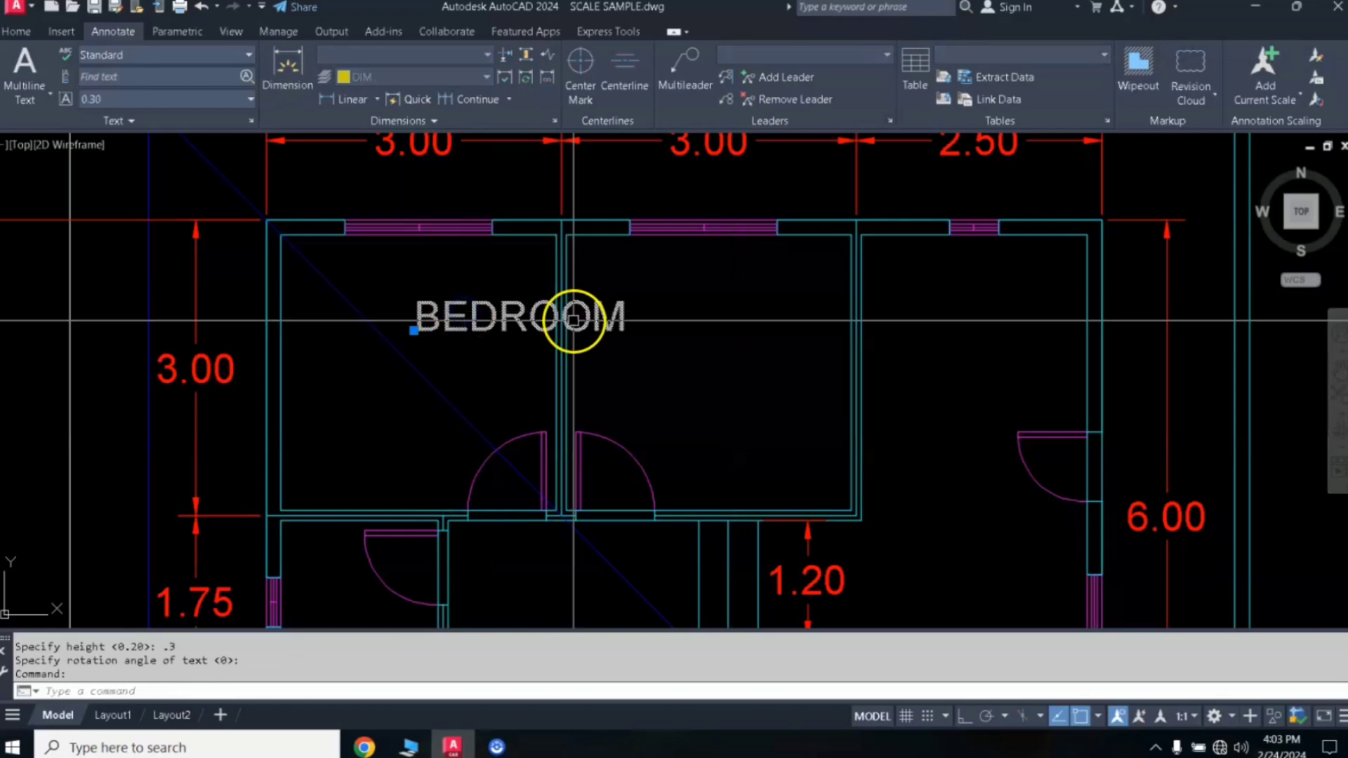
{"action": "type", "text": "m"}
{"action": "key", "text": "Return"}
{"action": "left_click", "coordinate": [612, 315]}
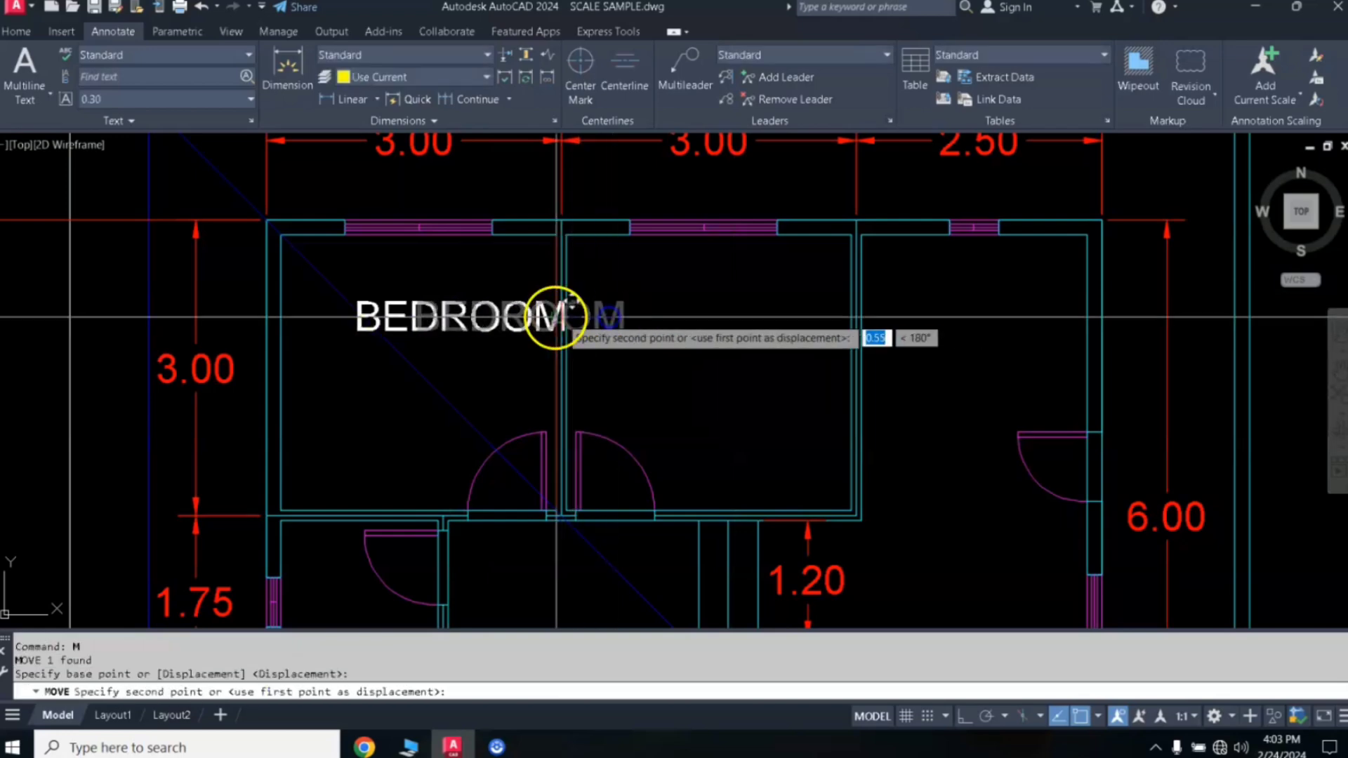
{"action": "left_click", "coordinate": [519, 304]}
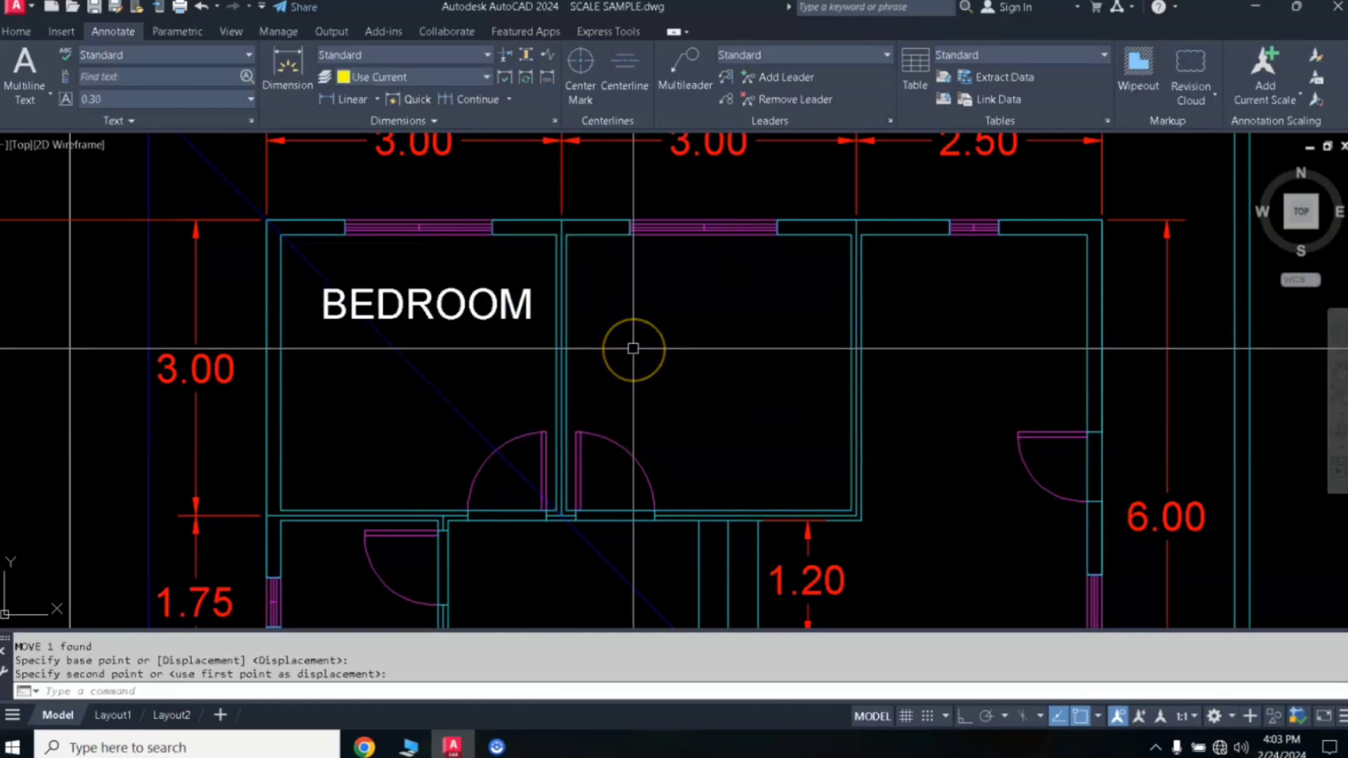
- Place the single-line text BEDROOM in the upper-middle room with height 0.2 and rotation angle 30
{"action": "type", "text": "text"}
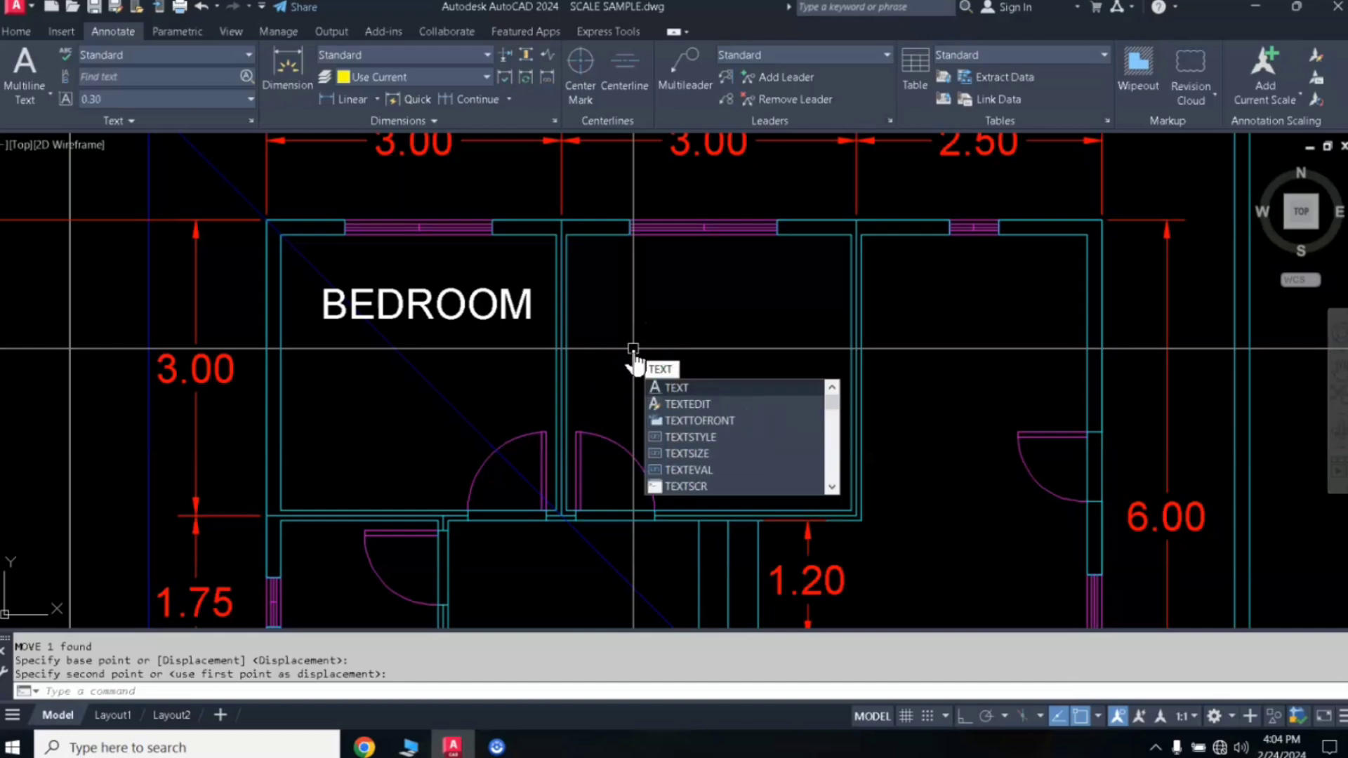
{"action": "key", "text": "Return"}
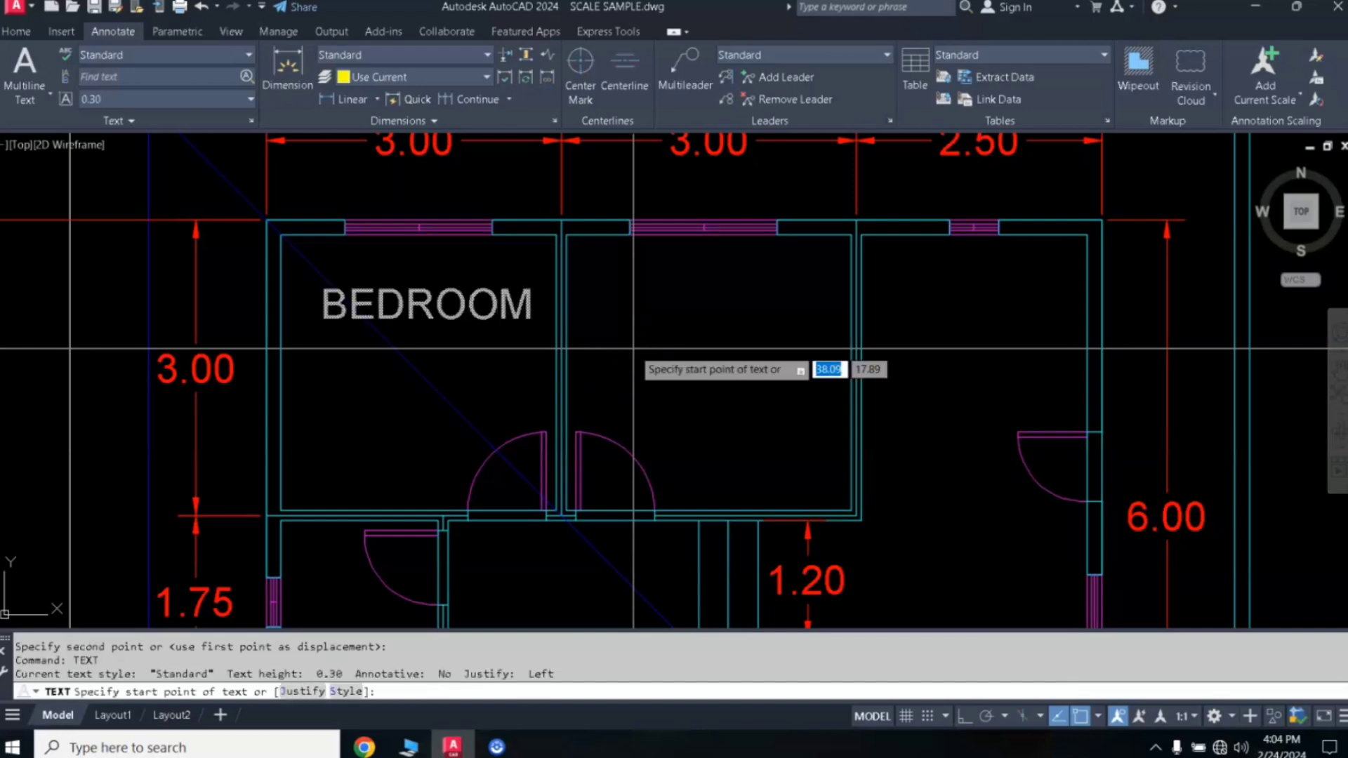
{"action": "left_click", "coordinate": [626, 337]}
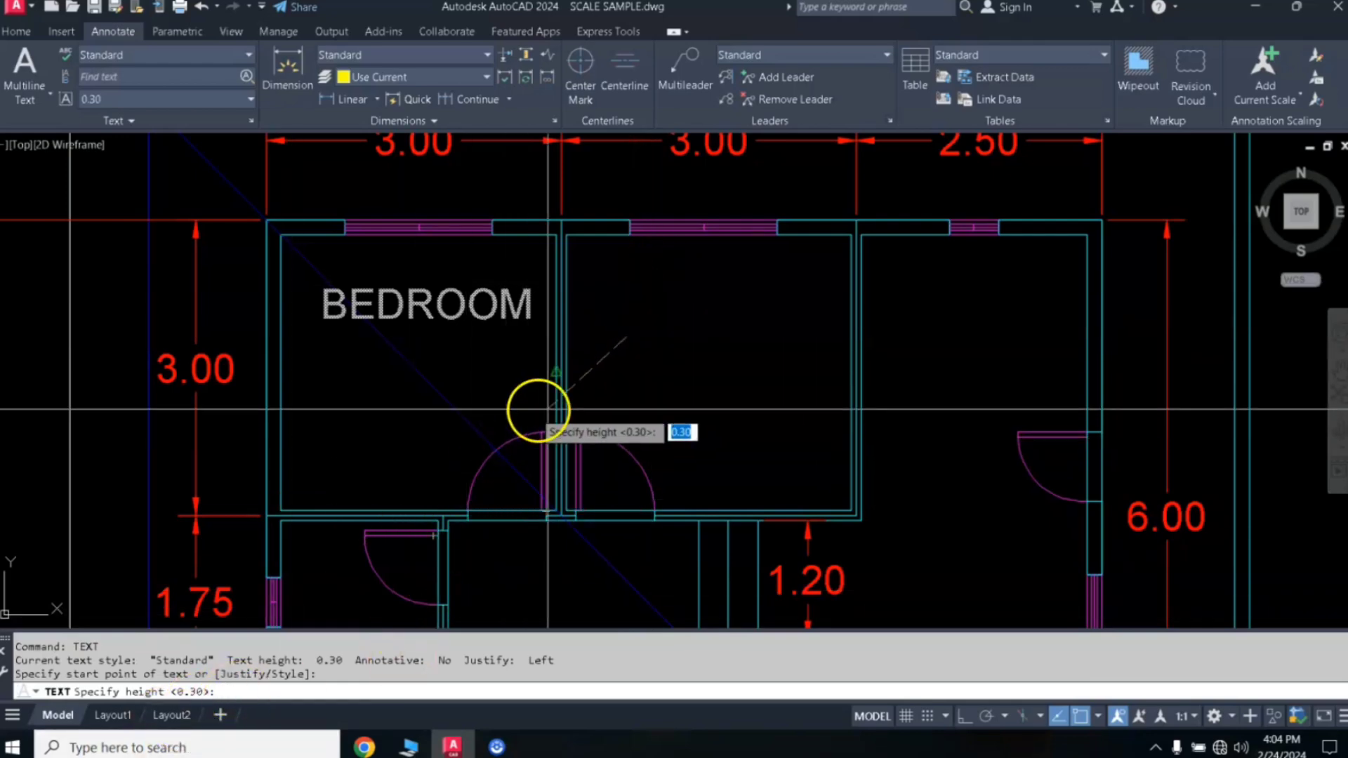
{"action": "type", "text": "."}
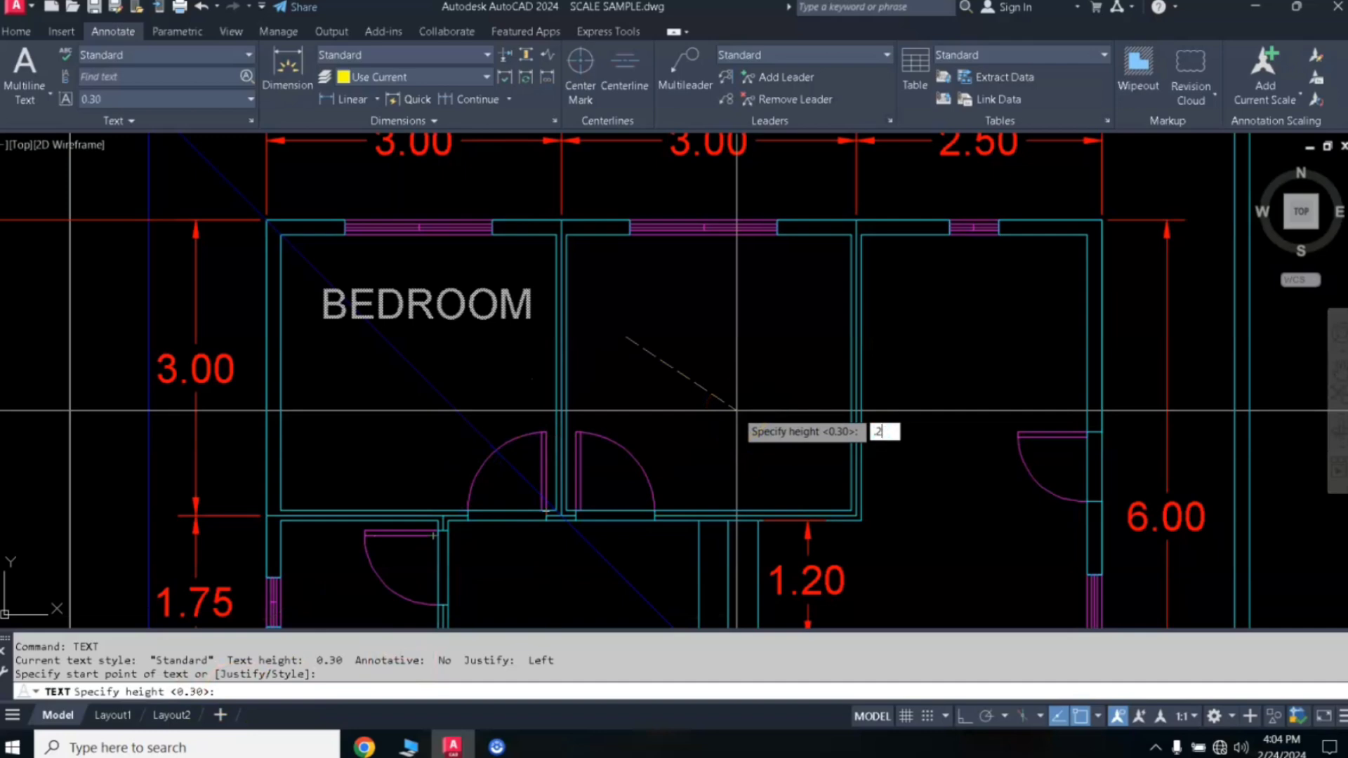
{"action": "type", "text": "2"}
{"action": "key", "text": "Return"}
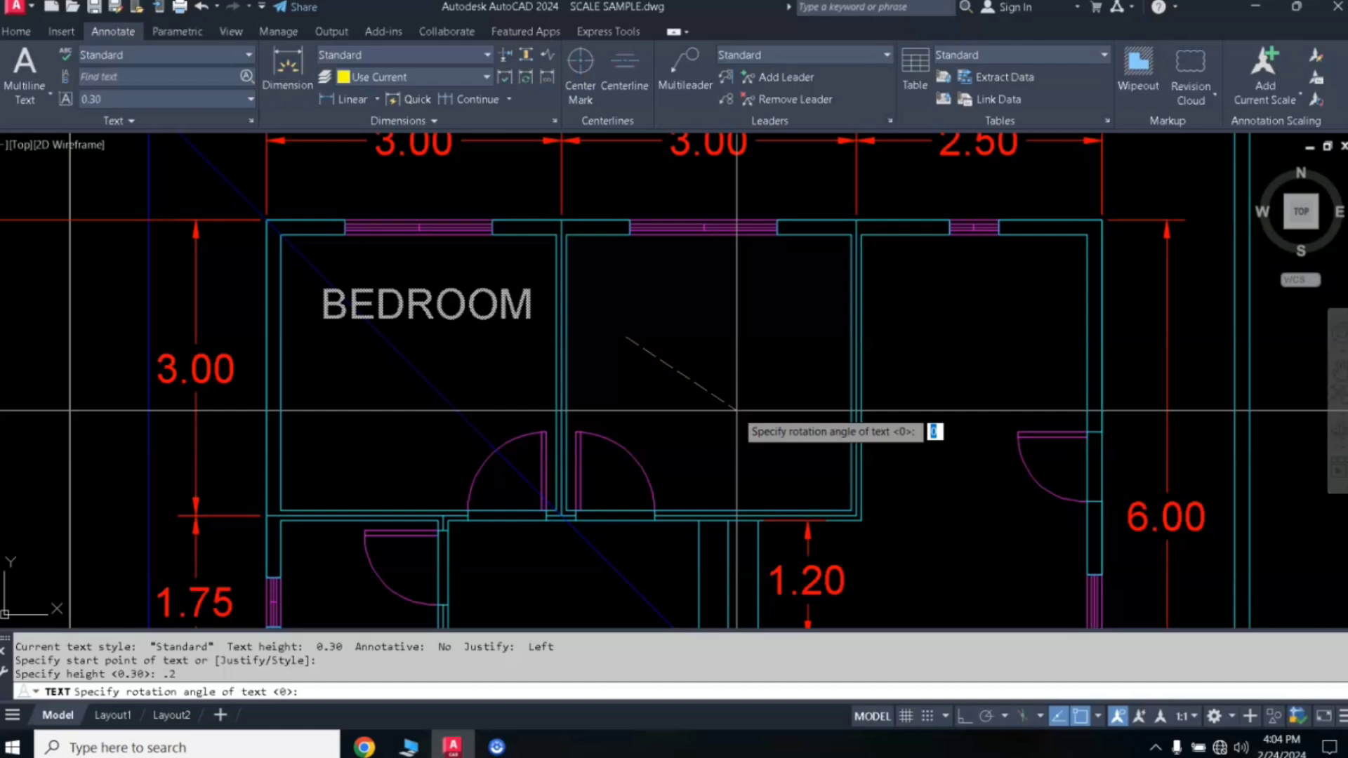
{"action": "type", "text": "3"}
{"action": "key", "text": "Return"}
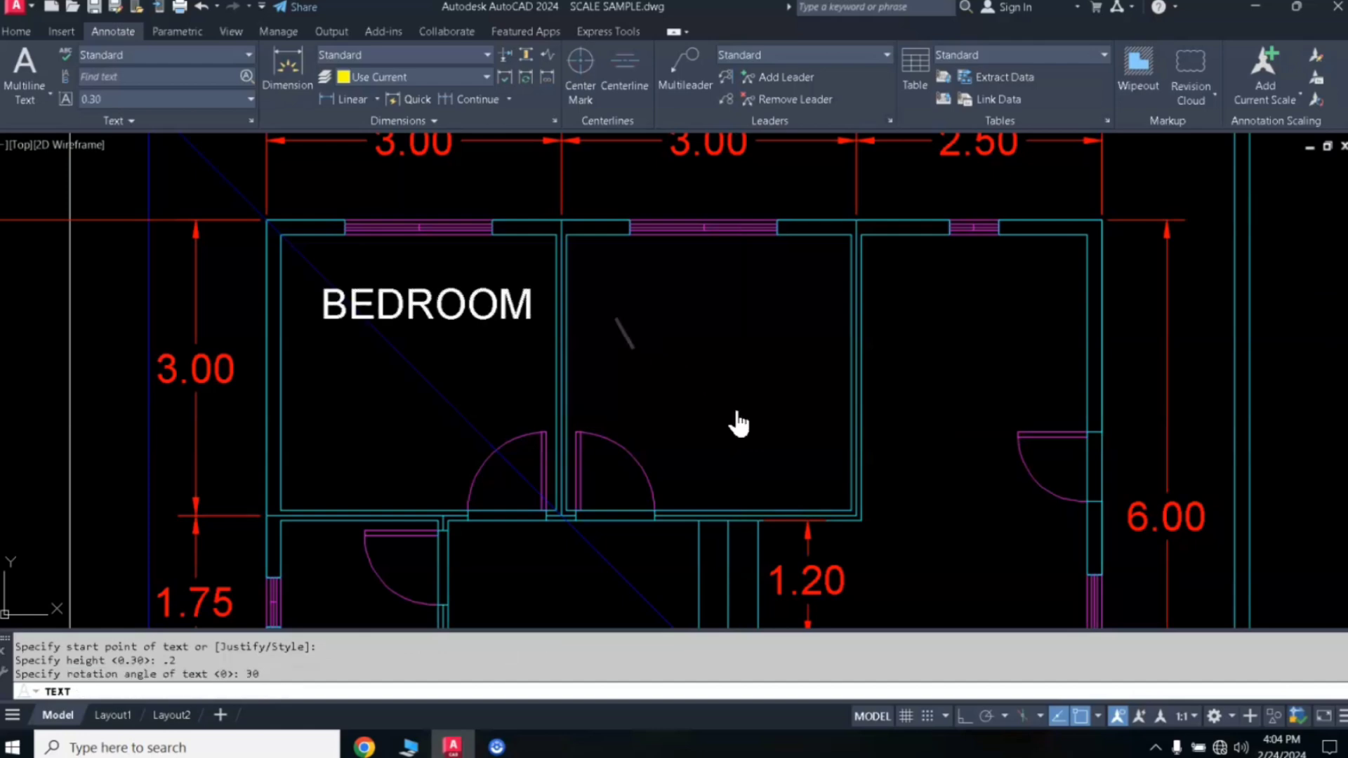
{"action": "type", "text": "BEDR"}
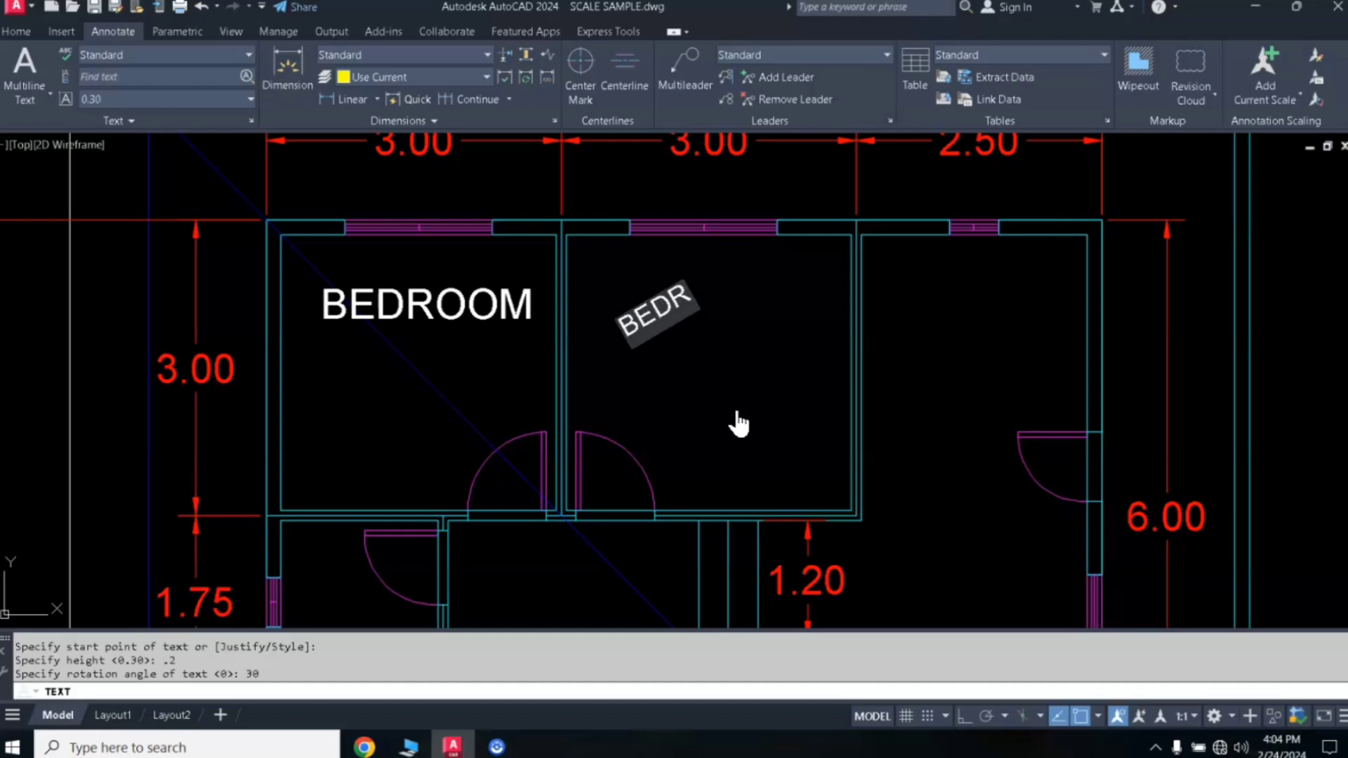
{"action": "type", "text": "OOM"}
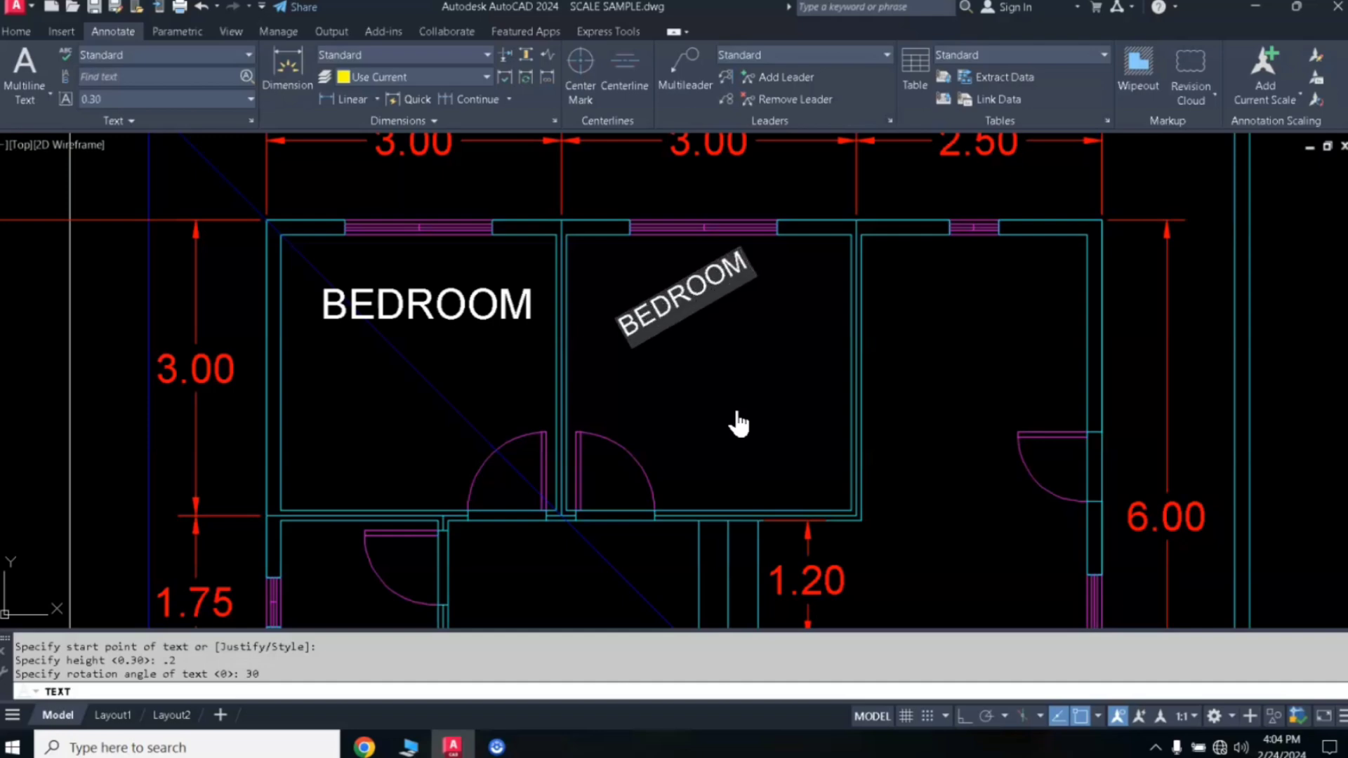
{"action": "left_click", "coordinate": [738, 412]}
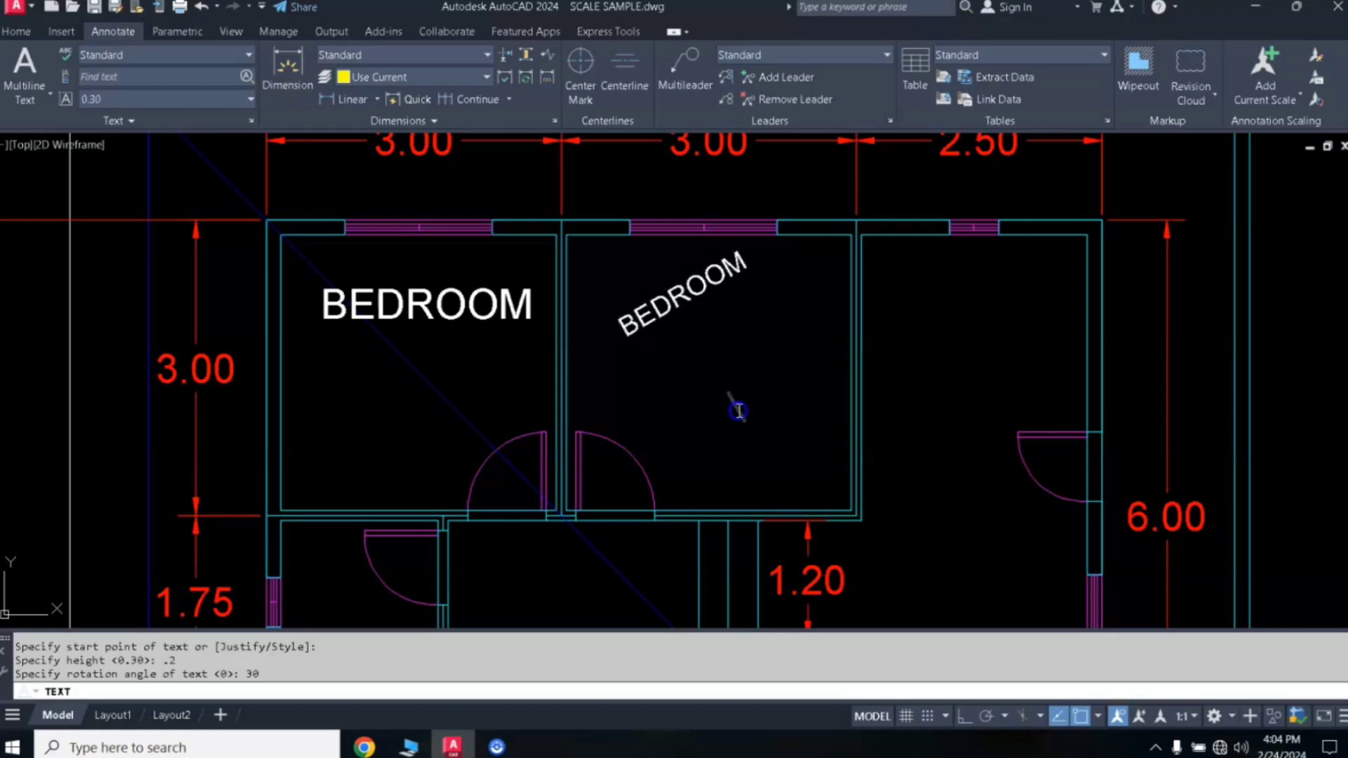
{"action": "key", "text": "Escape"}
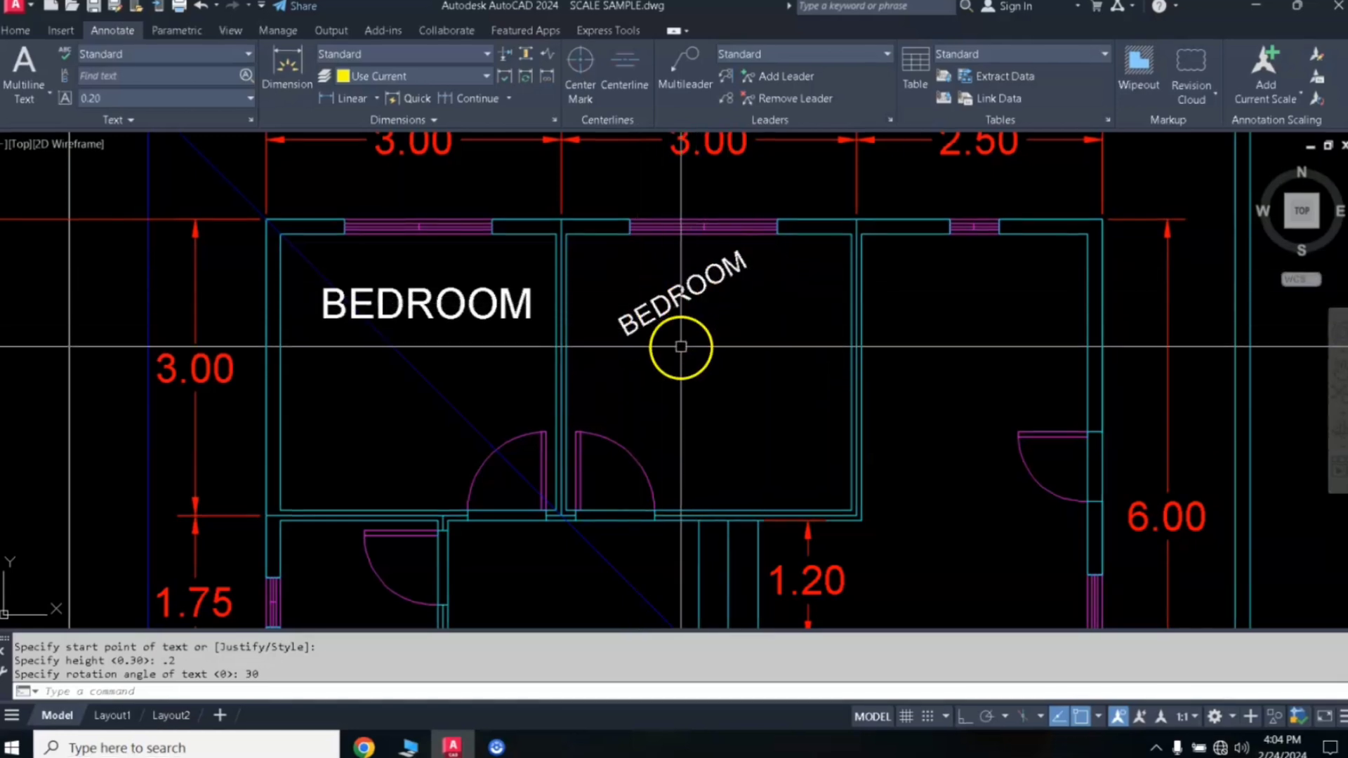
- Add three single-line text rows, BEDROOM, KITCHEN and LIVING AREA, below the slanted label with height 0.20 and rotation angle 0
{"action": "type", "text": "TEXT"}
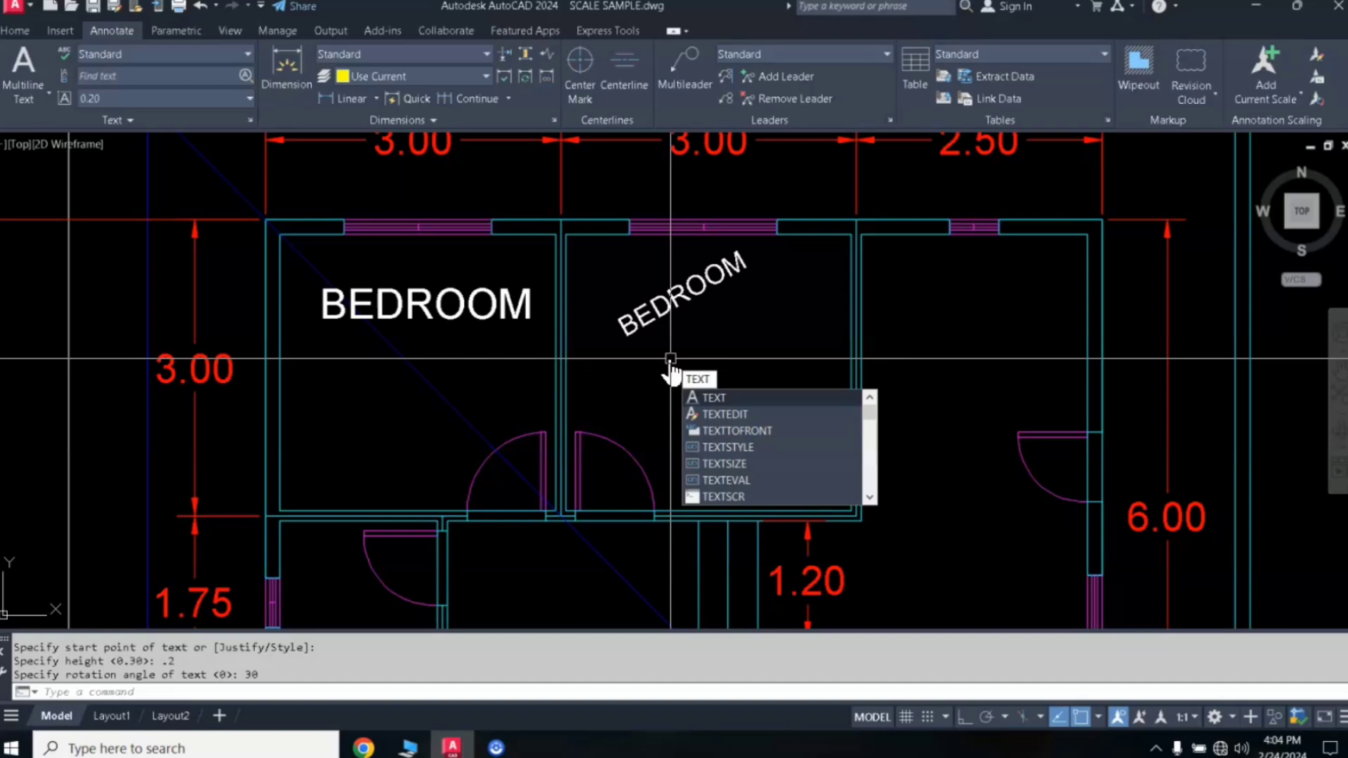
{"action": "key", "text": "Return"}
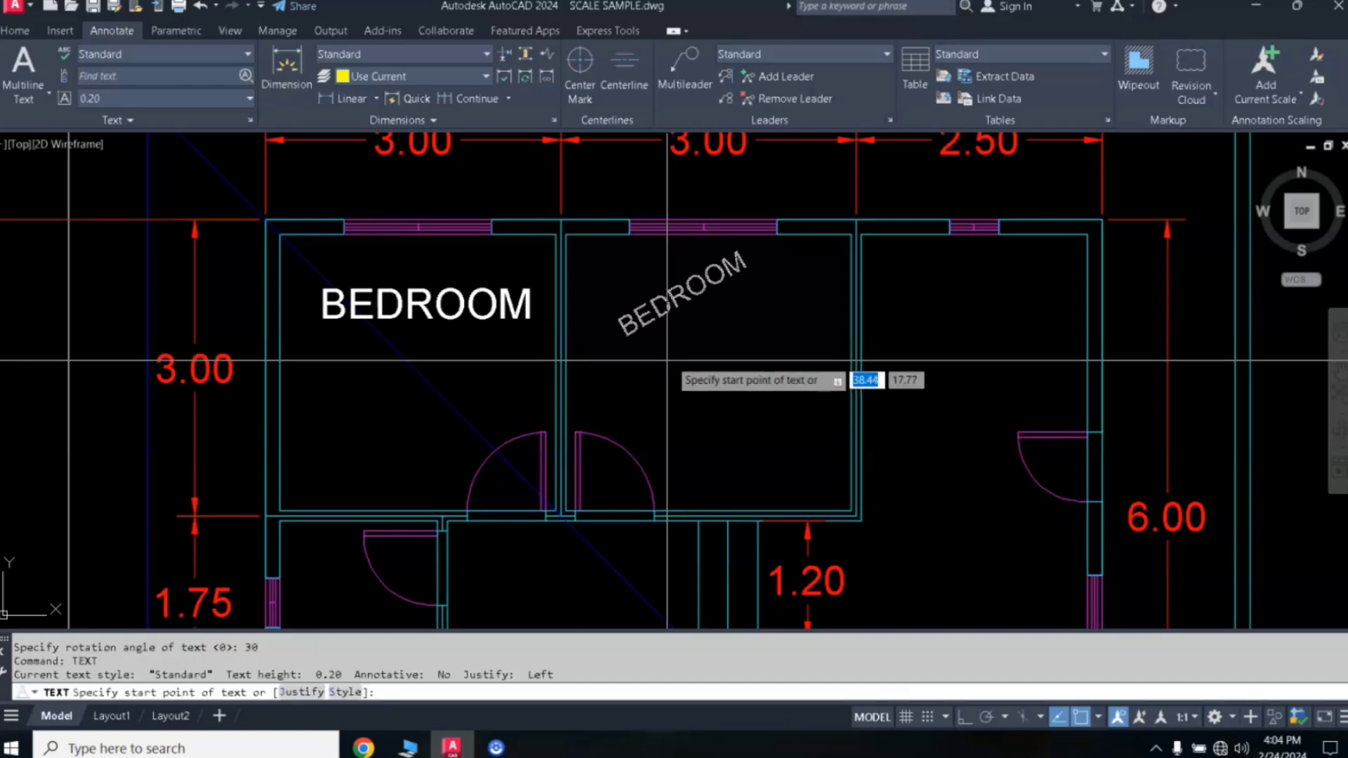
{"action": "left_click", "coordinate": [623, 371]}
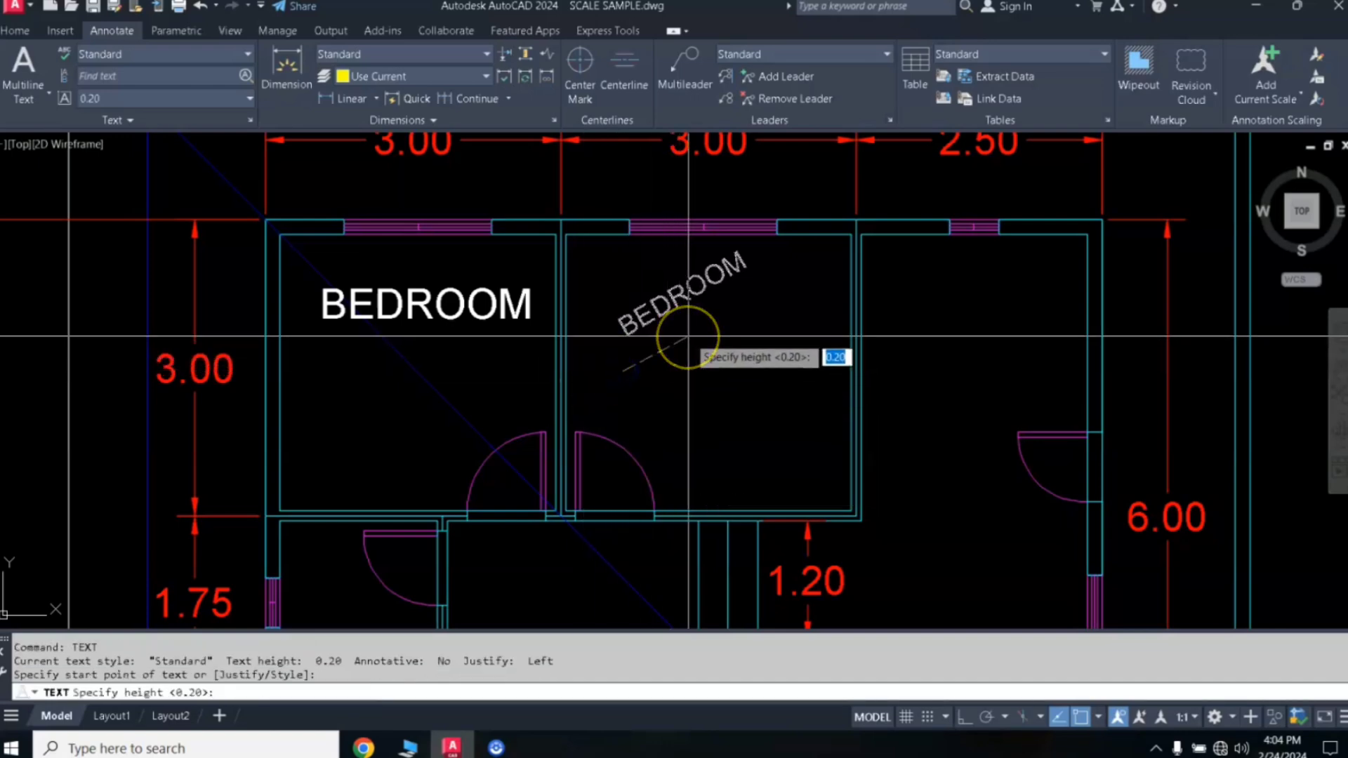
{"action": "key", "text": "Return"}
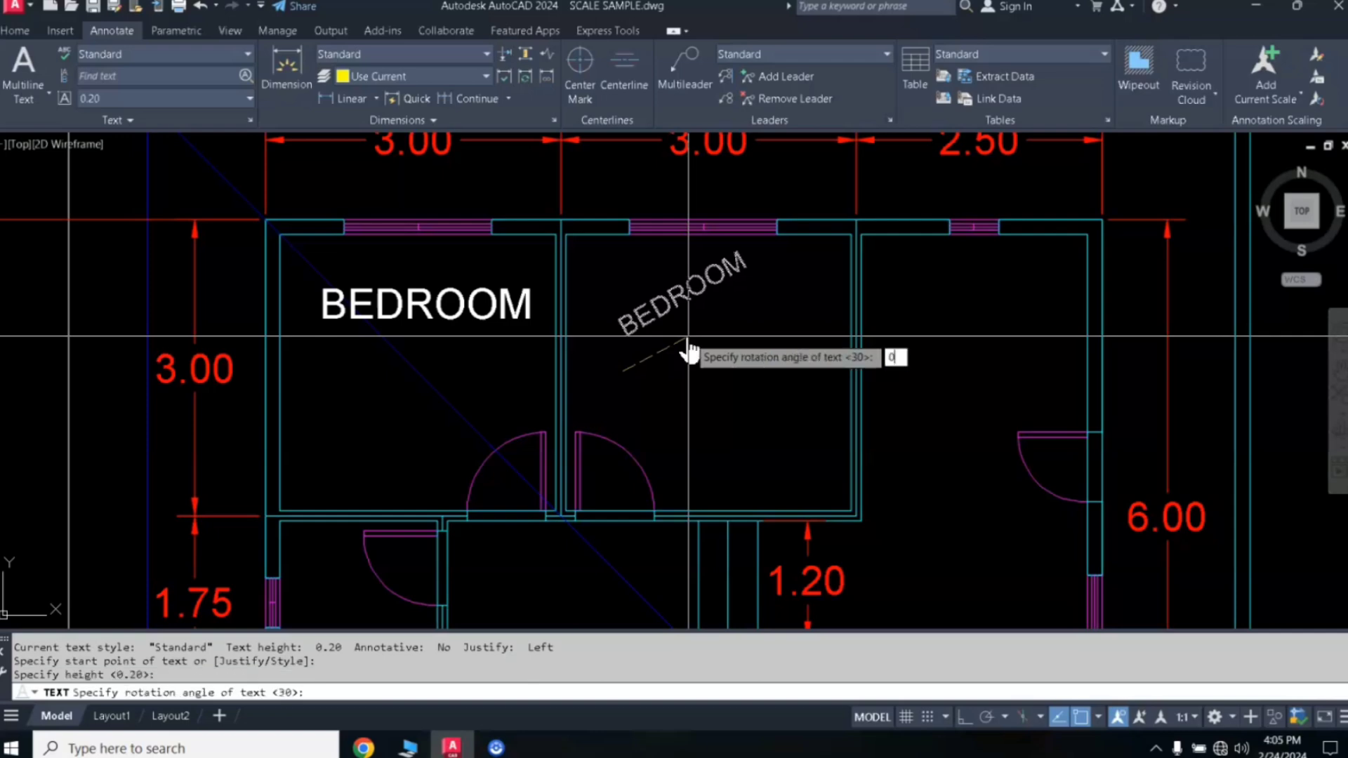
{"action": "key", "text": "Return"}
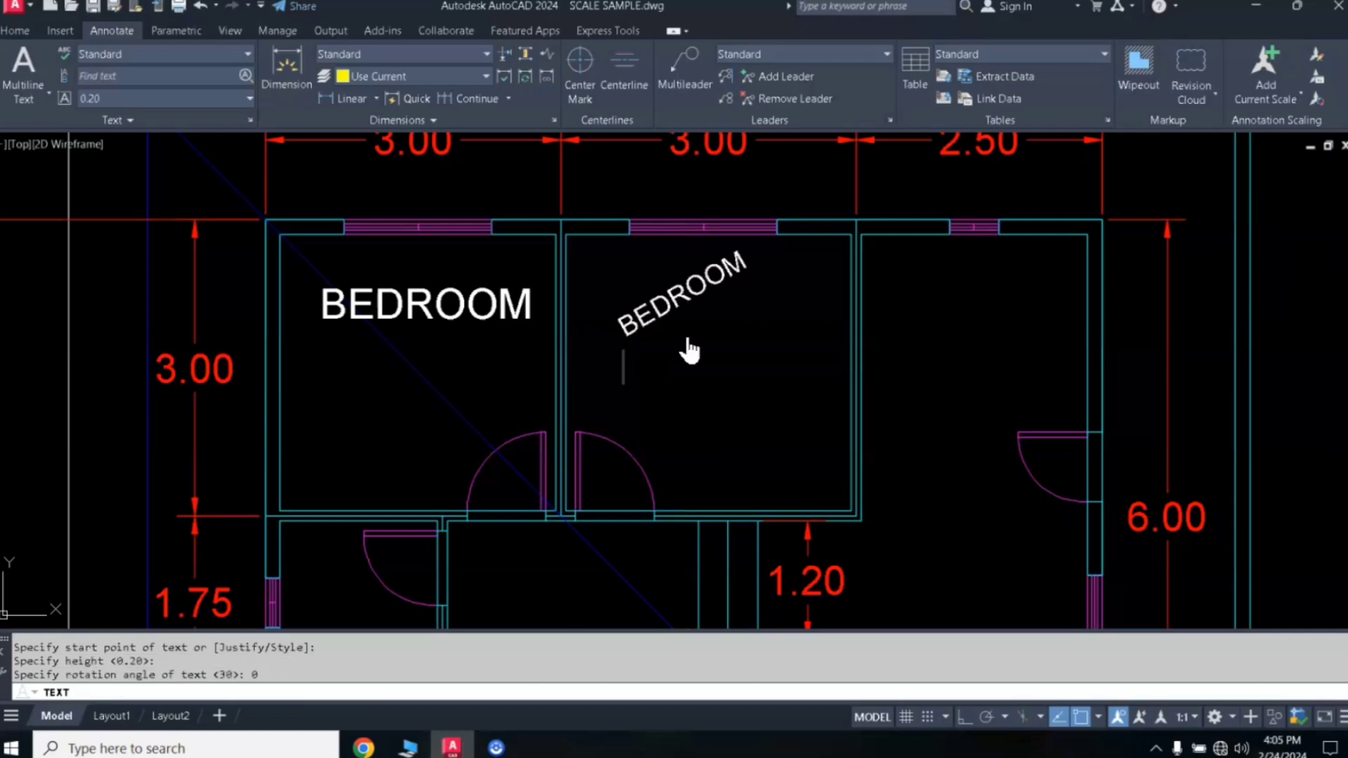
{"action": "type", "text": "BEDROOM"}
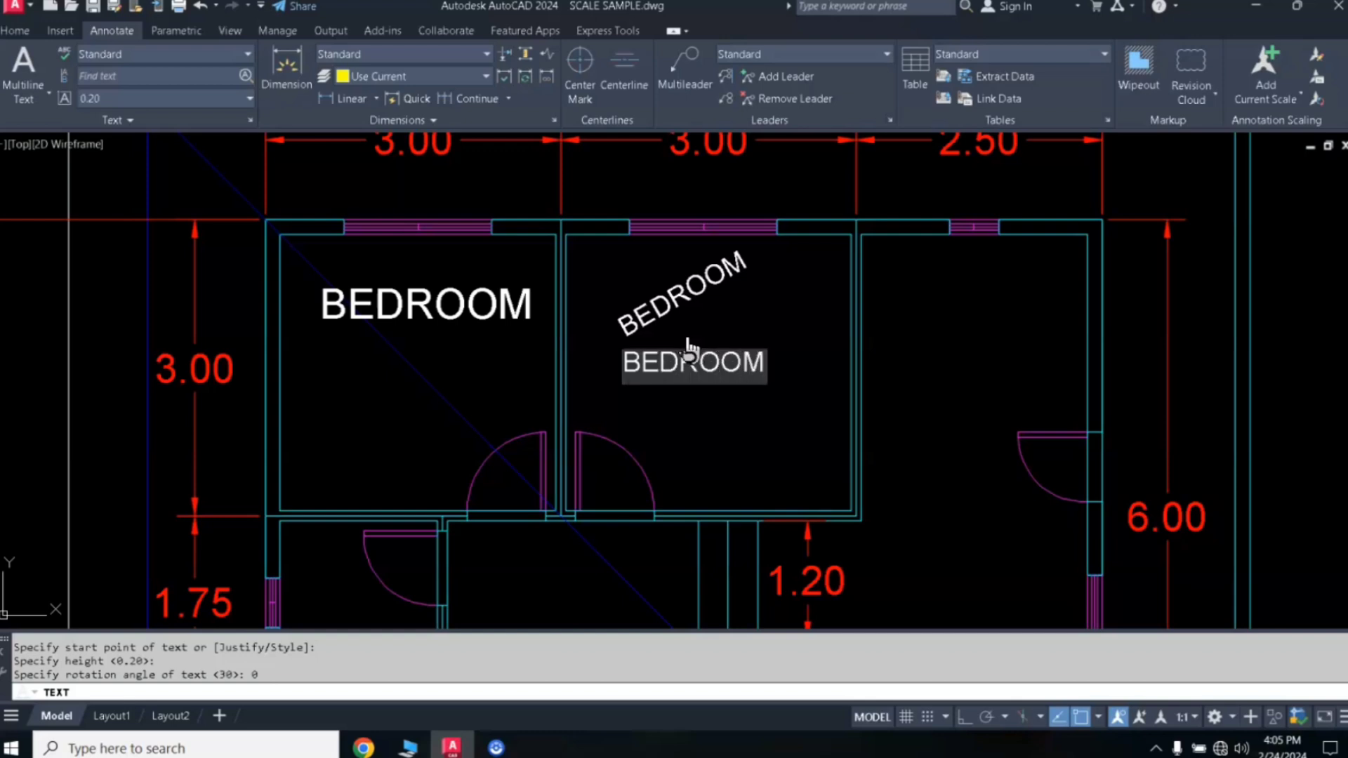
{"action": "key", "text": "Return"}
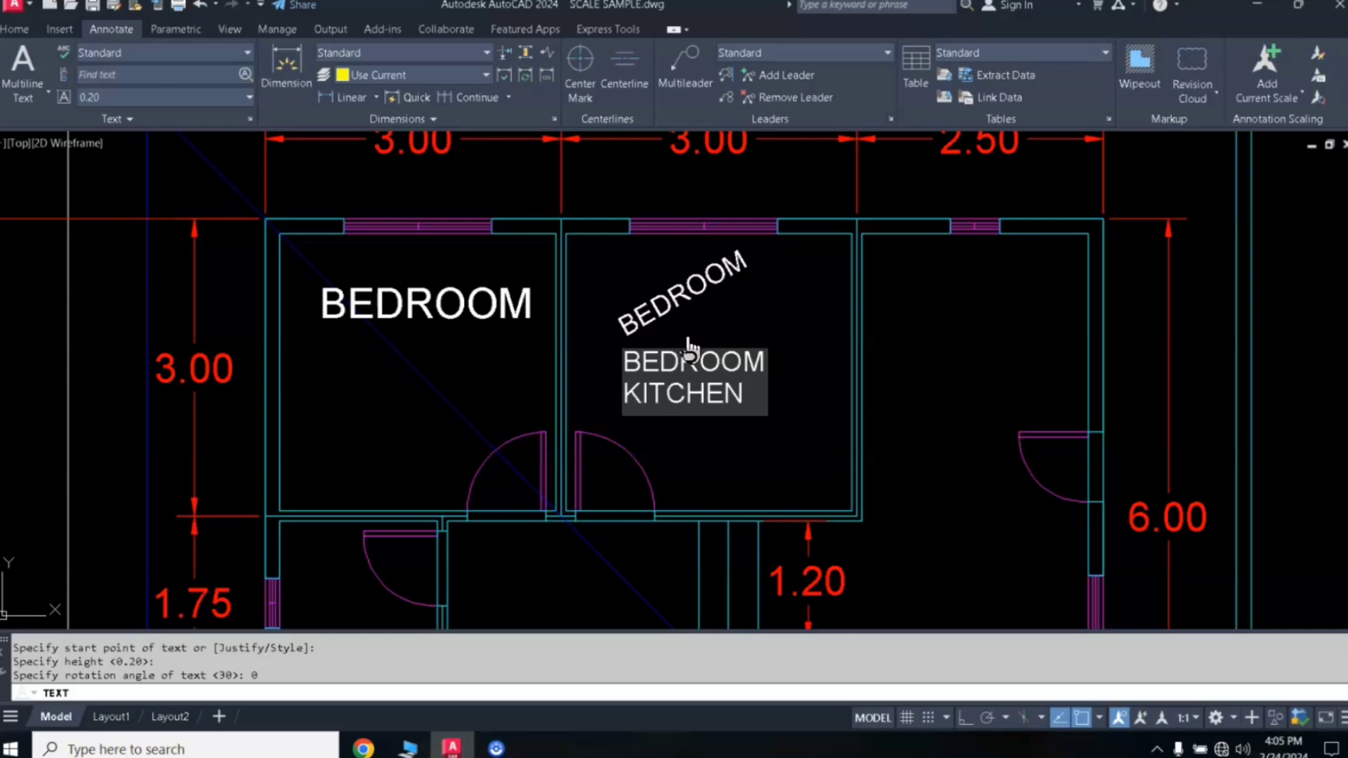
{"action": "key", "text": "Return"}
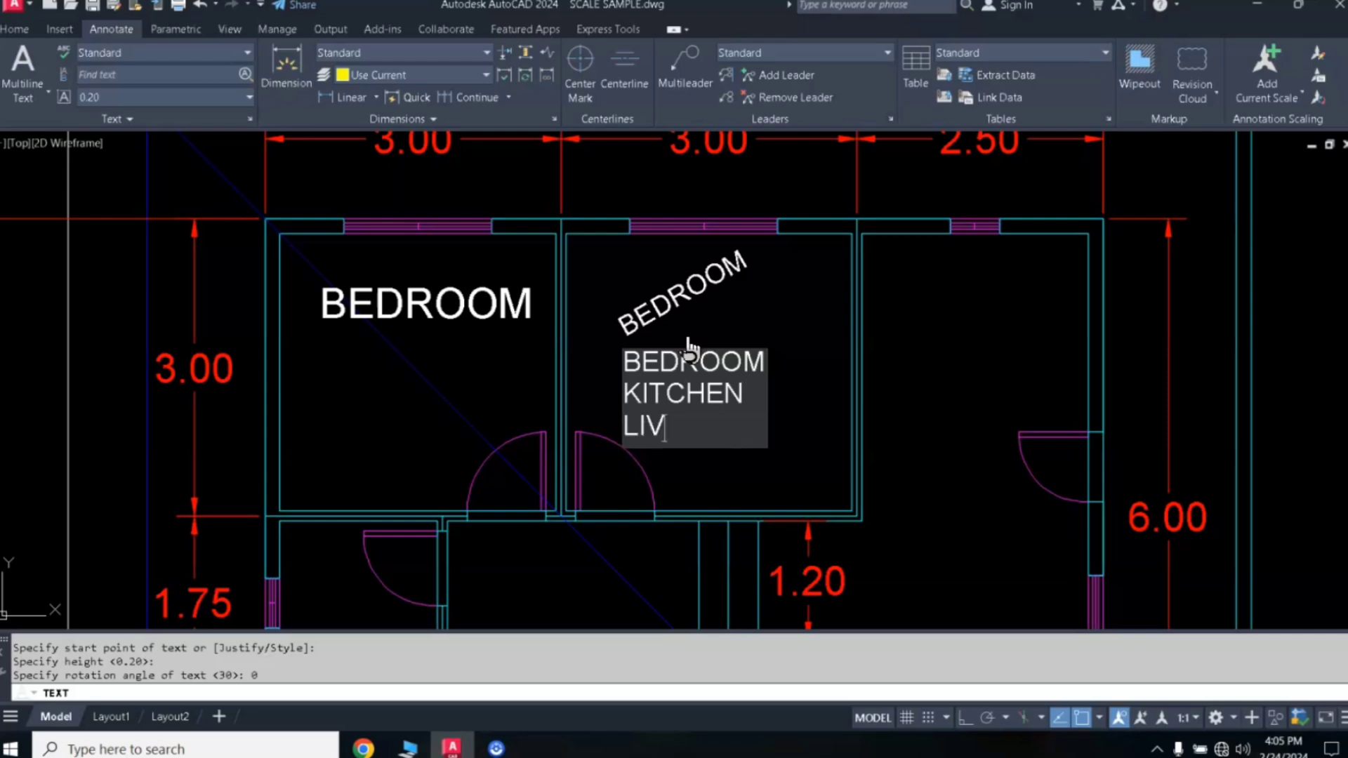
{"action": "type", "text": "LIVING AR"}
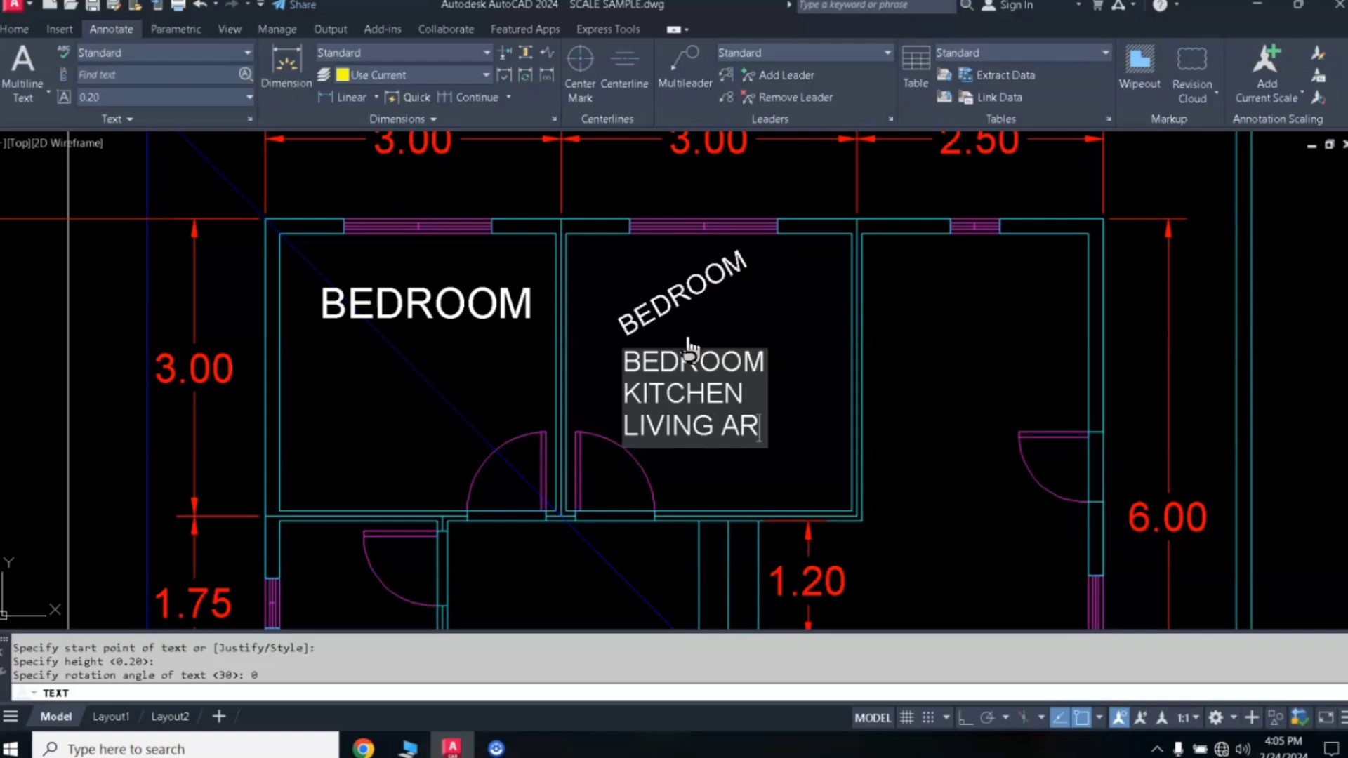
{"action": "type", "text": "EA"}
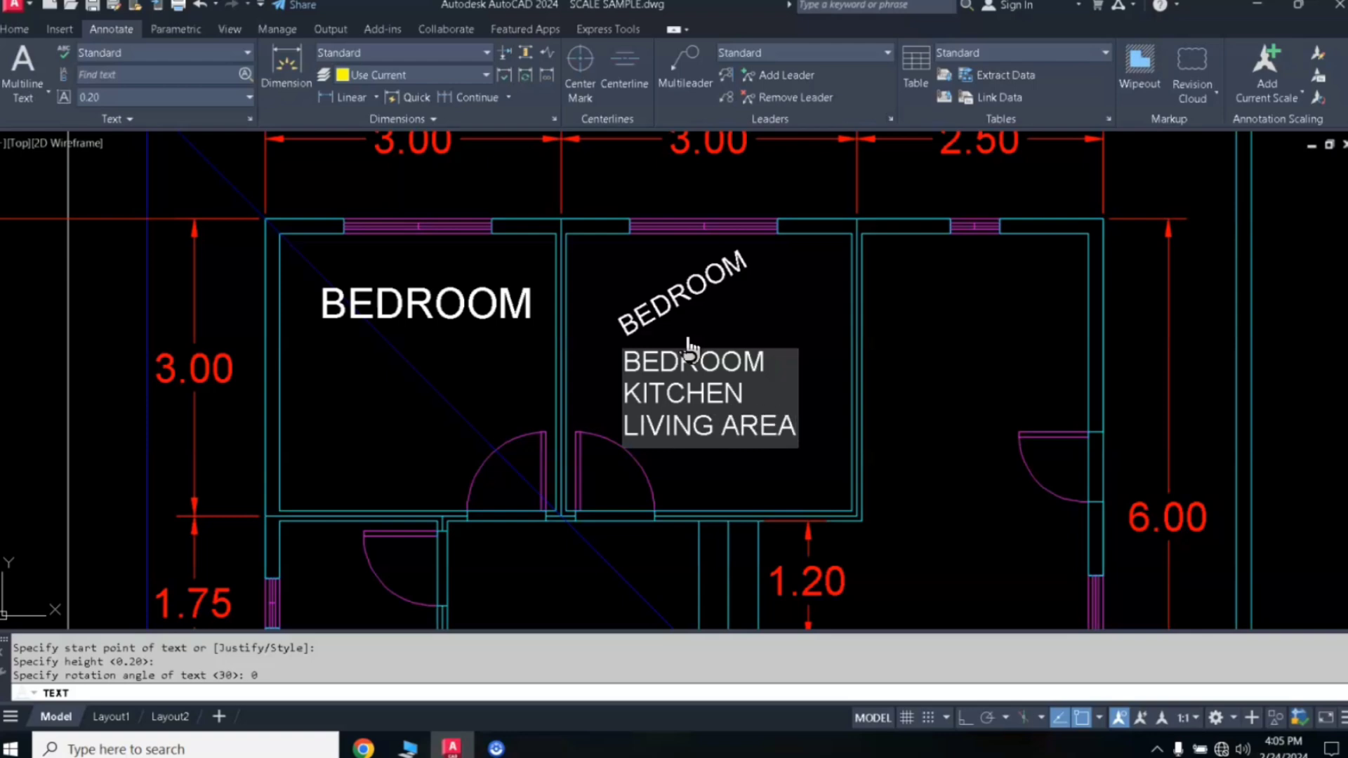
{"action": "left_click", "coordinate": [737, 482]}
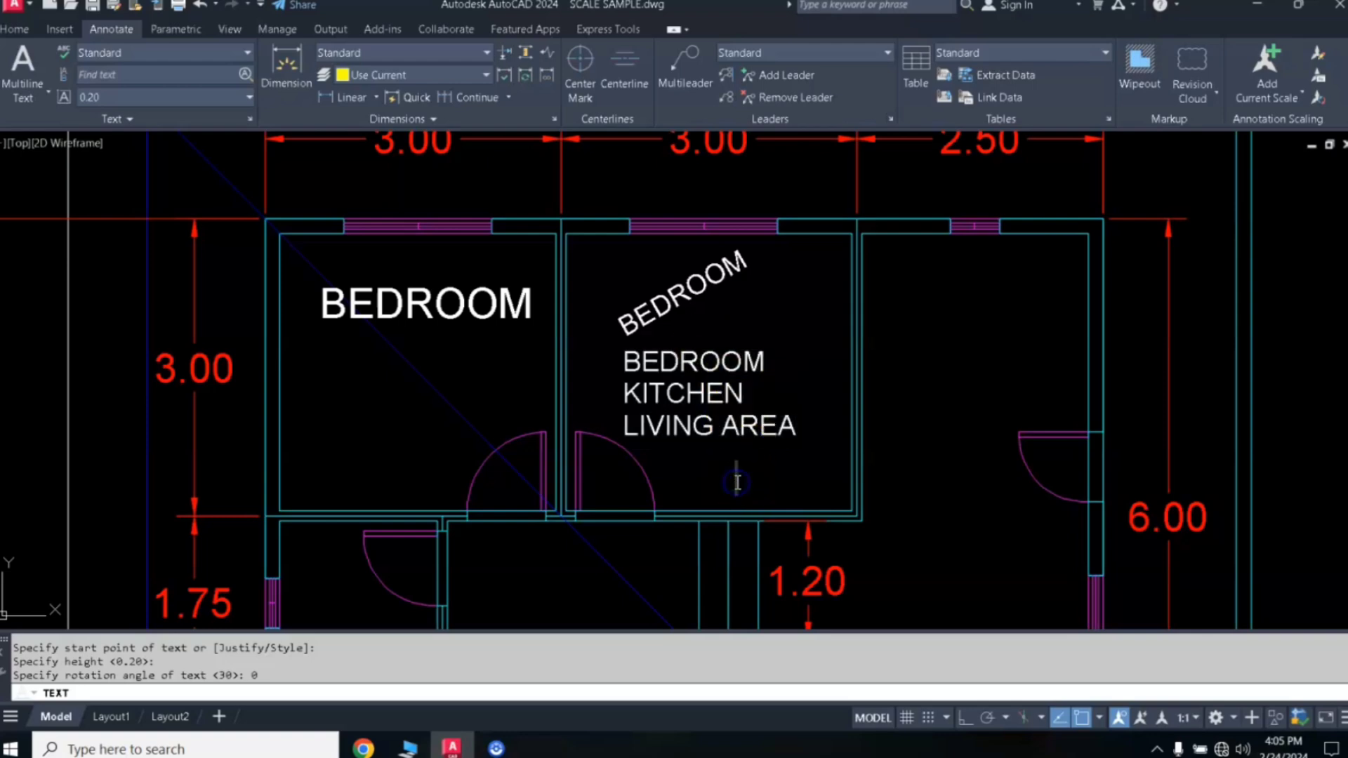
{"action": "key", "text": "Return"}
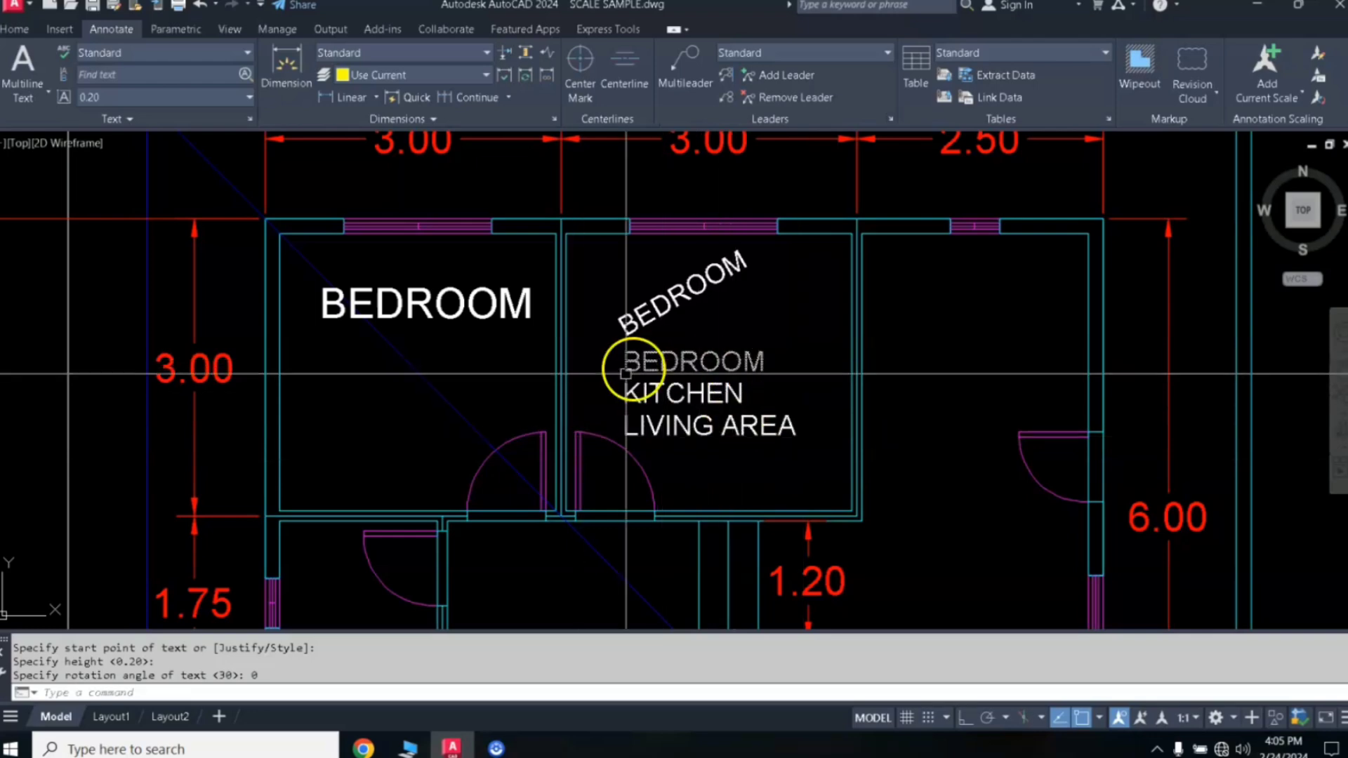
- Delete the slanted BEDROOM label and the larger BEDROOM label in the upper-left room
{"action": "left_click", "coordinate": [646, 327]}
{"action": "left_click", "coordinate": [491, 325]}
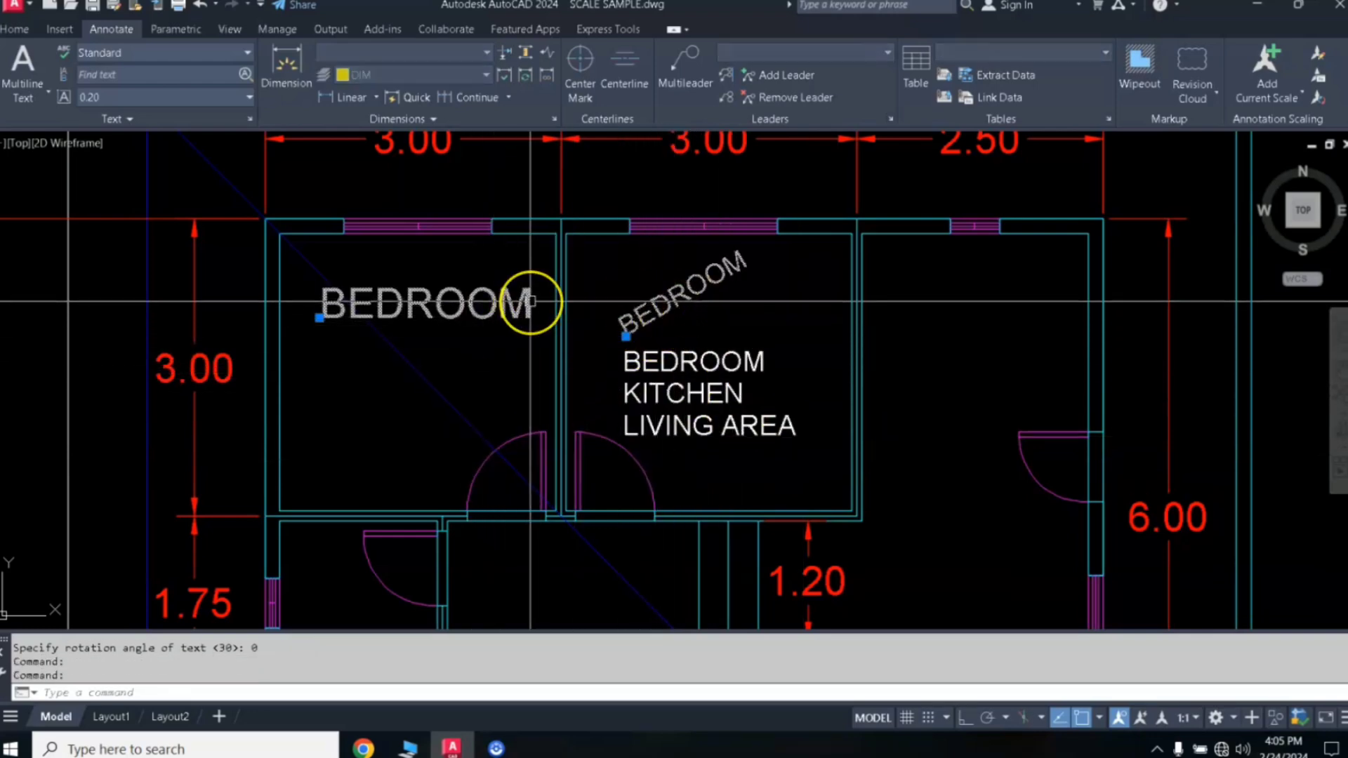
{"action": "key", "text": "Delete"}
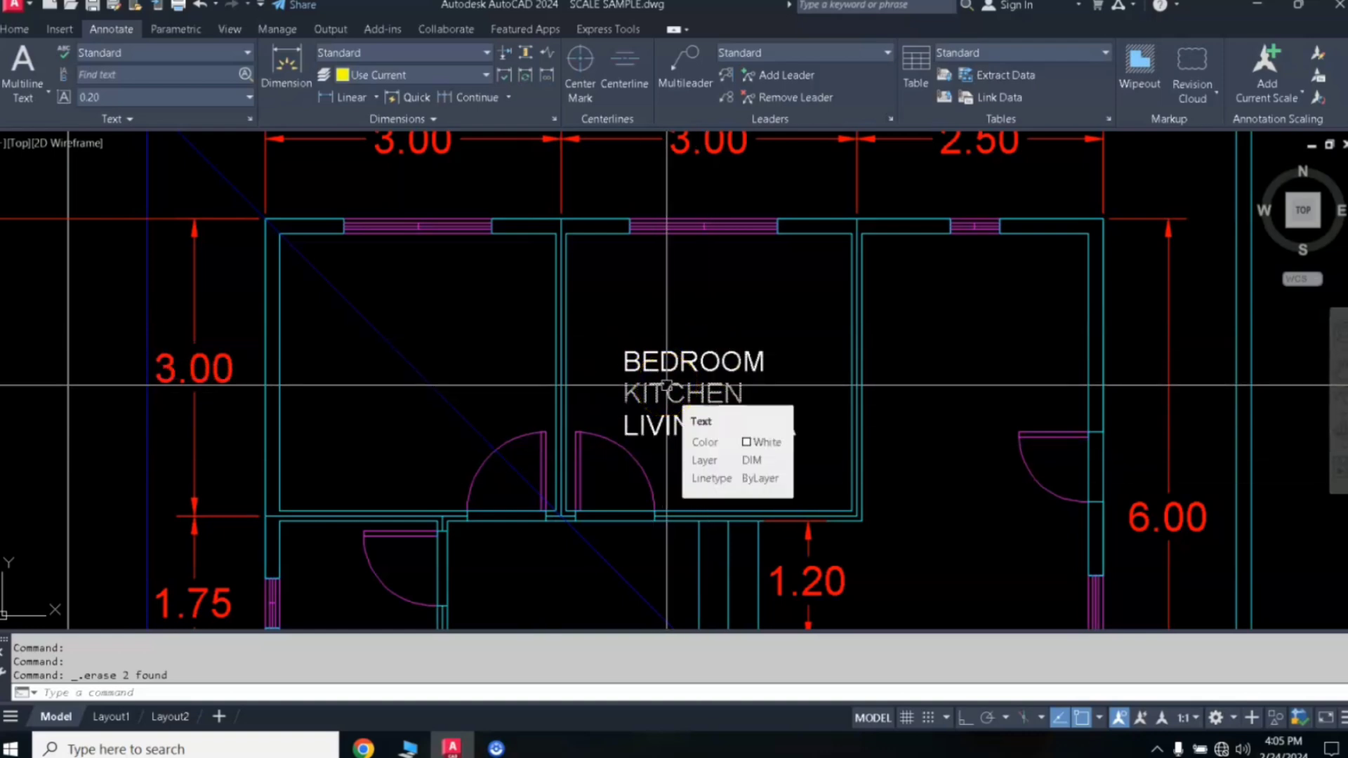
- Move the BEDROOM label and then the KITCHEN label upward individually to space out the three text rows in the middle room
{"action": "left_click", "coordinate": [691, 362]}
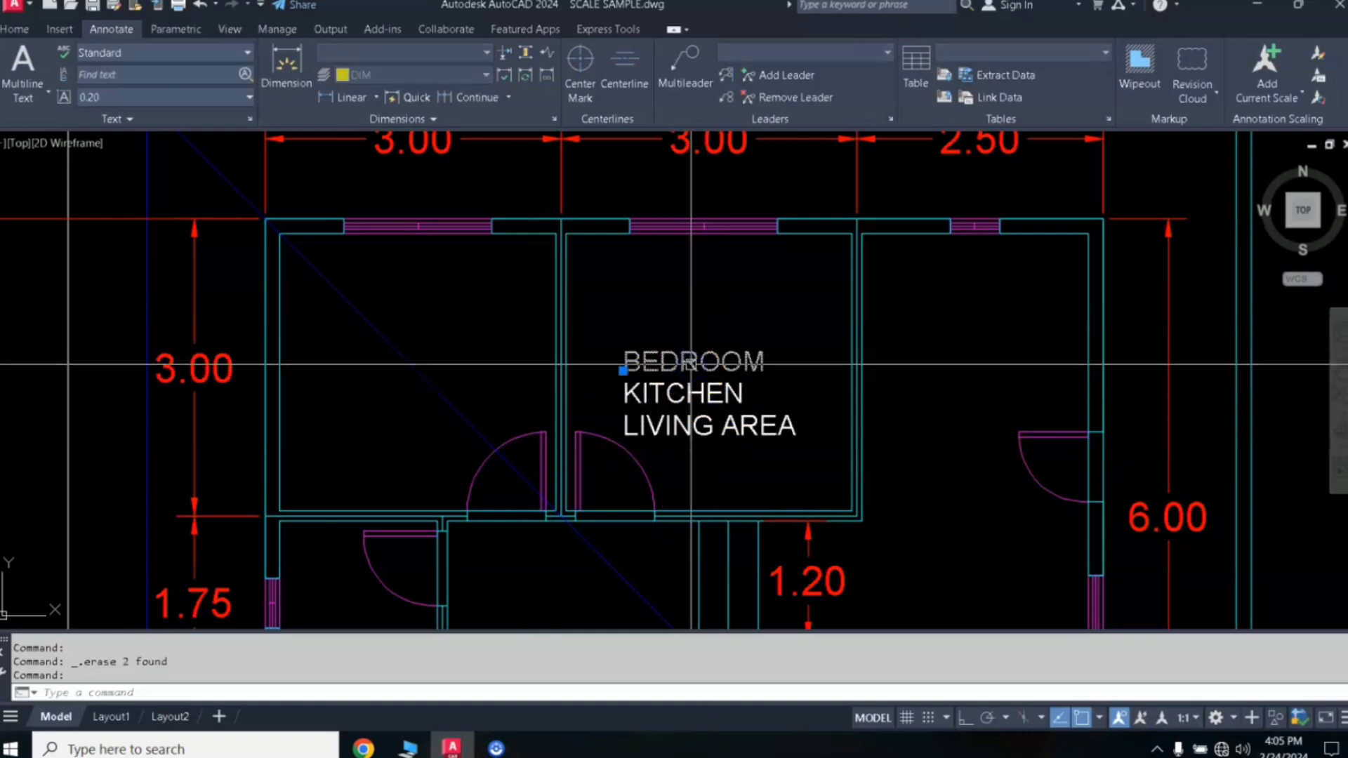
{"action": "key", "text": "Return"}
{"action": "left_click", "coordinate": [681, 361]}
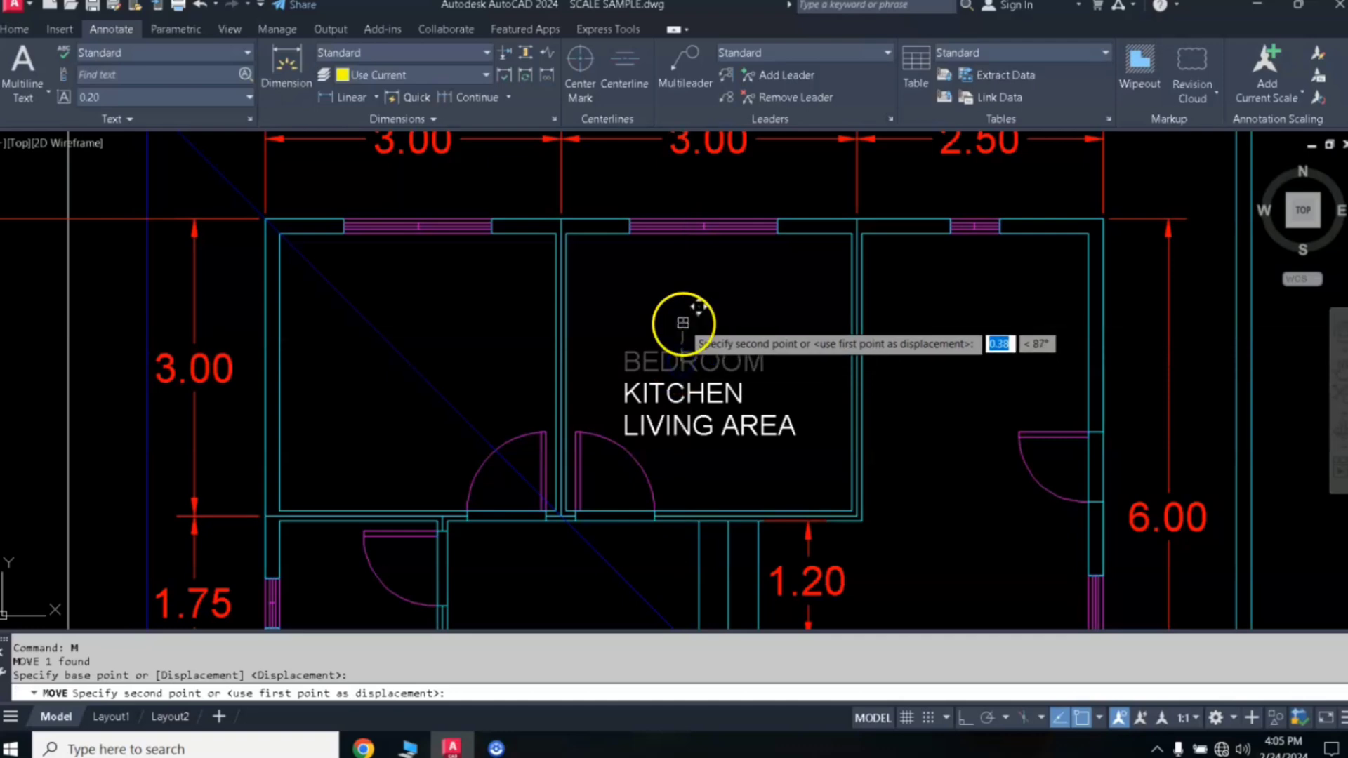
{"action": "left_click", "coordinate": [682, 323]}
{"action": "left_click", "coordinate": [691, 405]}
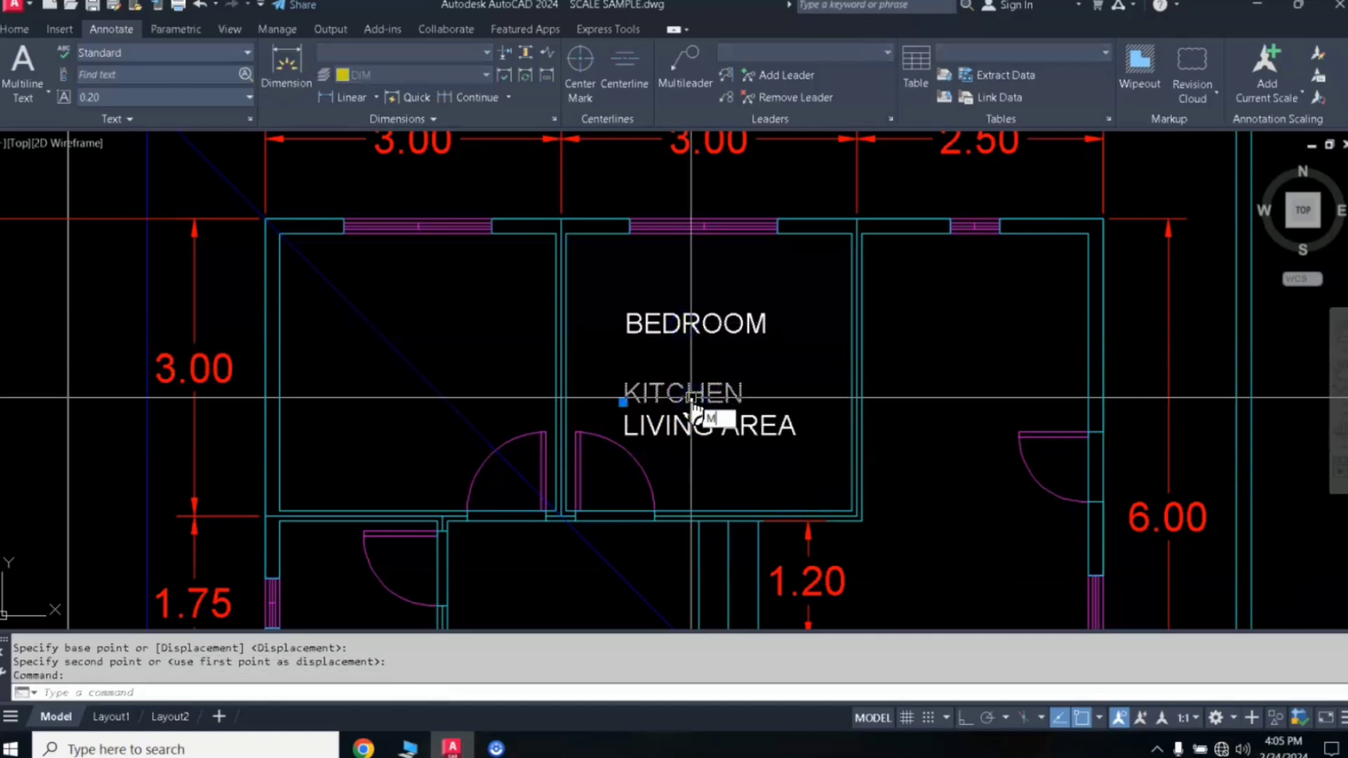
{"action": "type", "text": "m"}
{"action": "key", "text": "Return"}
{"action": "left_click", "coordinate": [692, 397]}
{"action": "left_click", "coordinate": [694, 377]}
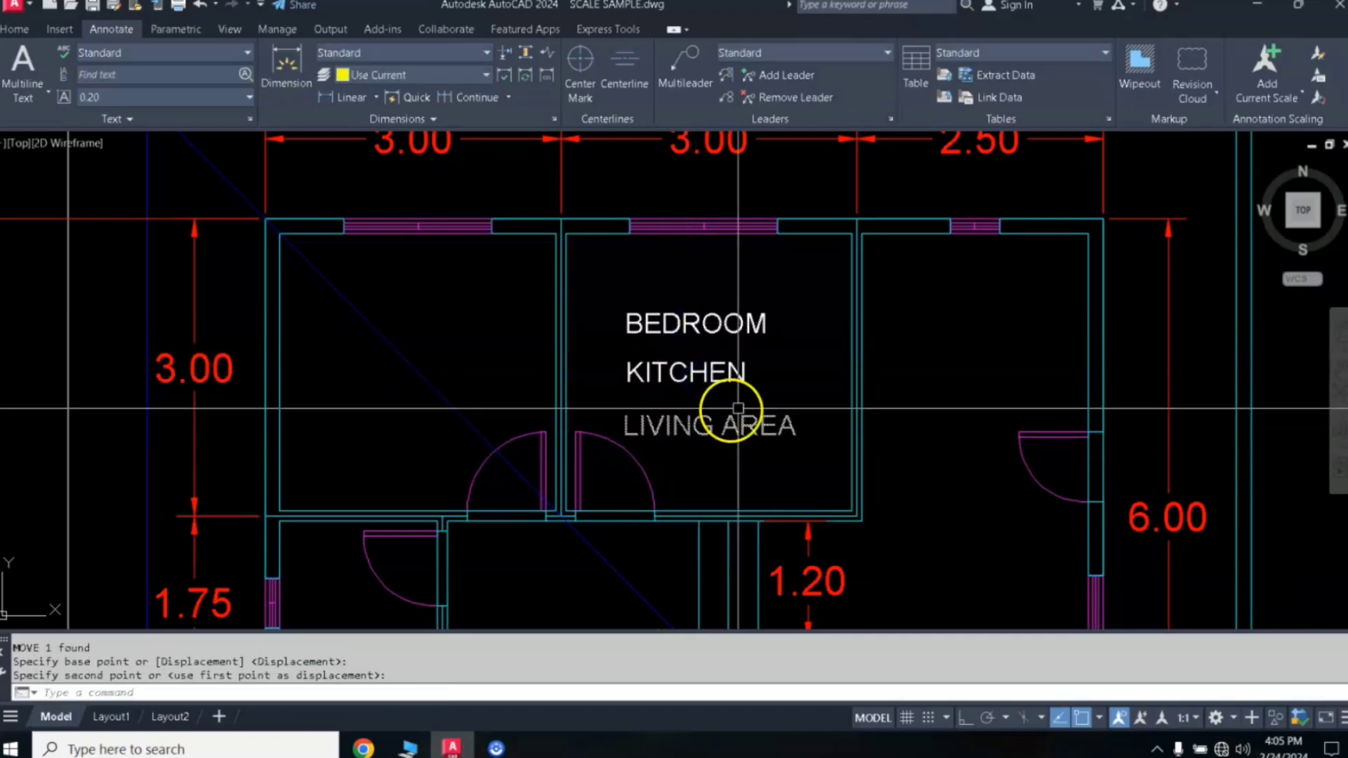
- Create a multiline text block in the upper-right room with BEDROOM, KITCHEN and LIVING AREA as separate rows using MTEXT
{"action": "middle_click_drag", "start_coordinate": [890, 400], "coordinate": [641, 403]}
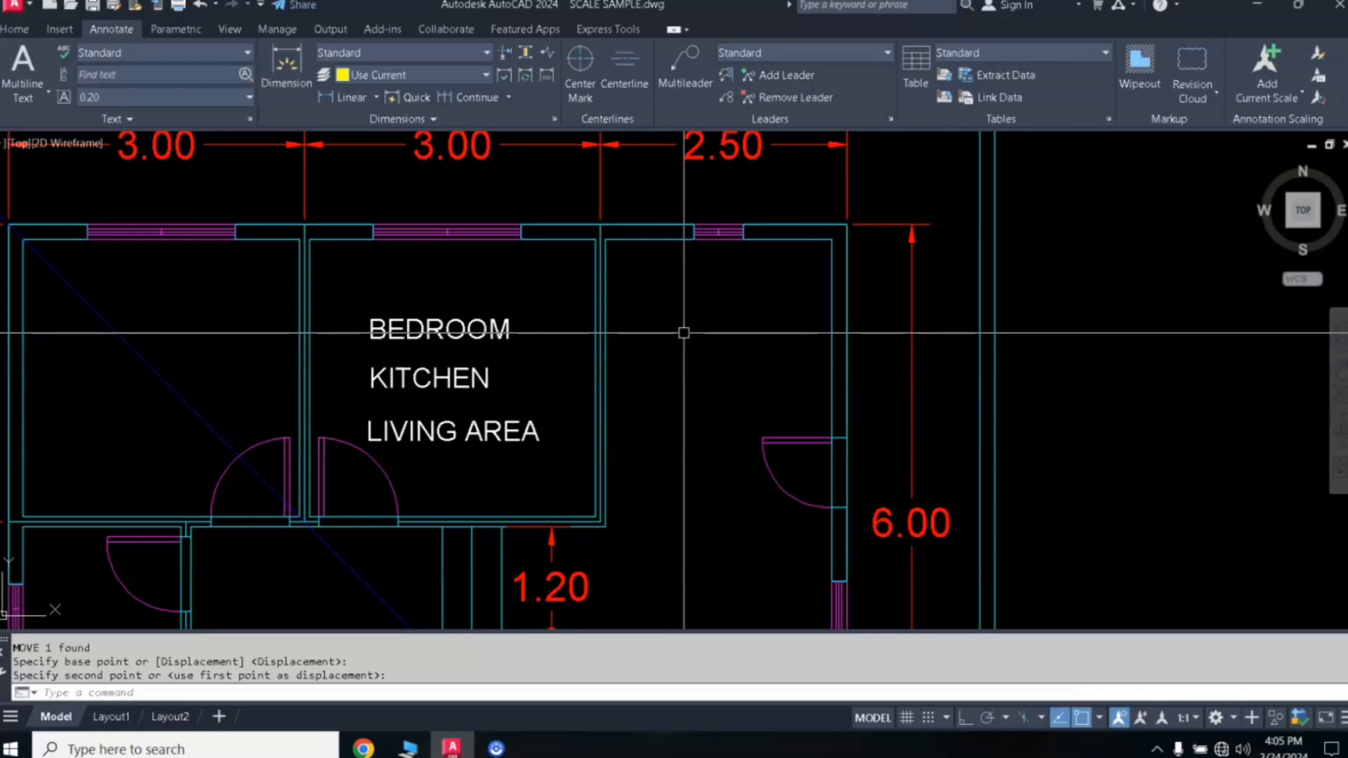
{"action": "middle_click_drag", "start_coordinate": [684, 332], "coordinate": [673, 388]}
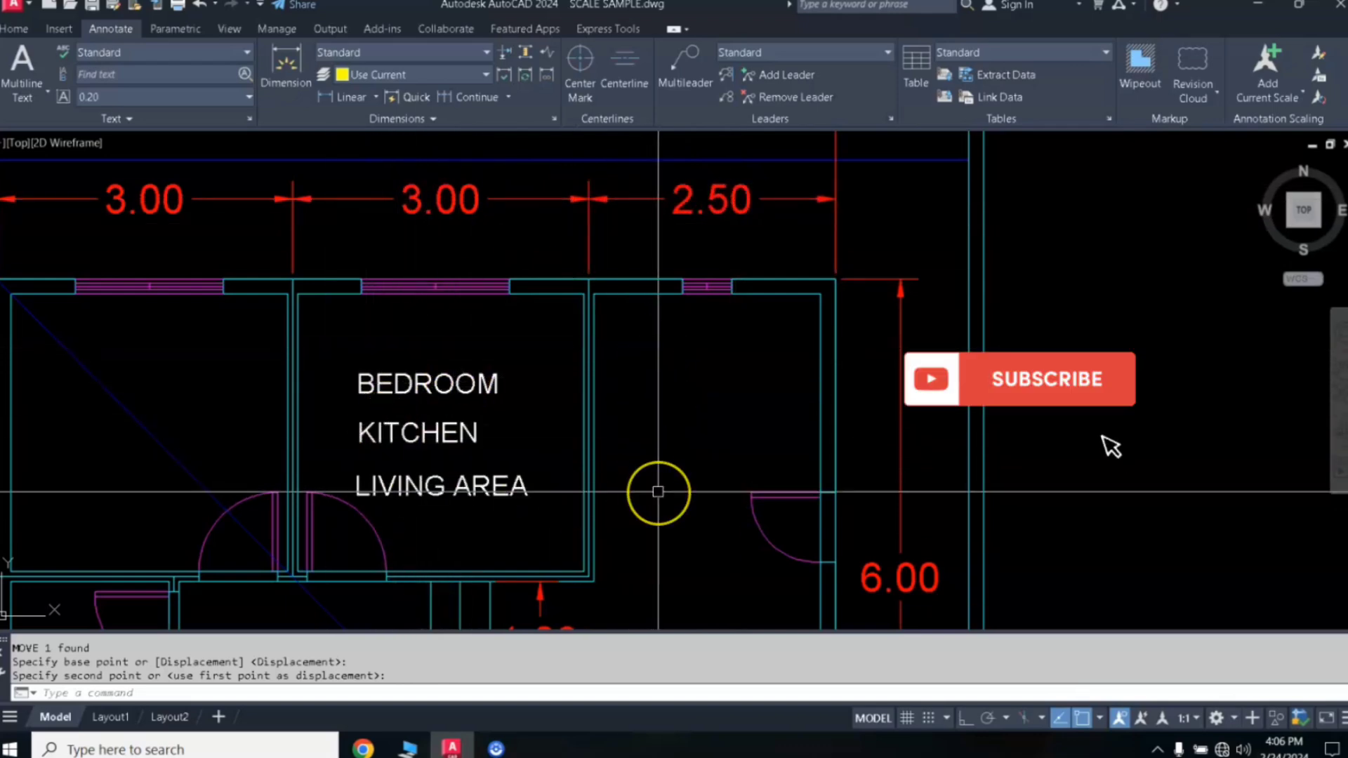
{"action": "type", "text": "M"}
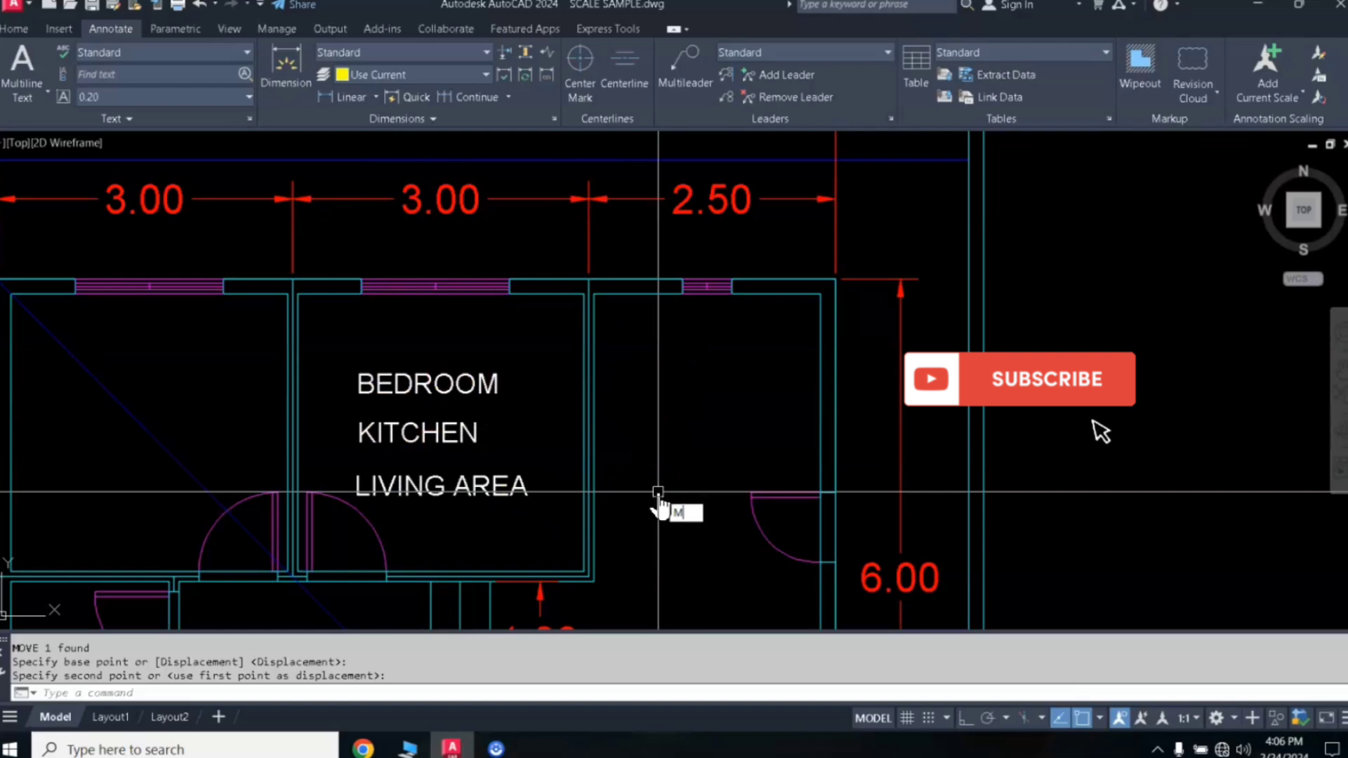
{"action": "type", "text": "TEXT"}
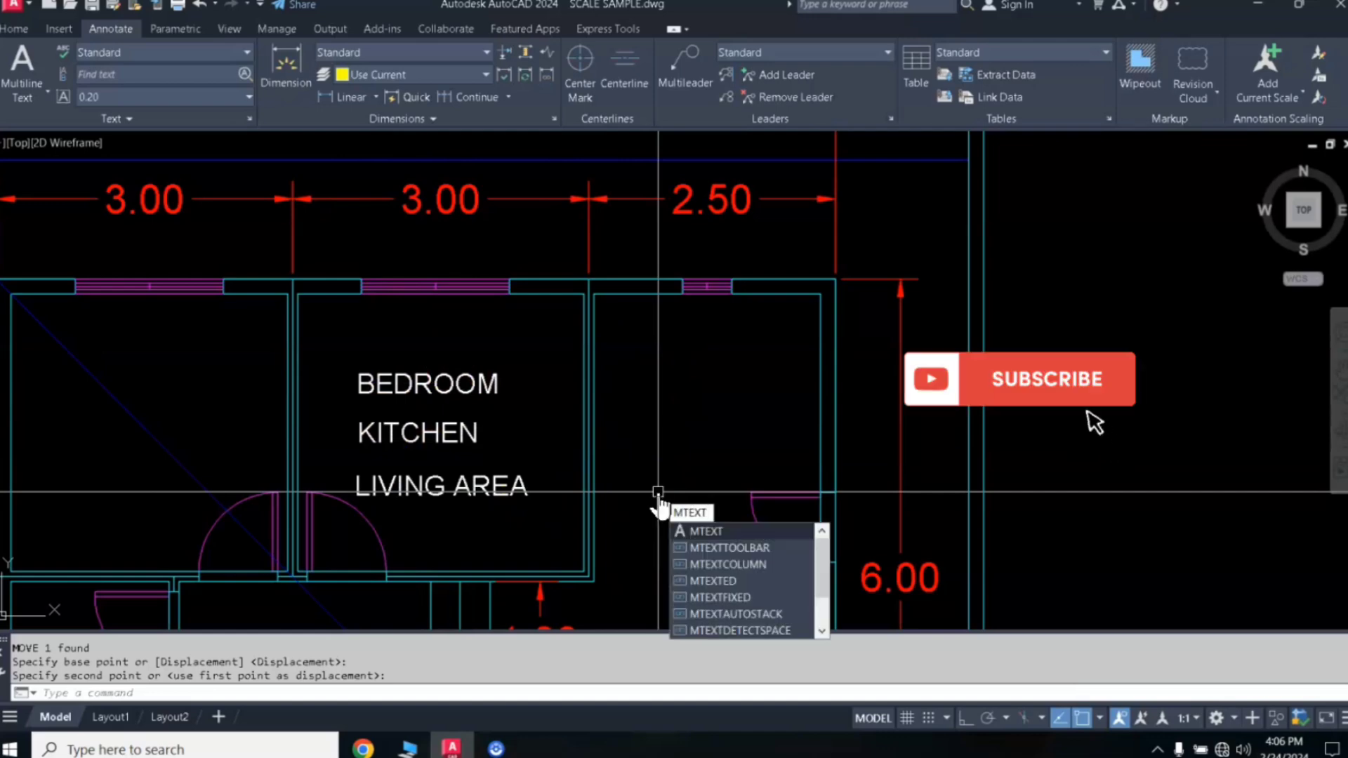
{"action": "key", "text": "Return"}
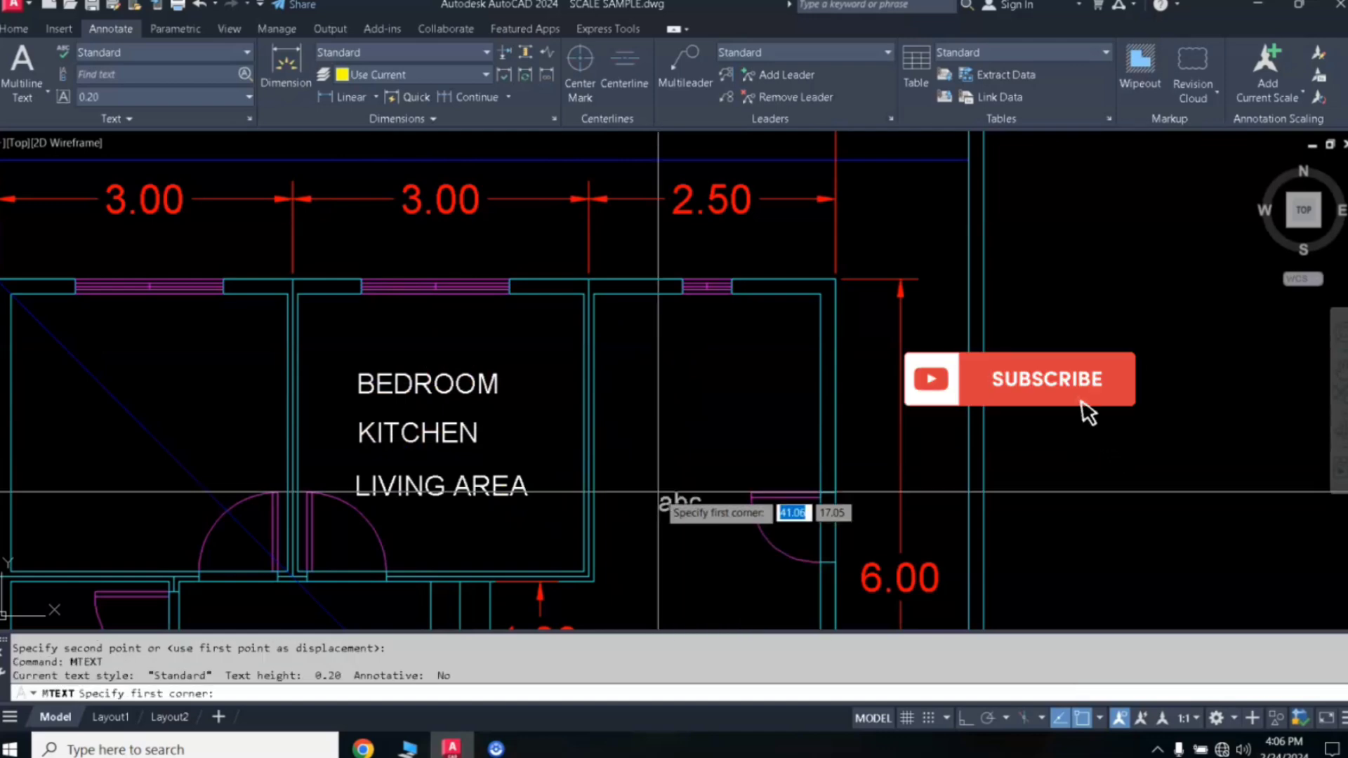
{"action": "left_click", "coordinate": [634, 388]}
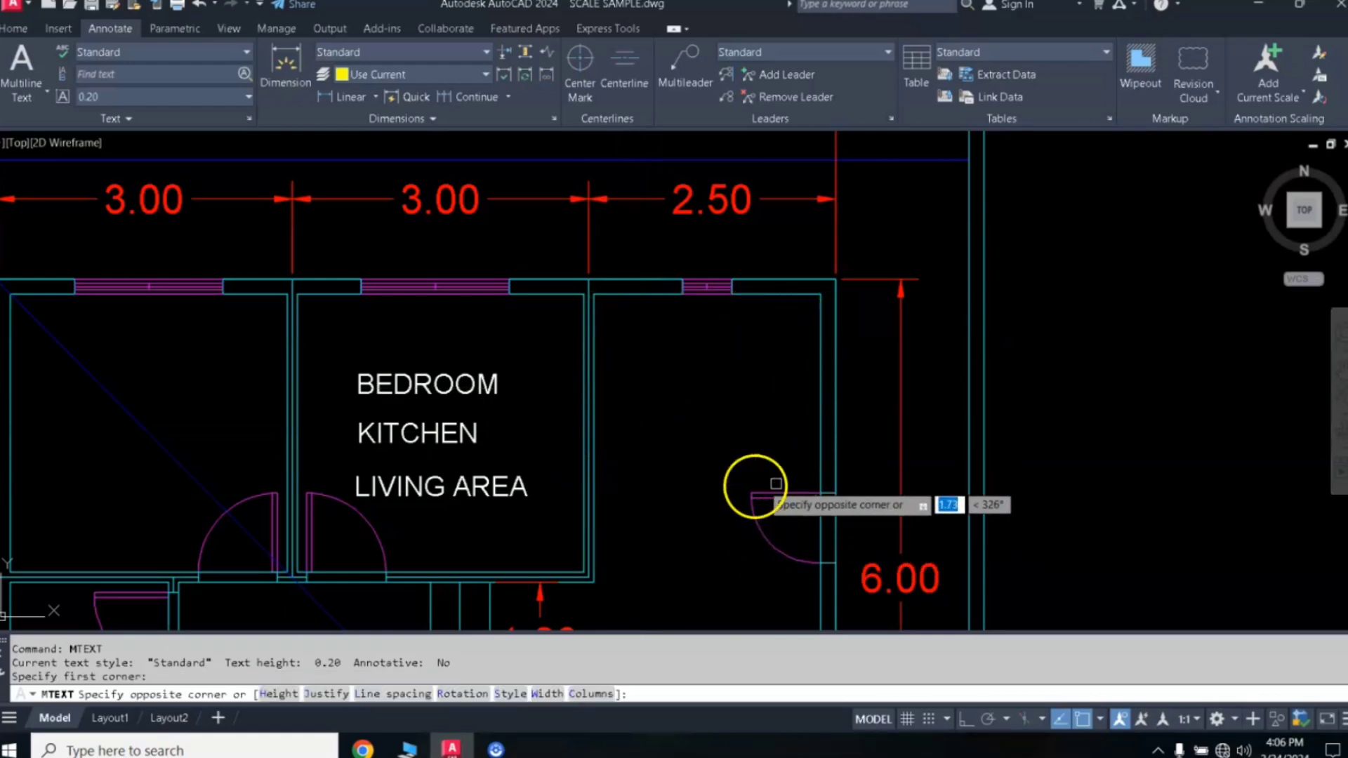
{"action": "left_click", "coordinate": [805, 495]}
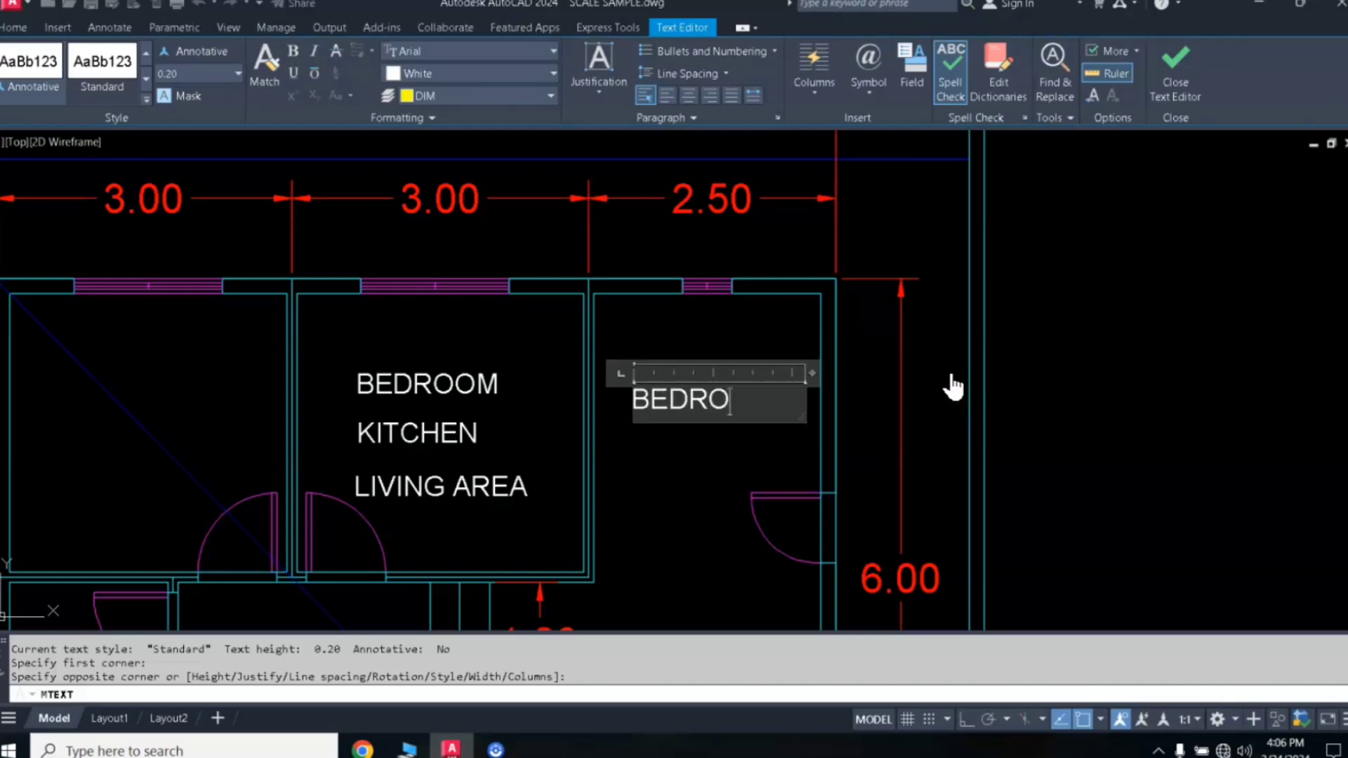
{"action": "key", "text": "Return"}
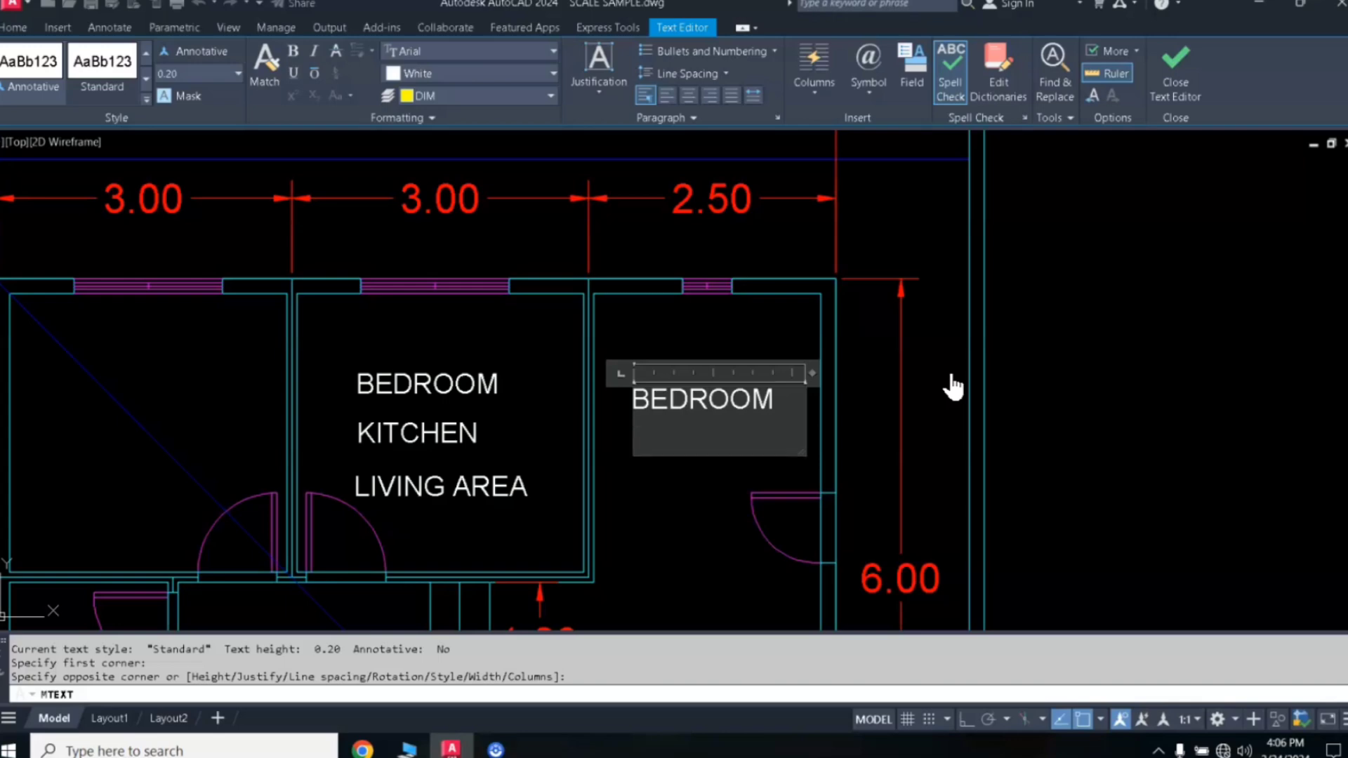
{"action": "type", "text": "KITCH"}
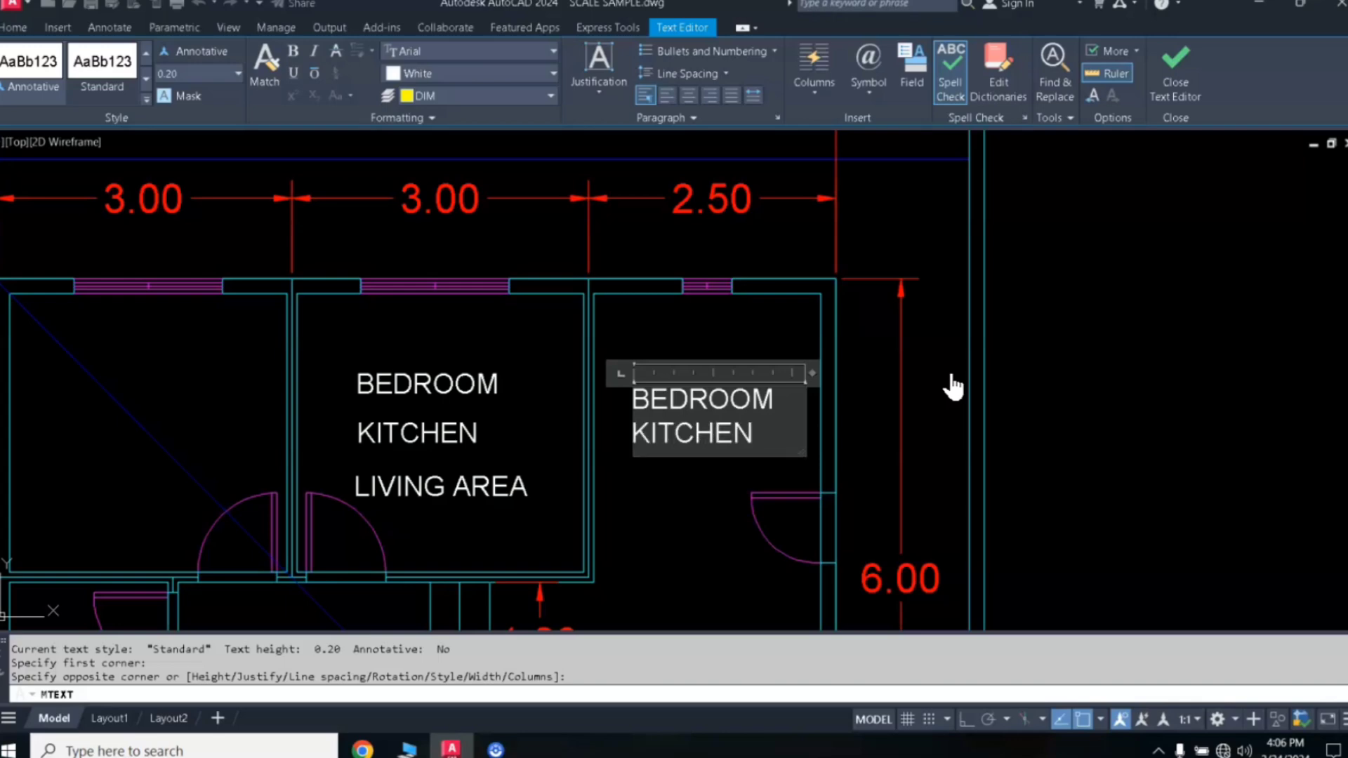
{"action": "type", "text": "EN"}
{"action": "key", "text": "Return"}
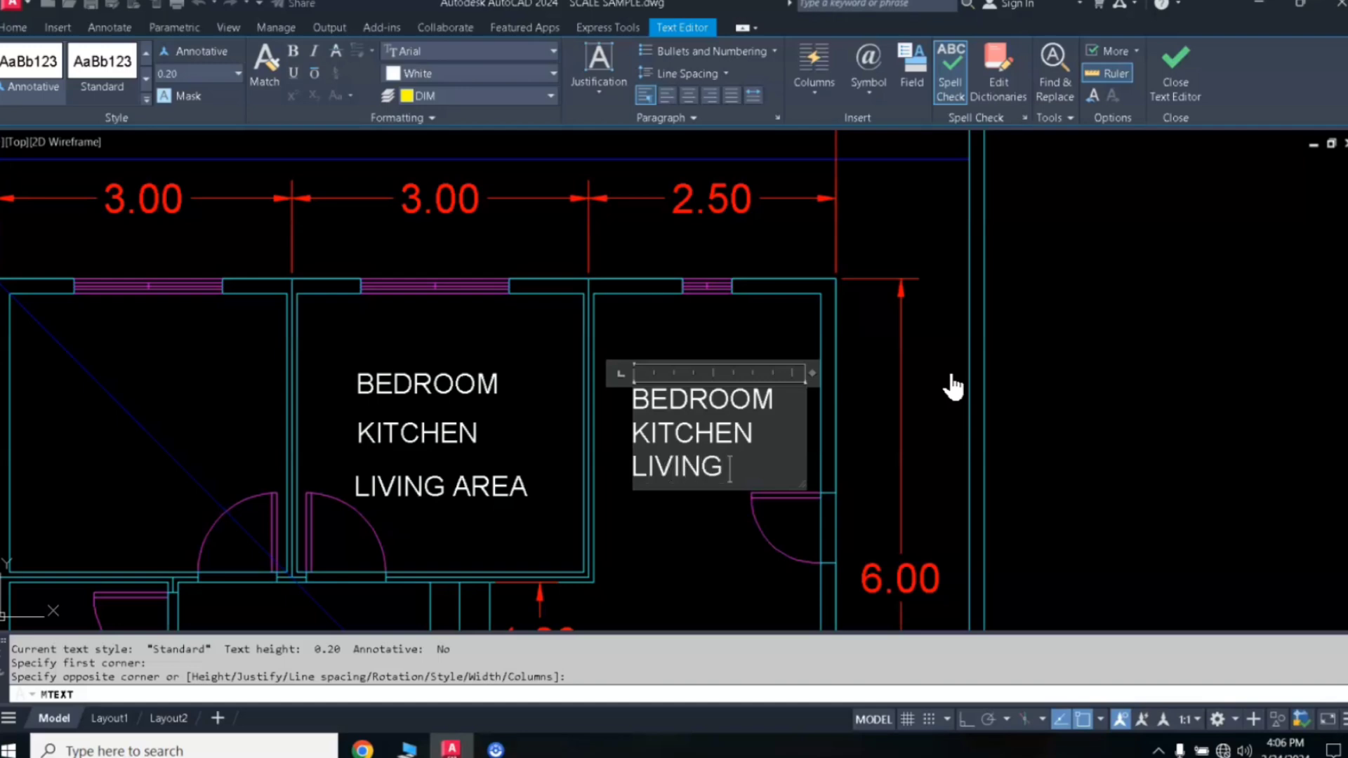
{"action": "type", "text": "LIVING AREA"}
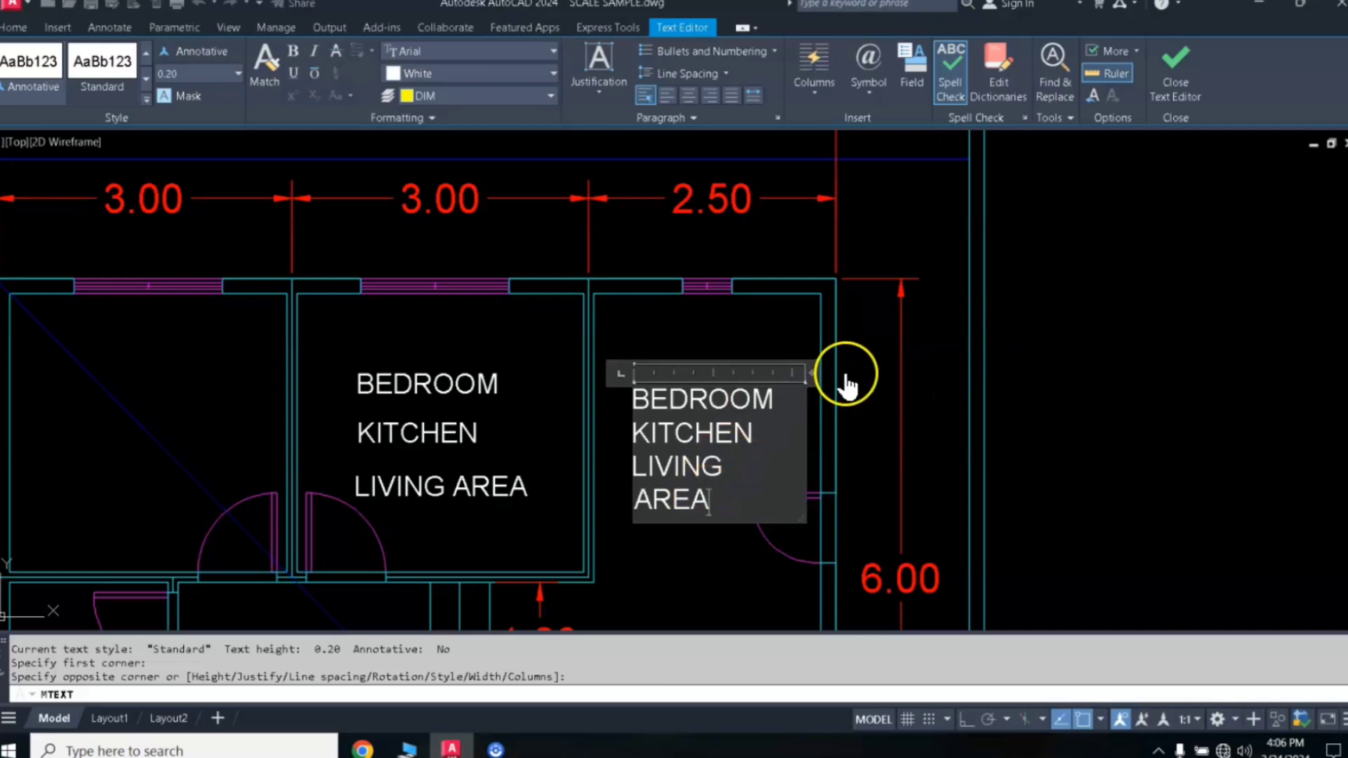
- Widen the multiline text frame so LIVING AREA fits on one line, and finish editing the text
{"action": "mouse_move", "coordinate": [811, 373]}
{"action": "left_mouse_down"}
{"action": "mouse_move", "coordinate": [849, 367]}
{"action": "mouse_move", "coordinate": [836, 372]}
{"action": "left_mouse_up"}
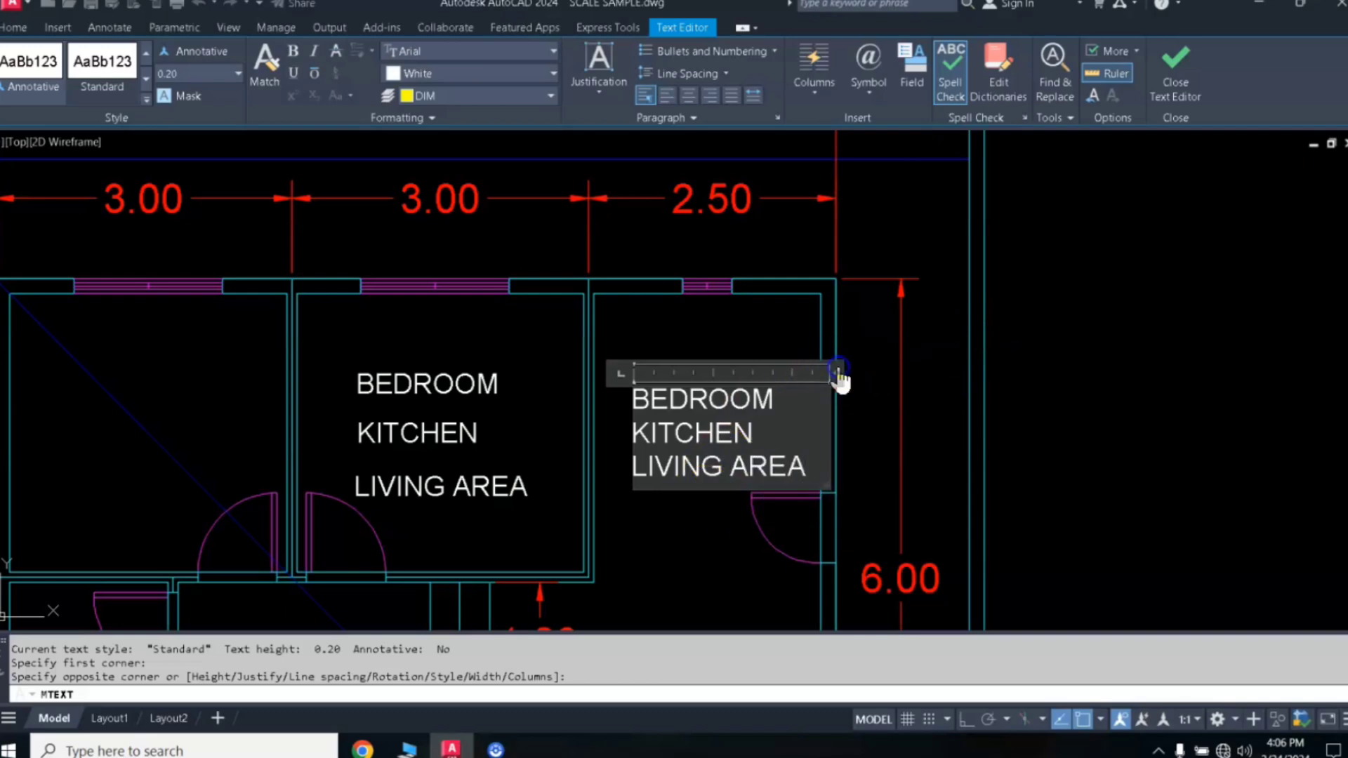
{"action": "left_click", "coordinate": [689, 563]}
{"action": "left_click", "coordinate": [662, 439]}
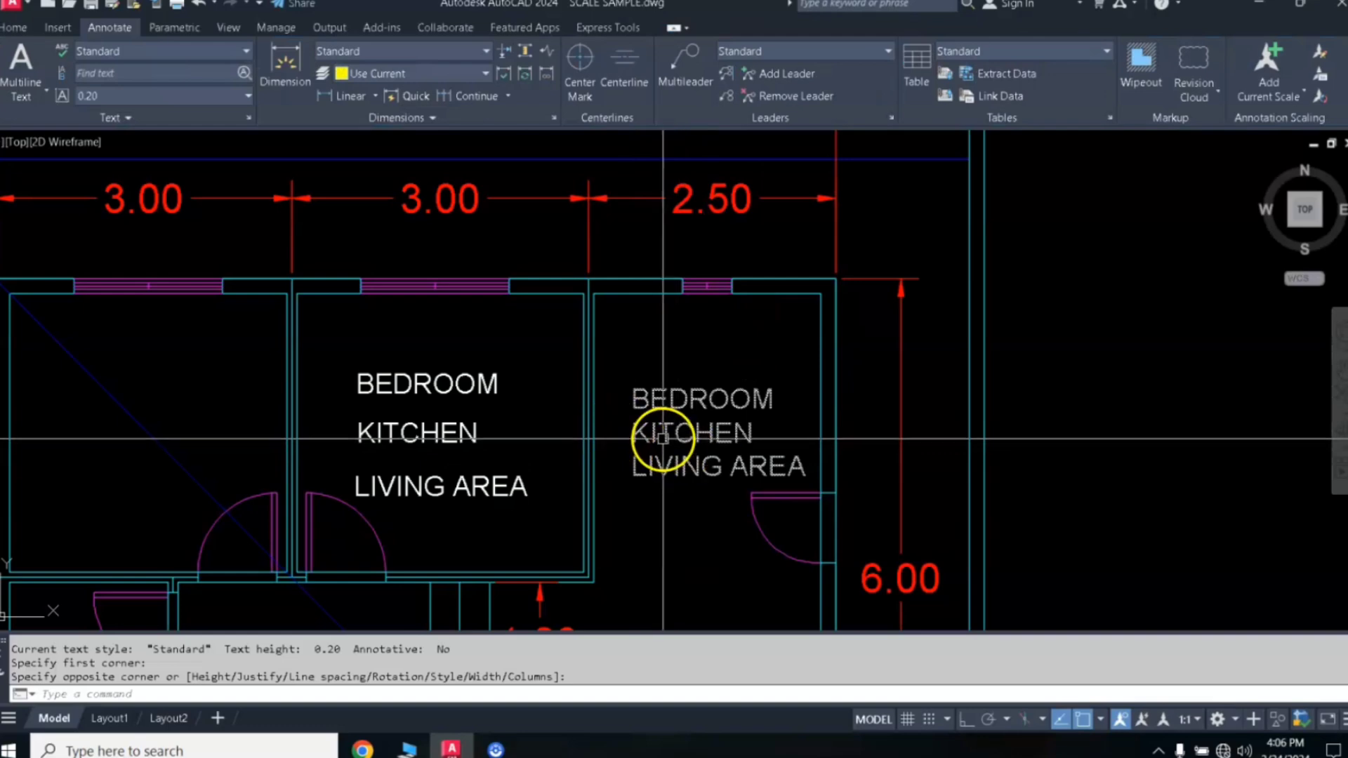
- Move the whole multiline text block slightly up and to the left within the upper-right room
{"action": "middle_click_drag", "start_coordinate": [644, 452], "coordinate": [749, 420]}
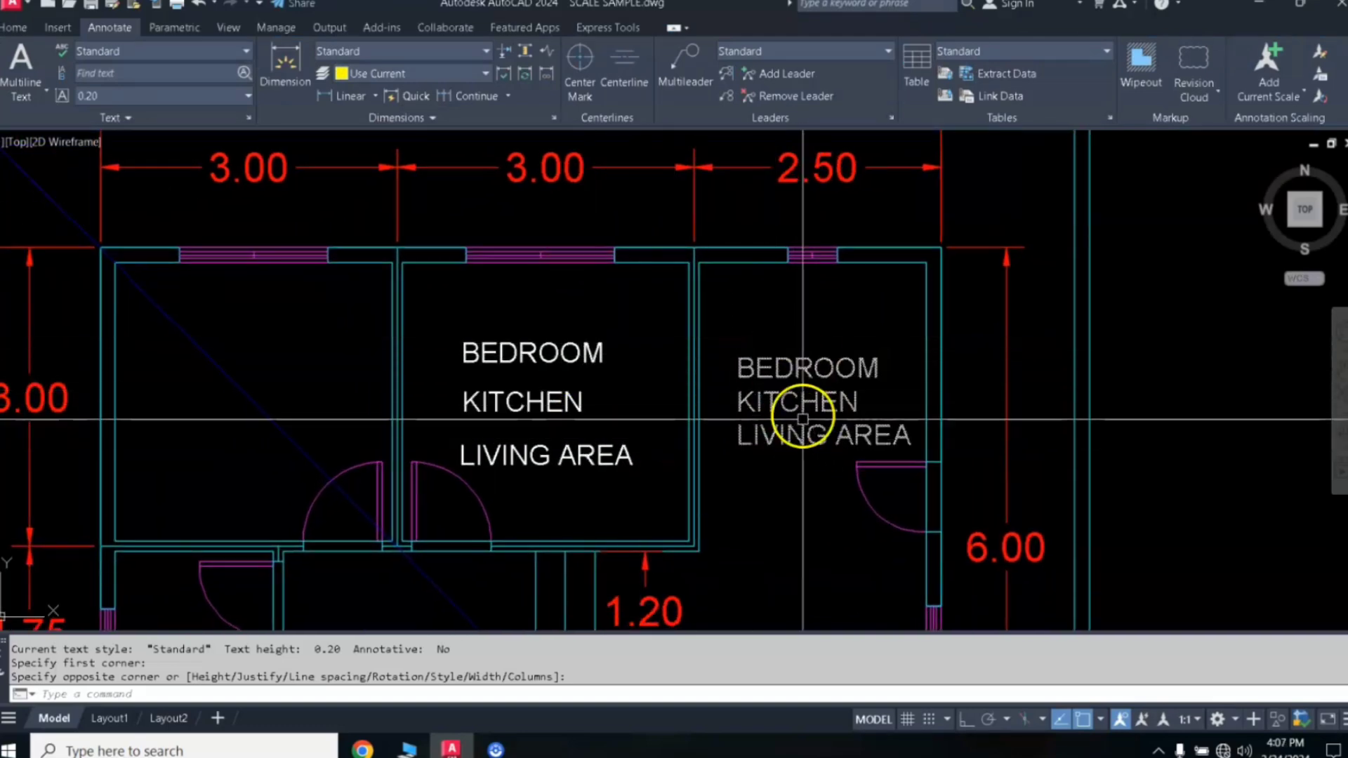
{"action": "key", "text": "Escape"}
{"action": "left_click", "coordinate": [772, 372]}
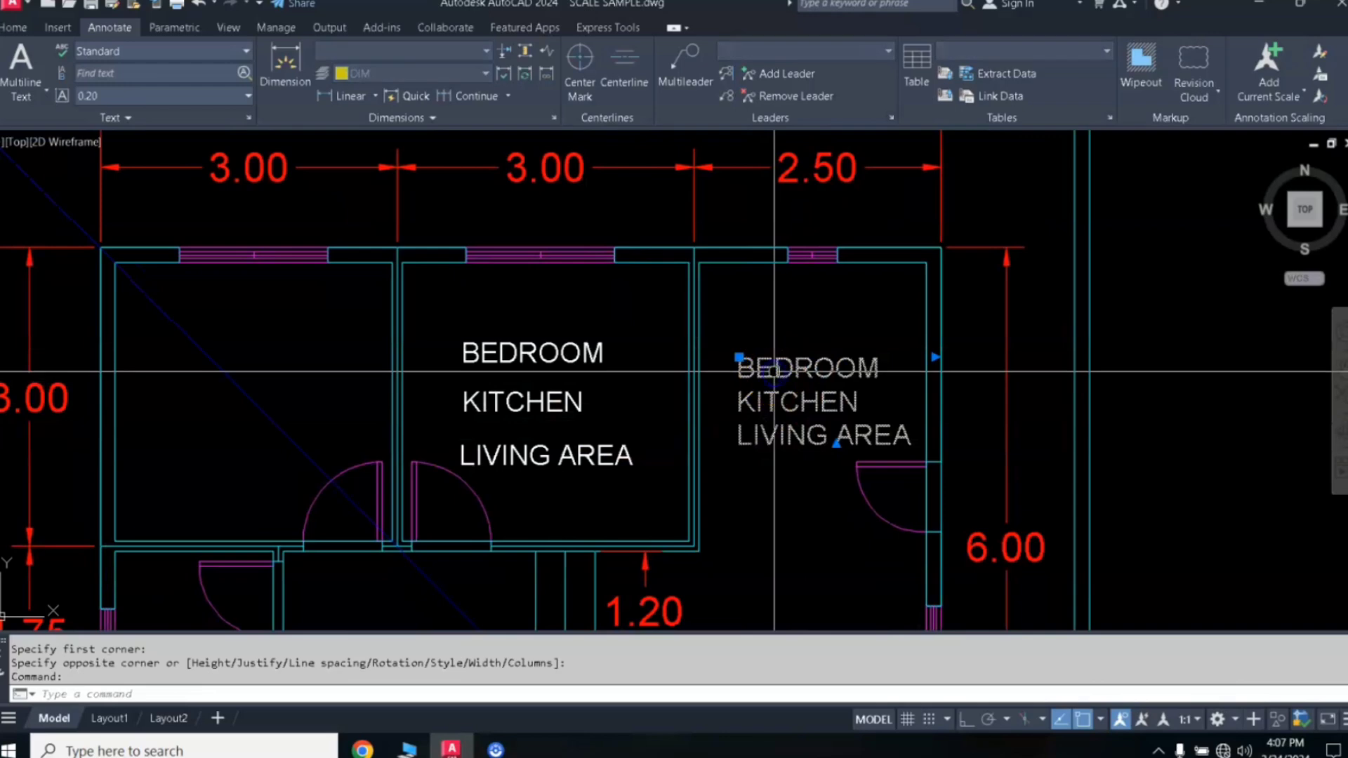
{"action": "type", "text": "M"}
{"action": "key", "text": "Return"}
{"action": "left_click", "coordinate": [804, 371]}
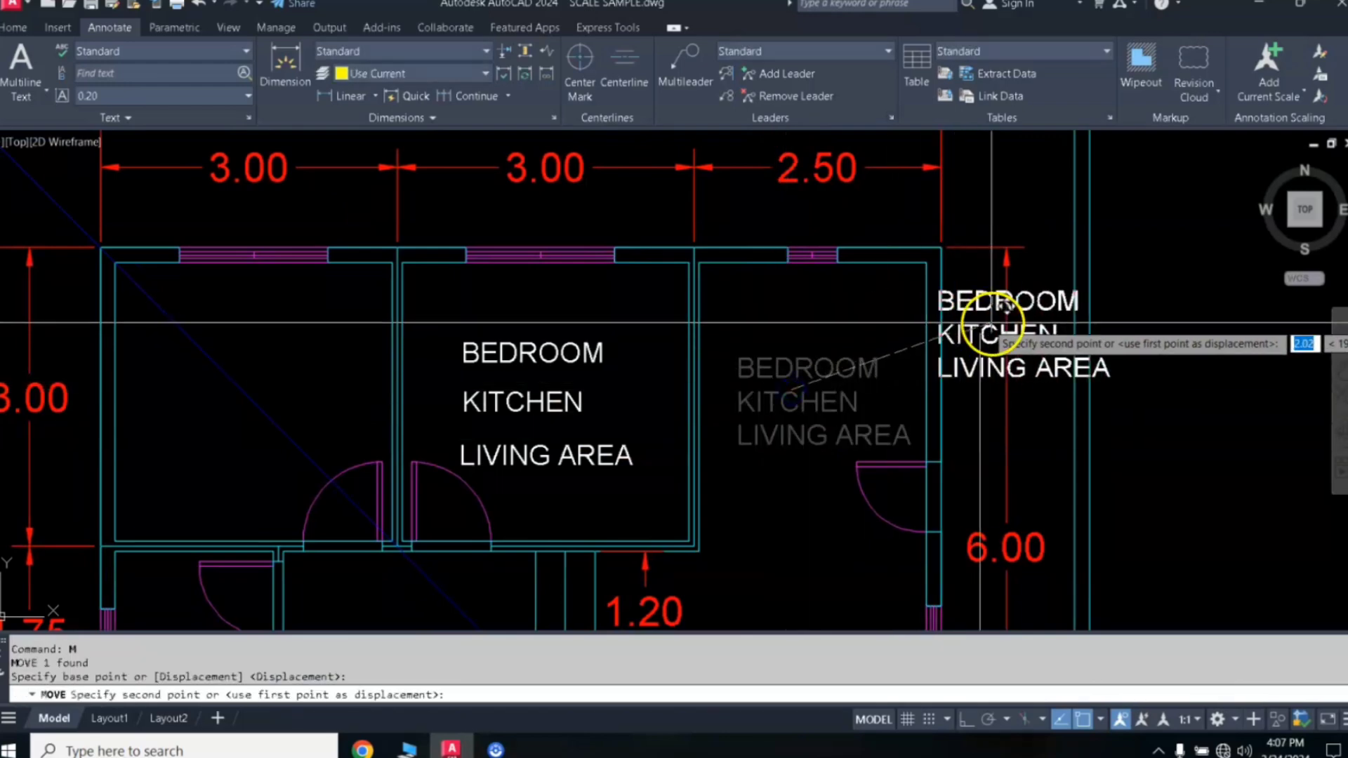
{"action": "left_click", "coordinate": [794, 347]}
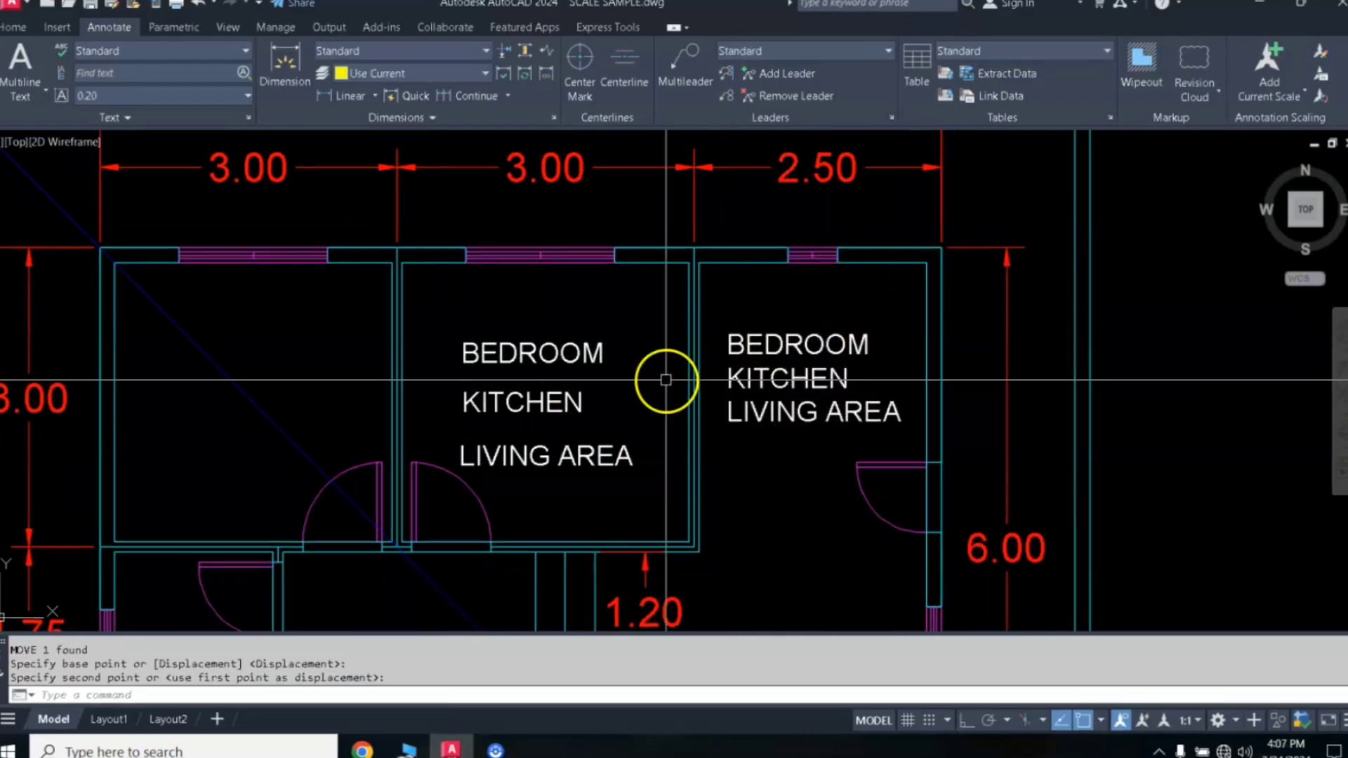
- Move the multiline text block further up and slightly to the right, close to the room's upper wall
{"action": "left_click", "coordinate": [791, 351]}
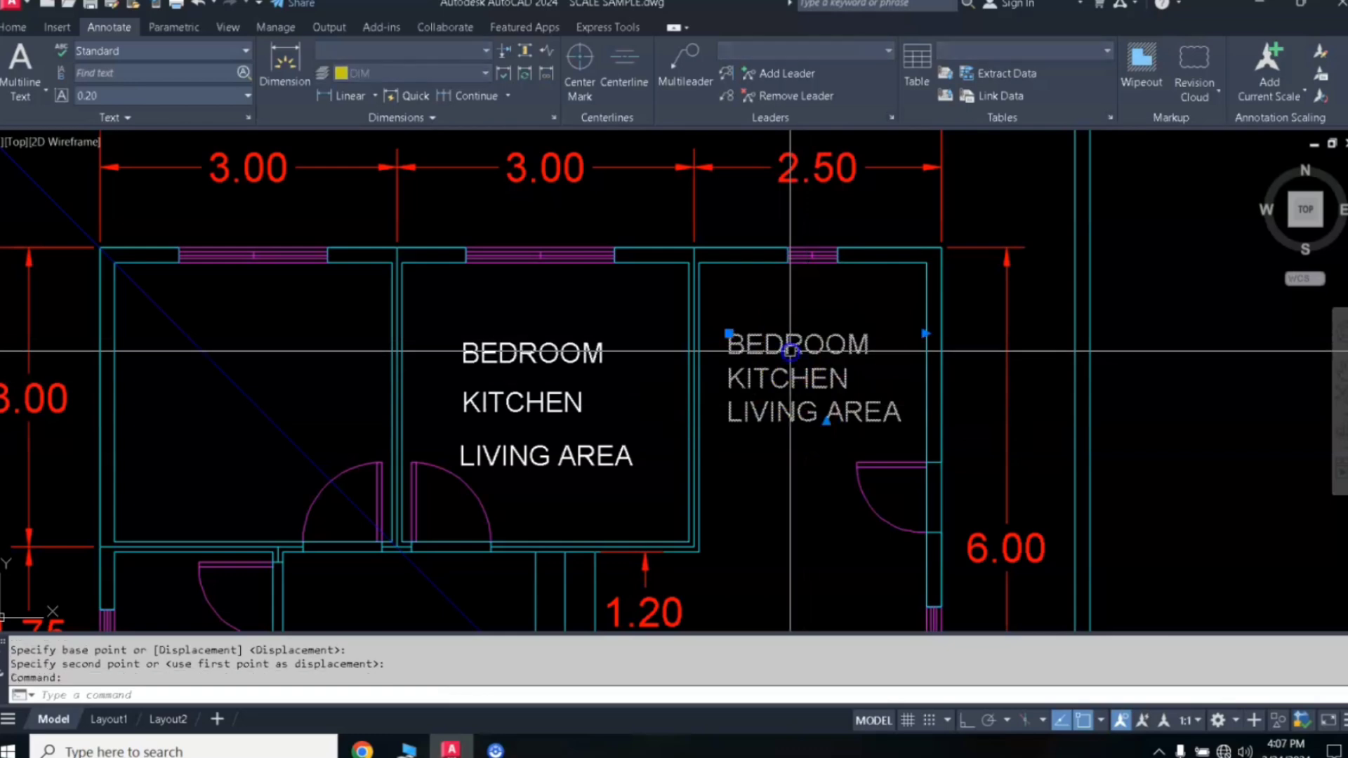
{"action": "type", "text": "M"}
{"action": "key", "text": "Return"}
{"action": "left_click", "coordinate": [794, 365]}
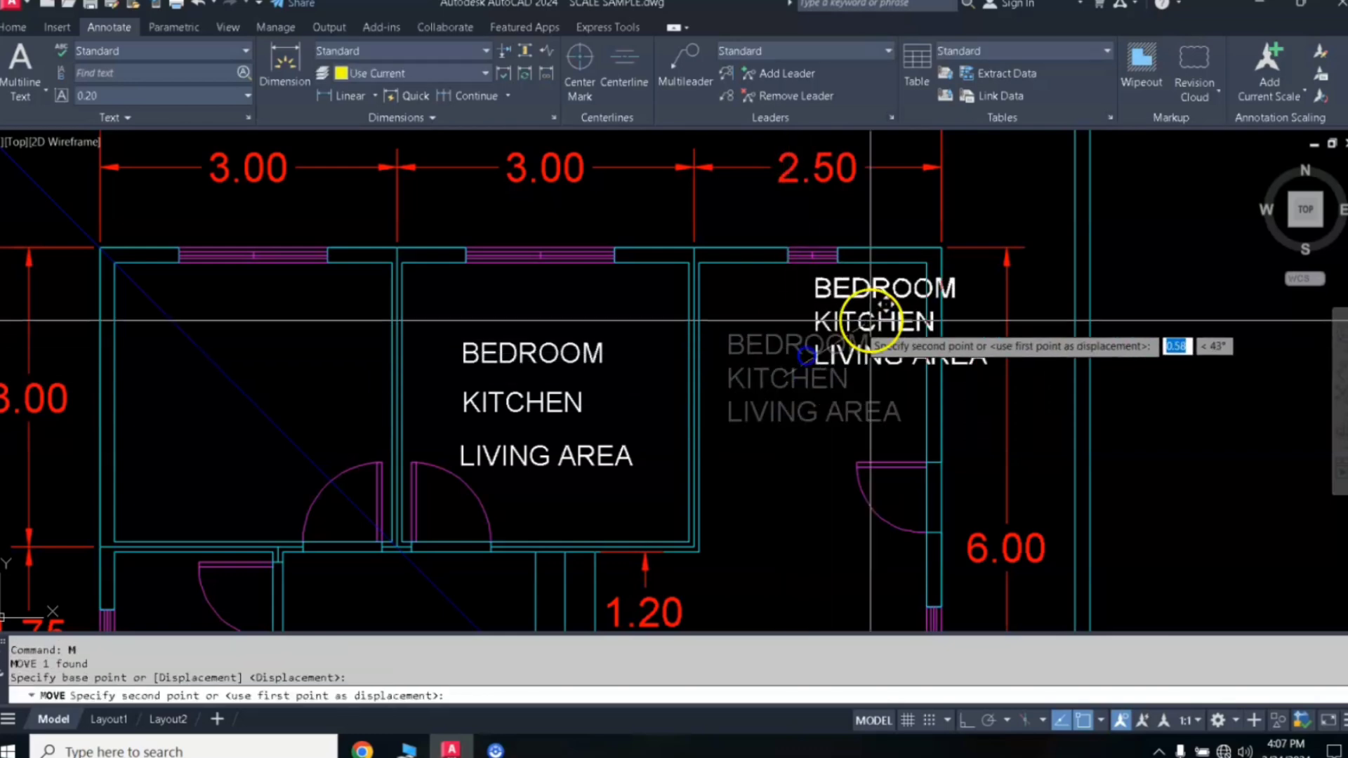
{"action": "left_click", "coordinate": [817, 317]}
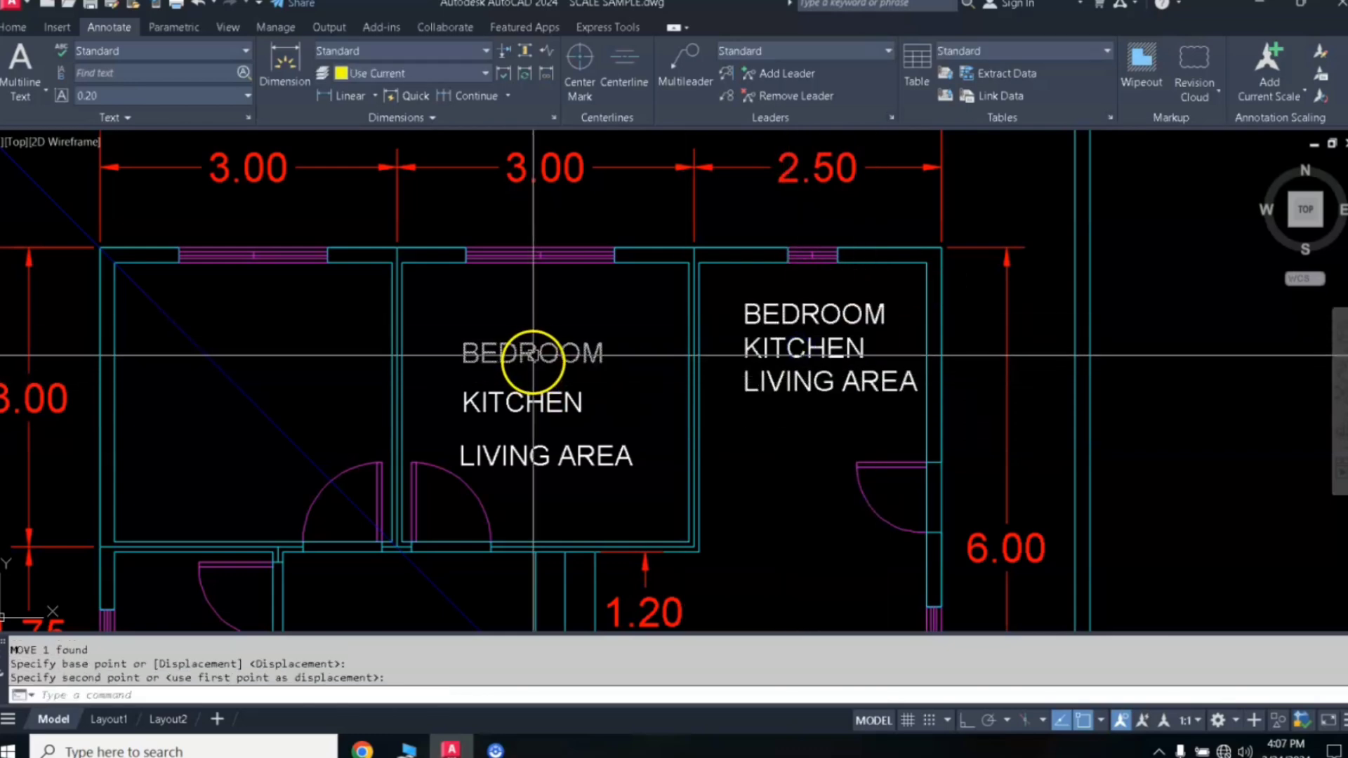
- Move only the single-line BEDROOM label upward in the middle room, away from the KITCHEN label
{"action": "left_click", "coordinate": [533, 358]}
{"action": "type", "text": "M"}
{"action": "key", "text": "Return"}
{"action": "left_click", "coordinate": [548, 351]}
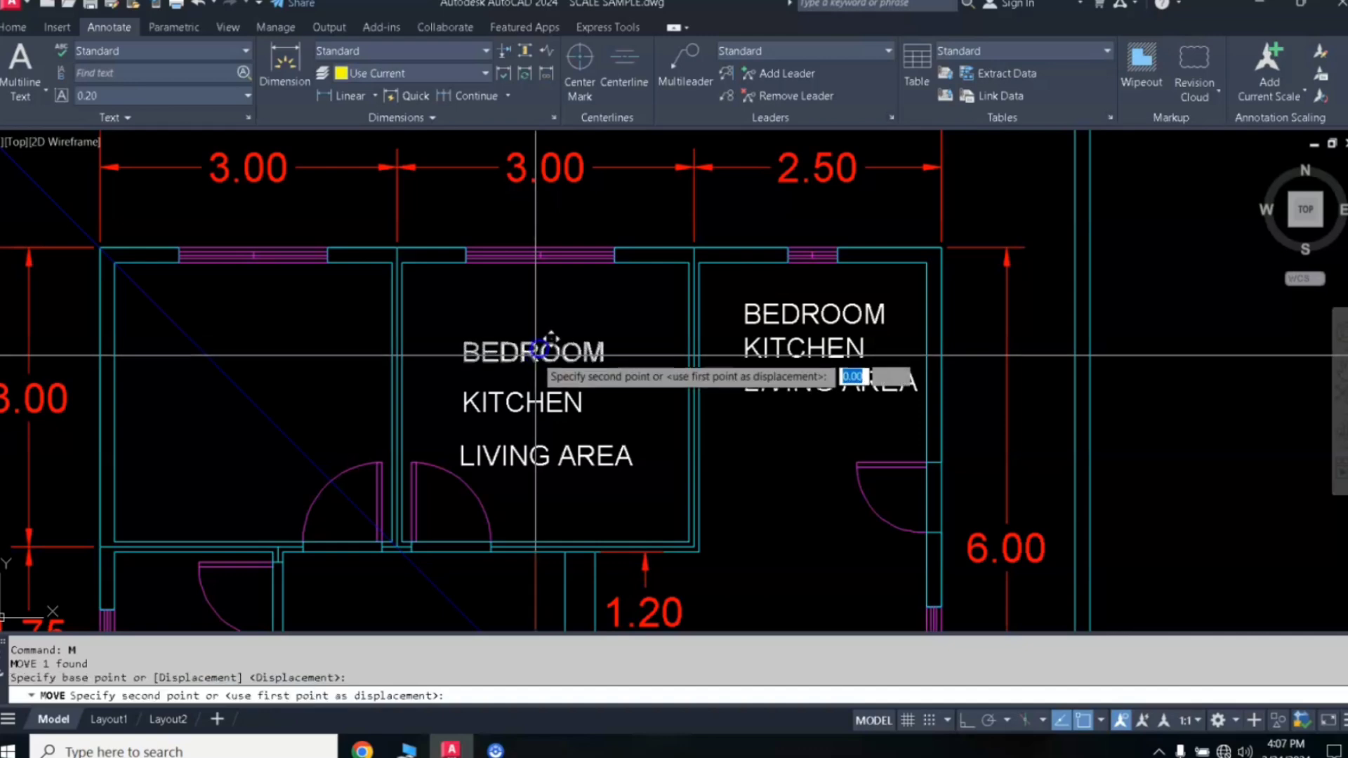
{"action": "left_click", "coordinate": [548, 317]}
- Move the multiline text block down and slightly to the left in the upper-right room
{"action": "left_click", "coordinate": [815, 316]}
{"action": "type", "text": "M"}
{"action": "key", "text": "Return"}
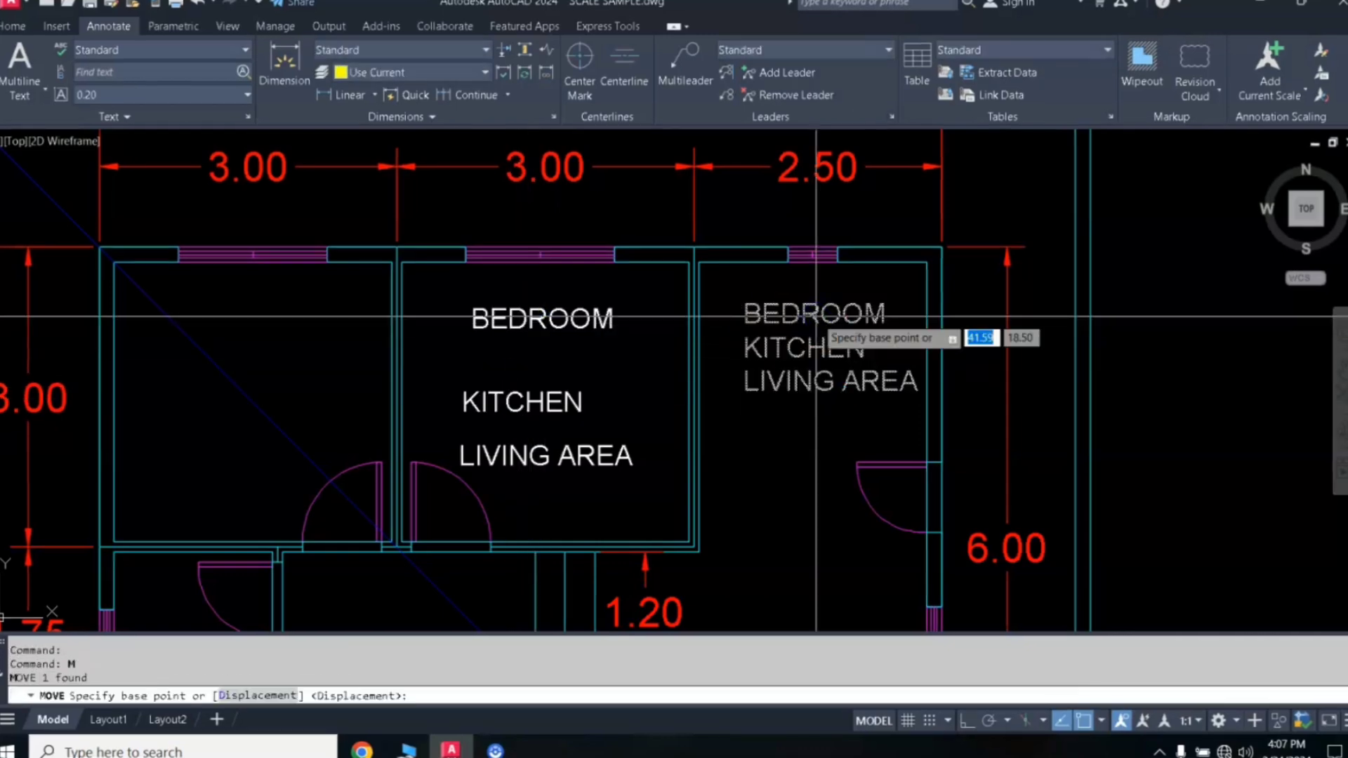
{"action": "left_click", "coordinate": [836, 310]}
{"action": "left_click", "coordinate": [823, 337]}
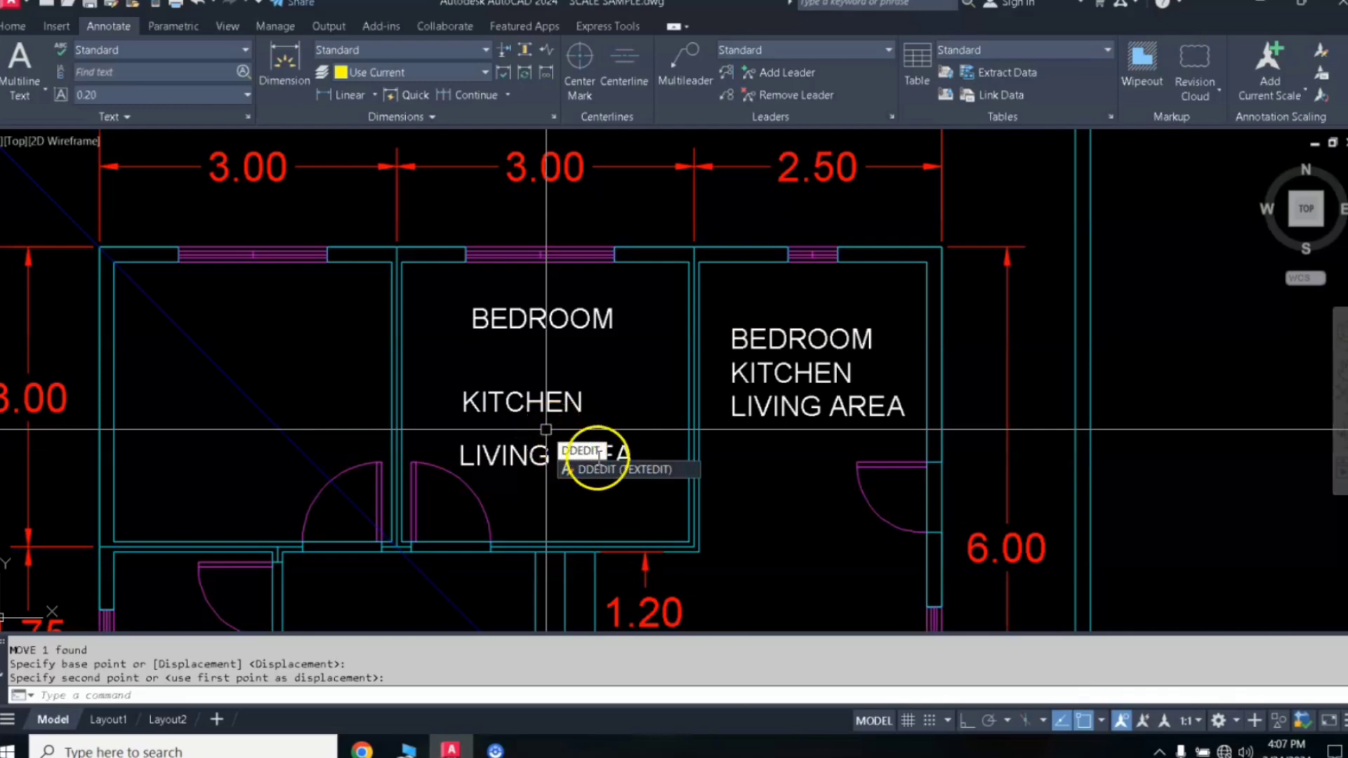
- Change the single-line BEDROOM label in the middle room to FLOOR PLAN with DDEDIT
{"action": "left_click", "coordinate": [652, 476]}
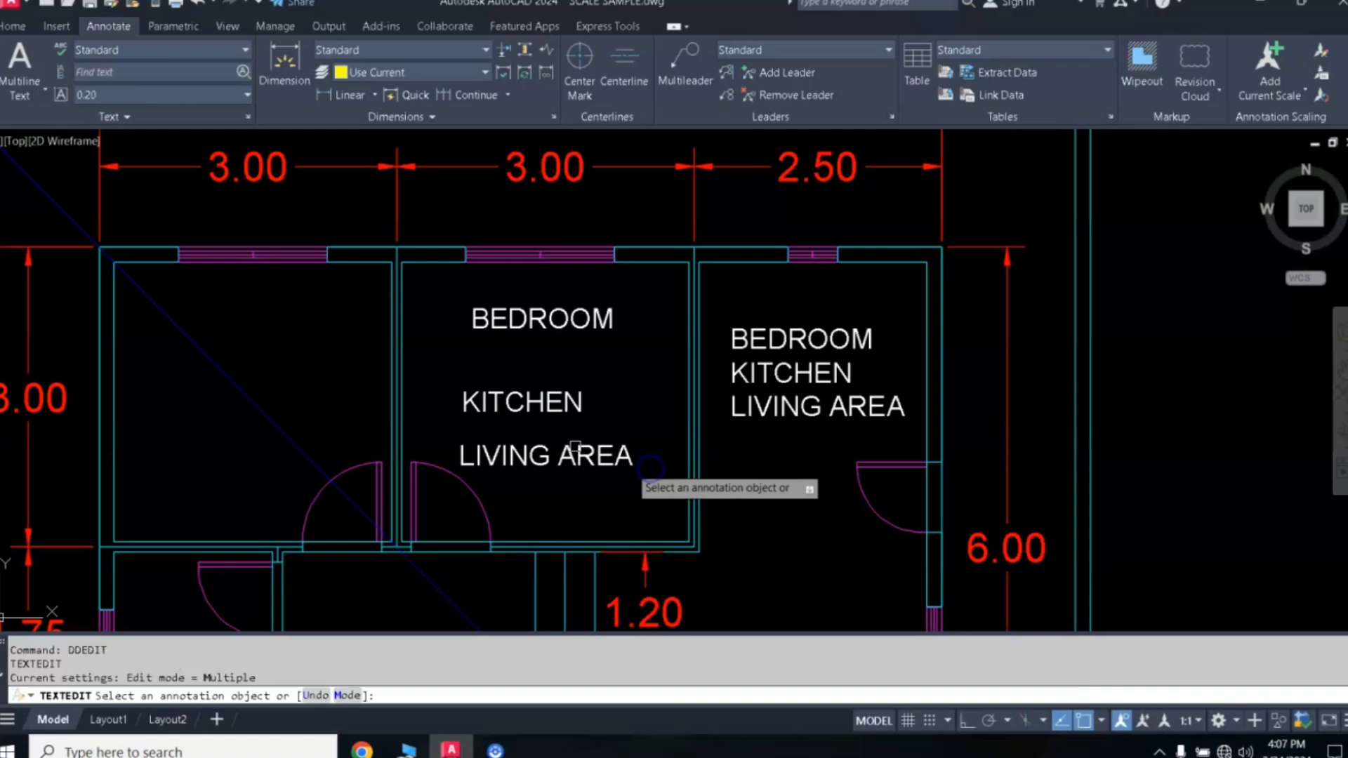
{"action": "left_click", "coordinate": [508, 321]}
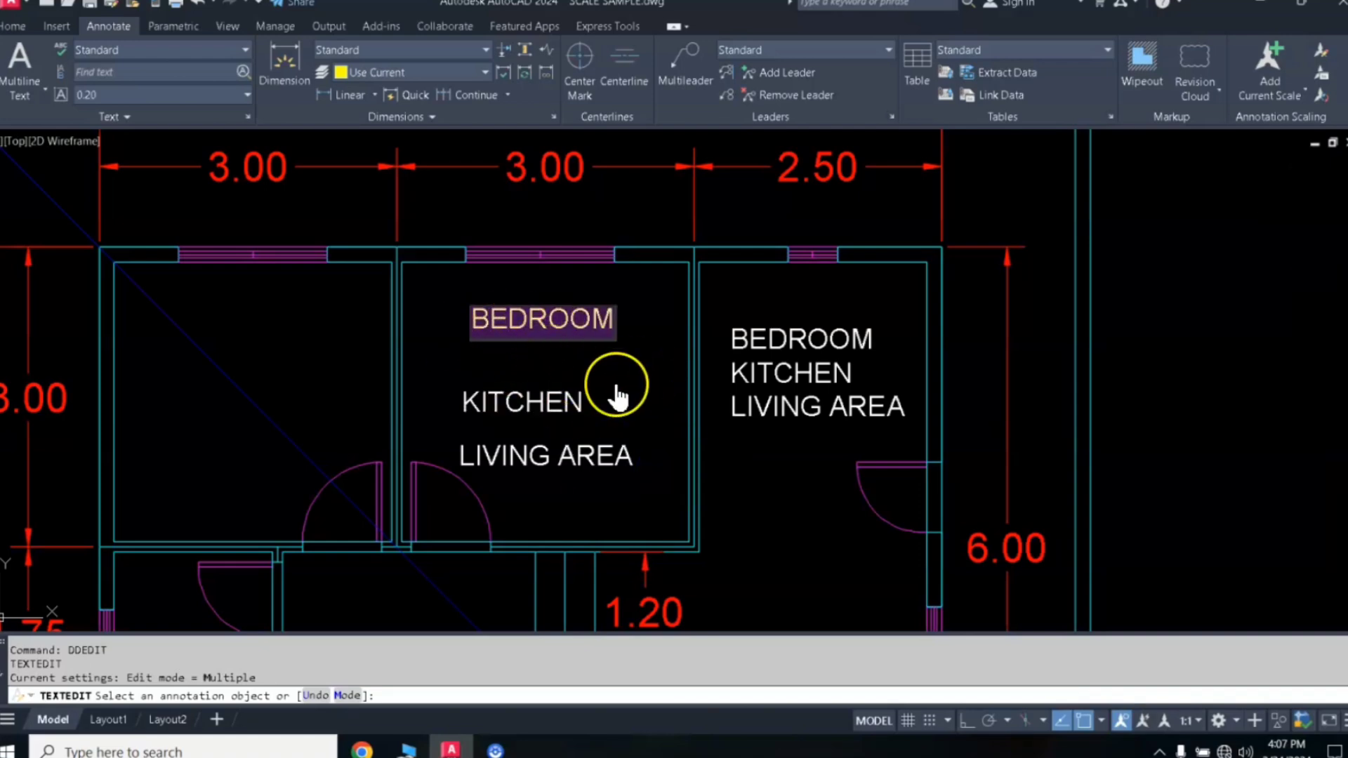
{"action": "type", "text": "FL"}
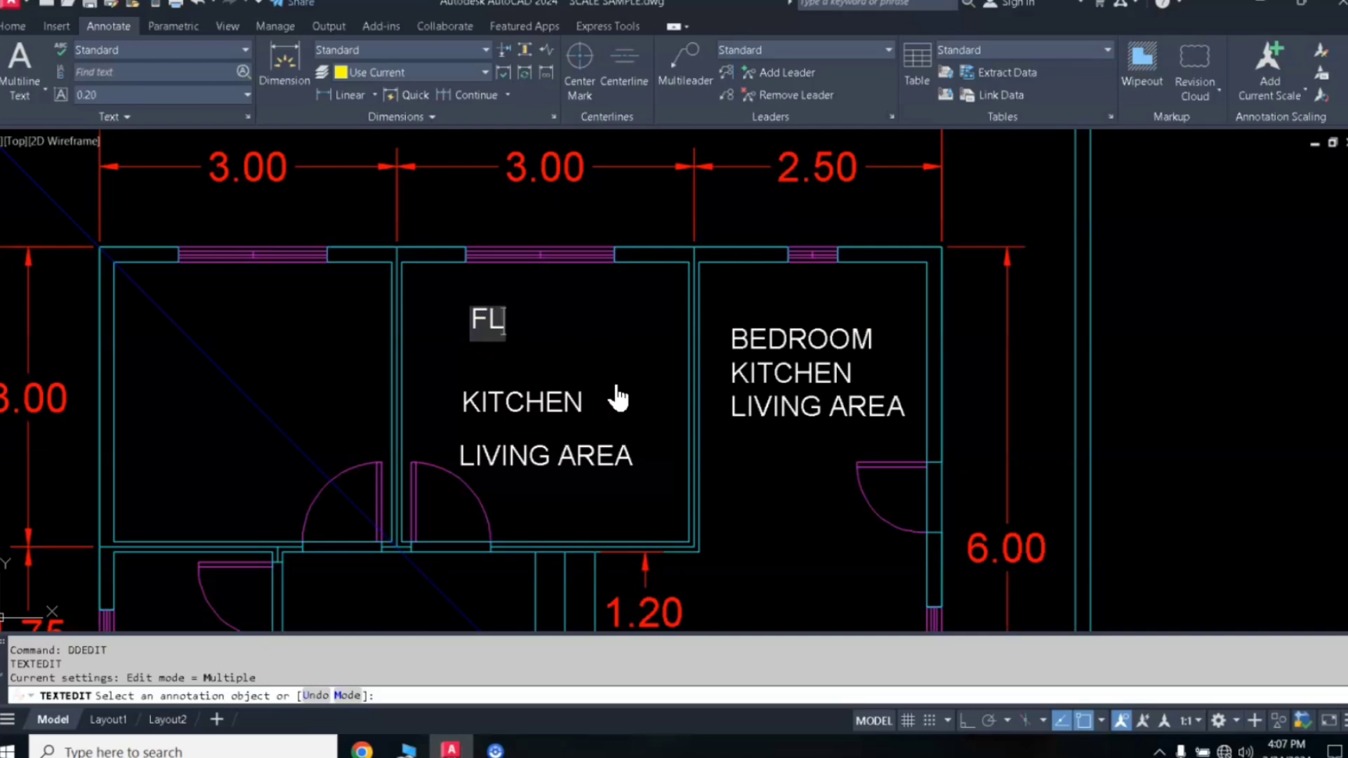
{"action": "type", "text": "OOR P"}
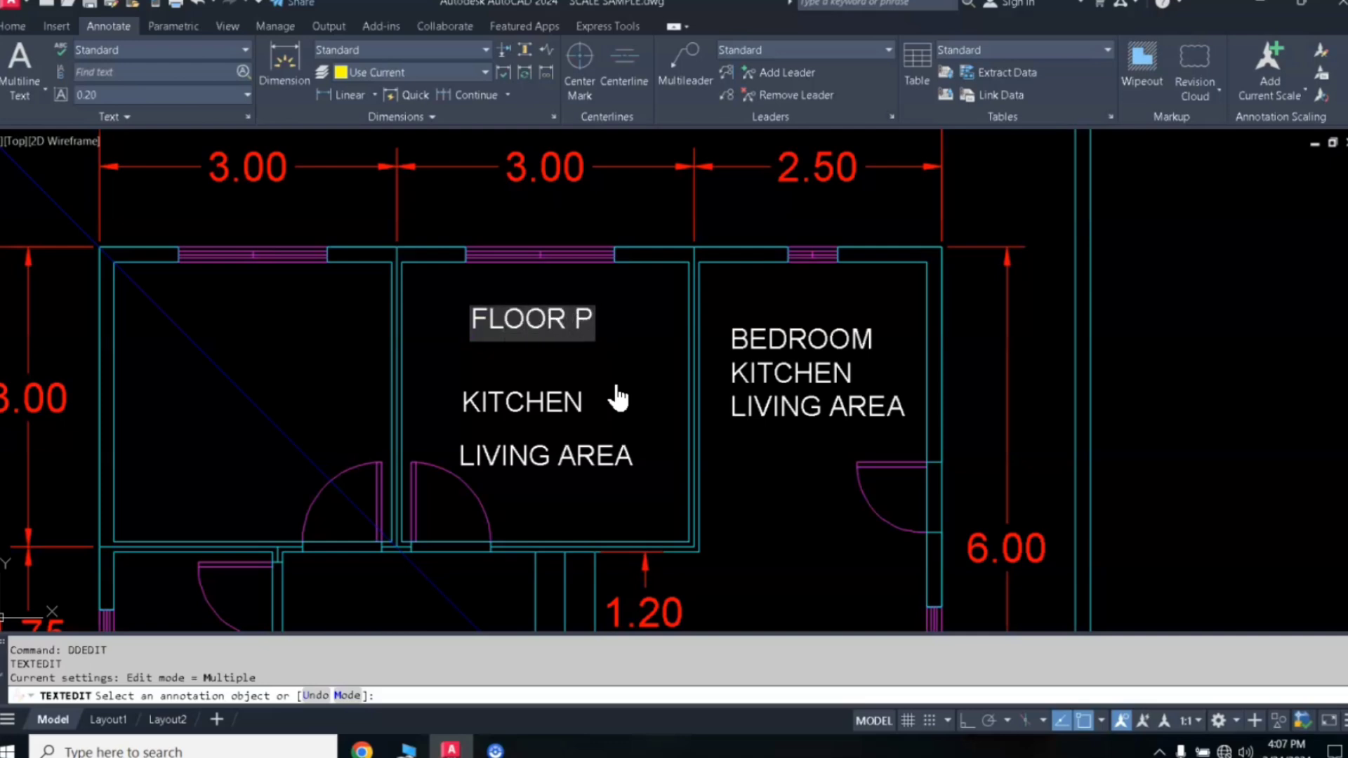
{"action": "type", "text": "LAN"}
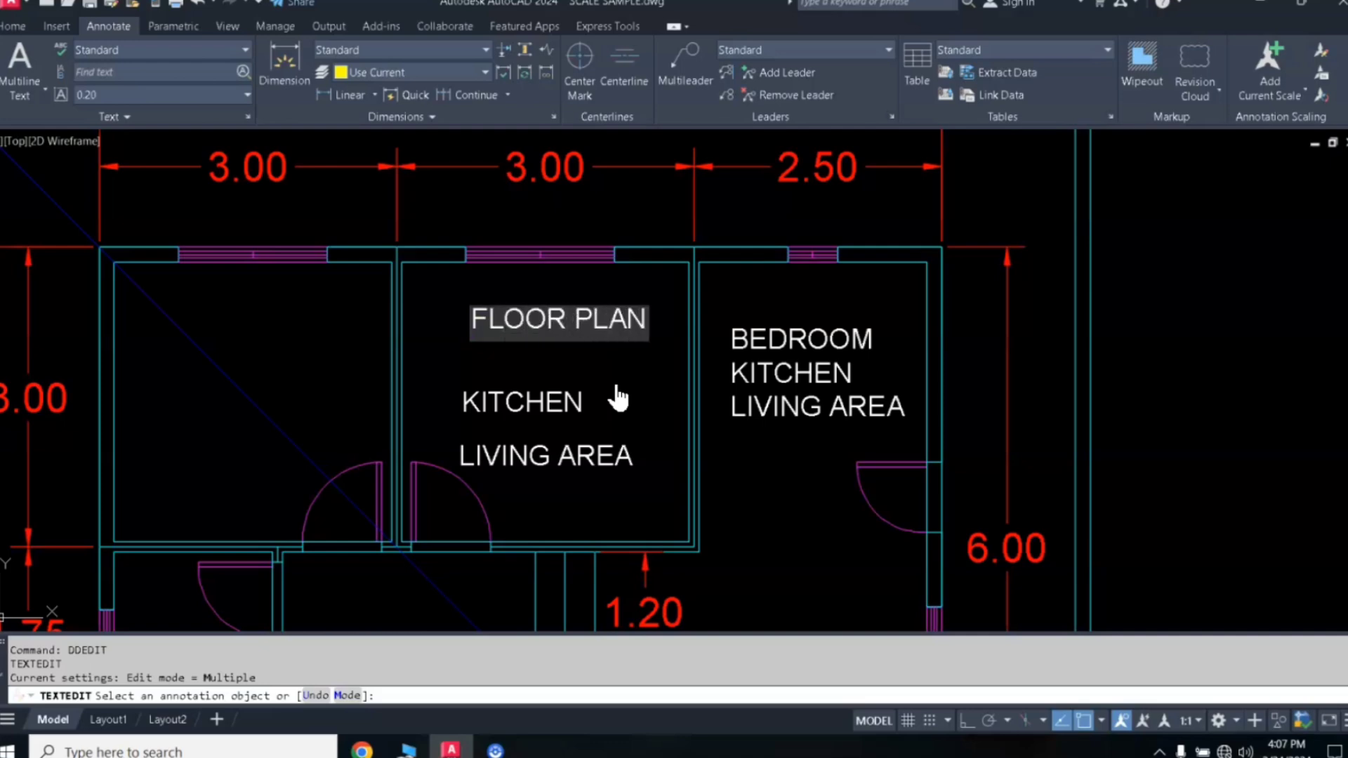
{"action": "left_click", "coordinate": [654, 379]}
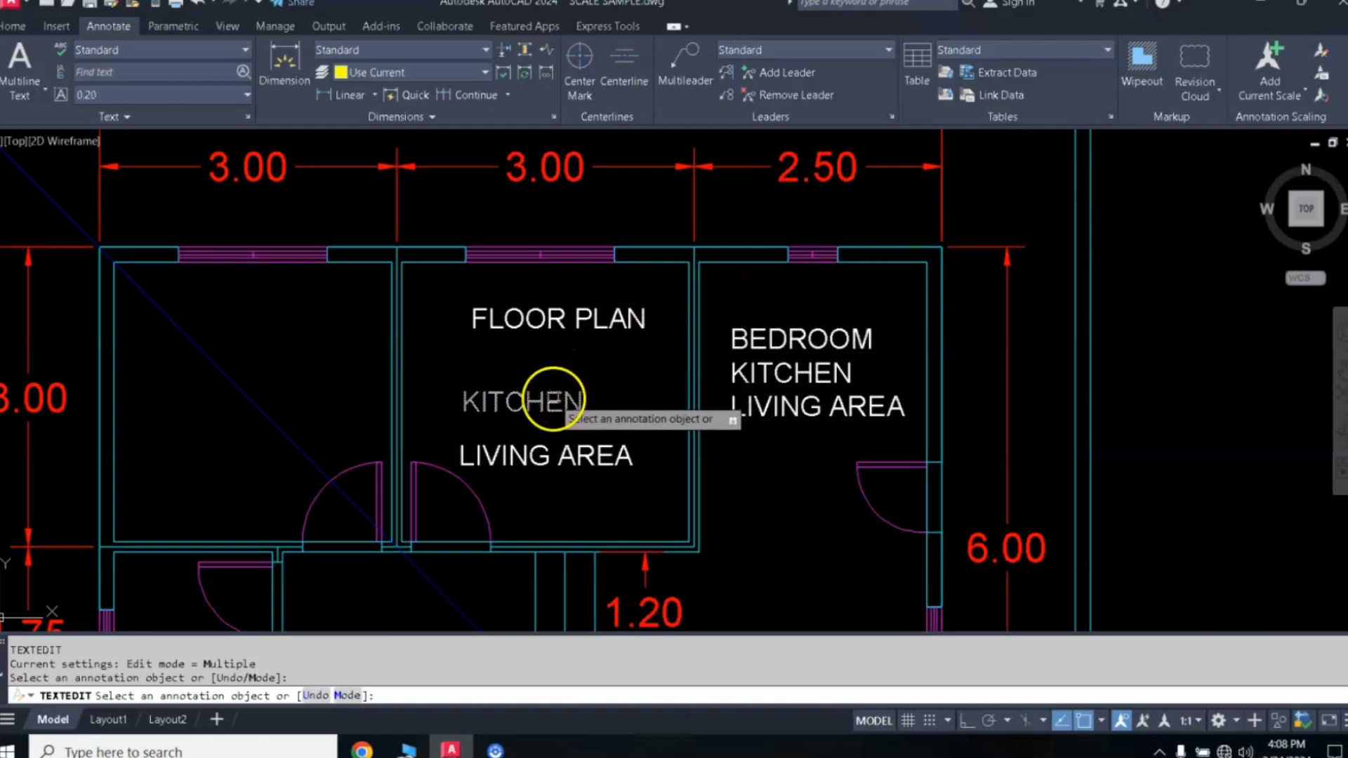
- Change the single-line KITCHEN label in the middle room to ELEVATION
{"action": "left_click", "coordinate": [553, 400]}
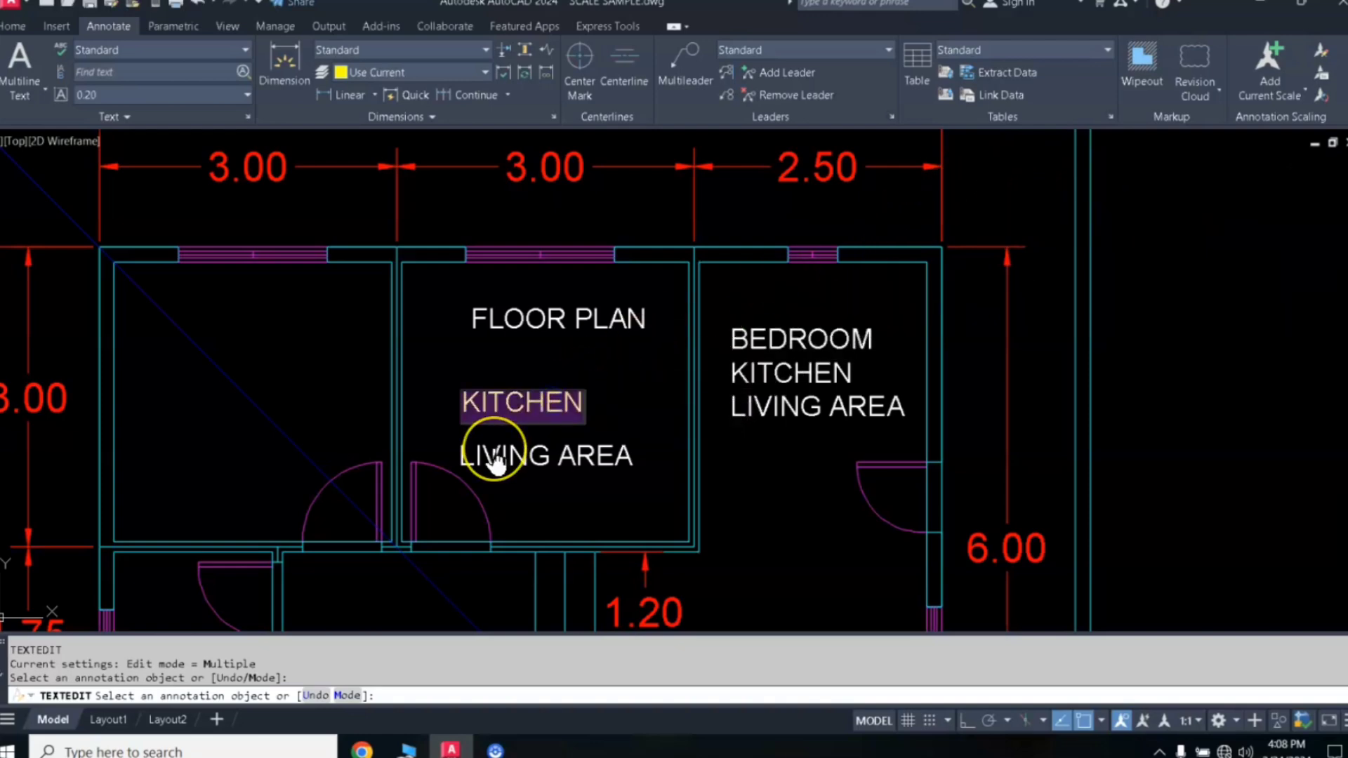
{"action": "type", "text": "ELE"}
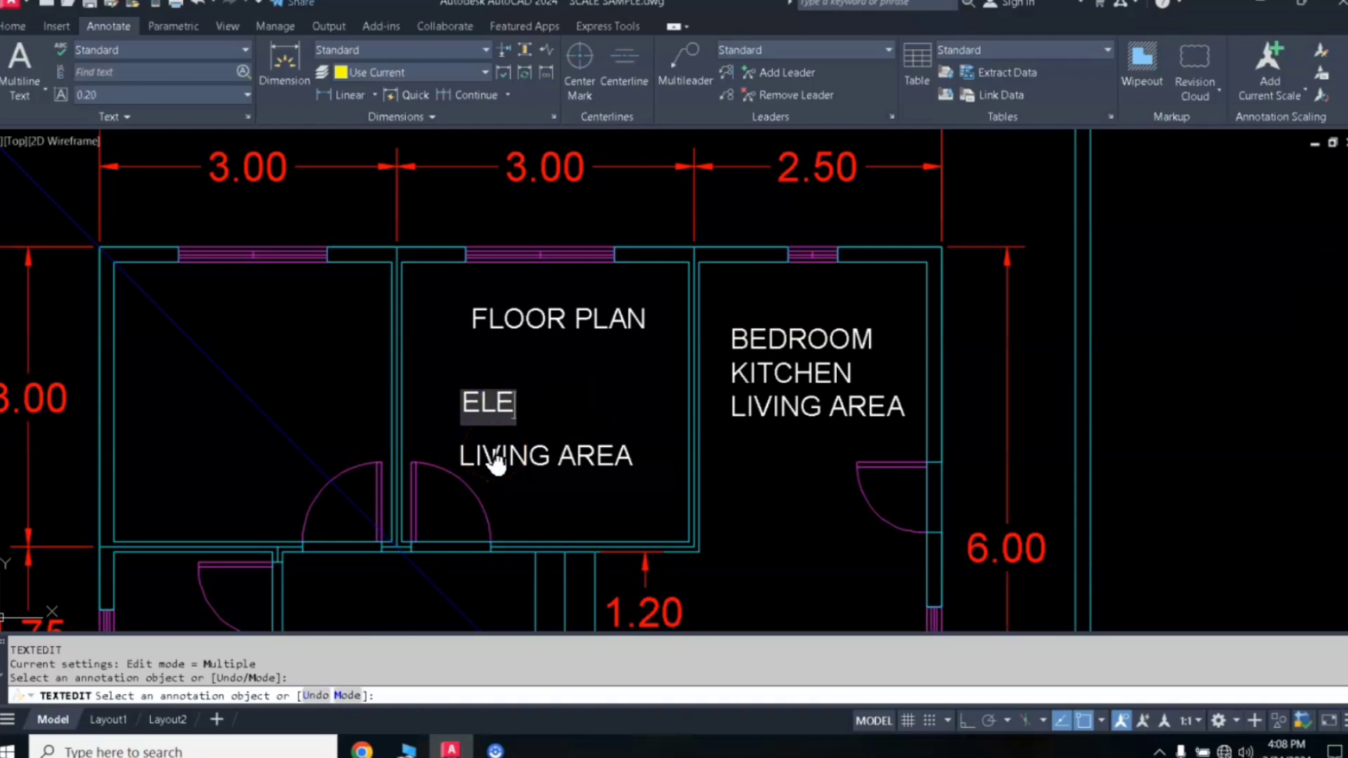
{"action": "type", "text": "VARTI"}
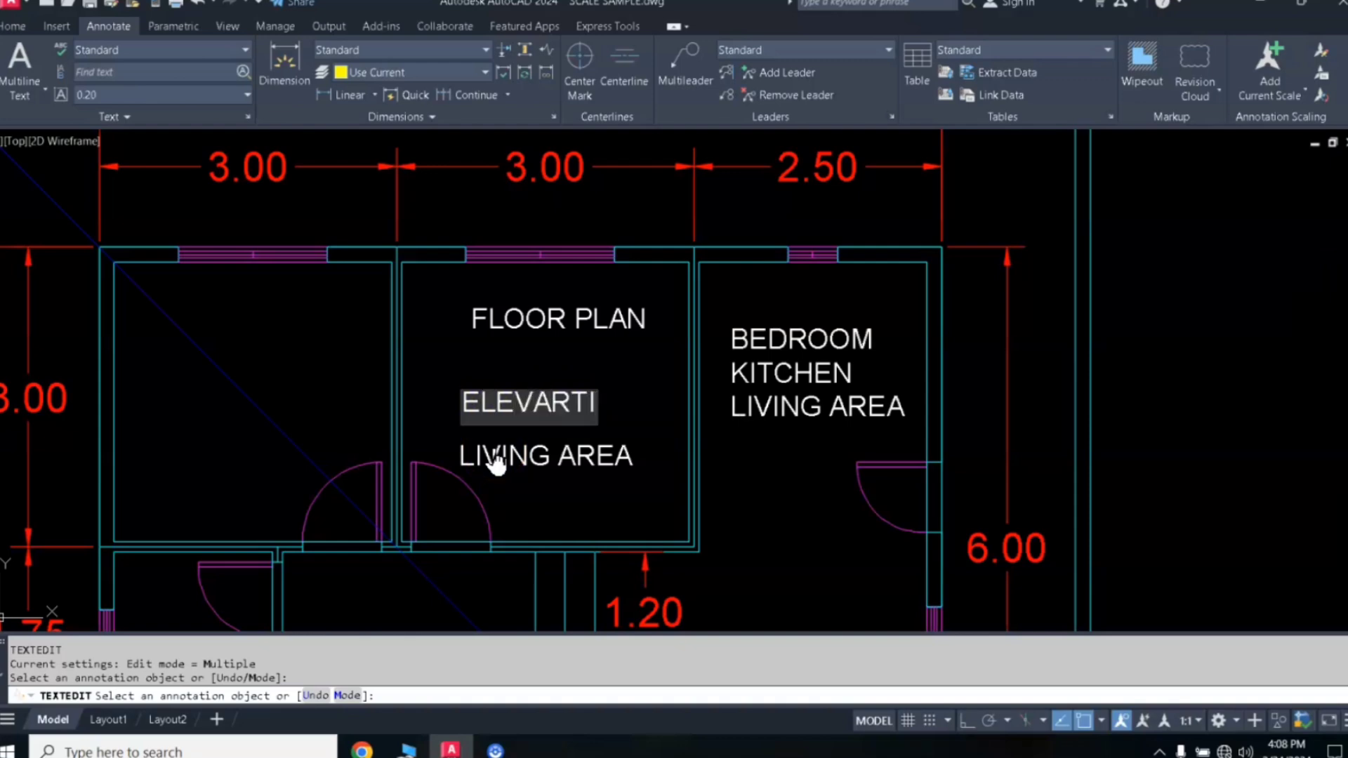
{"action": "key", "text": "BackSpace"}
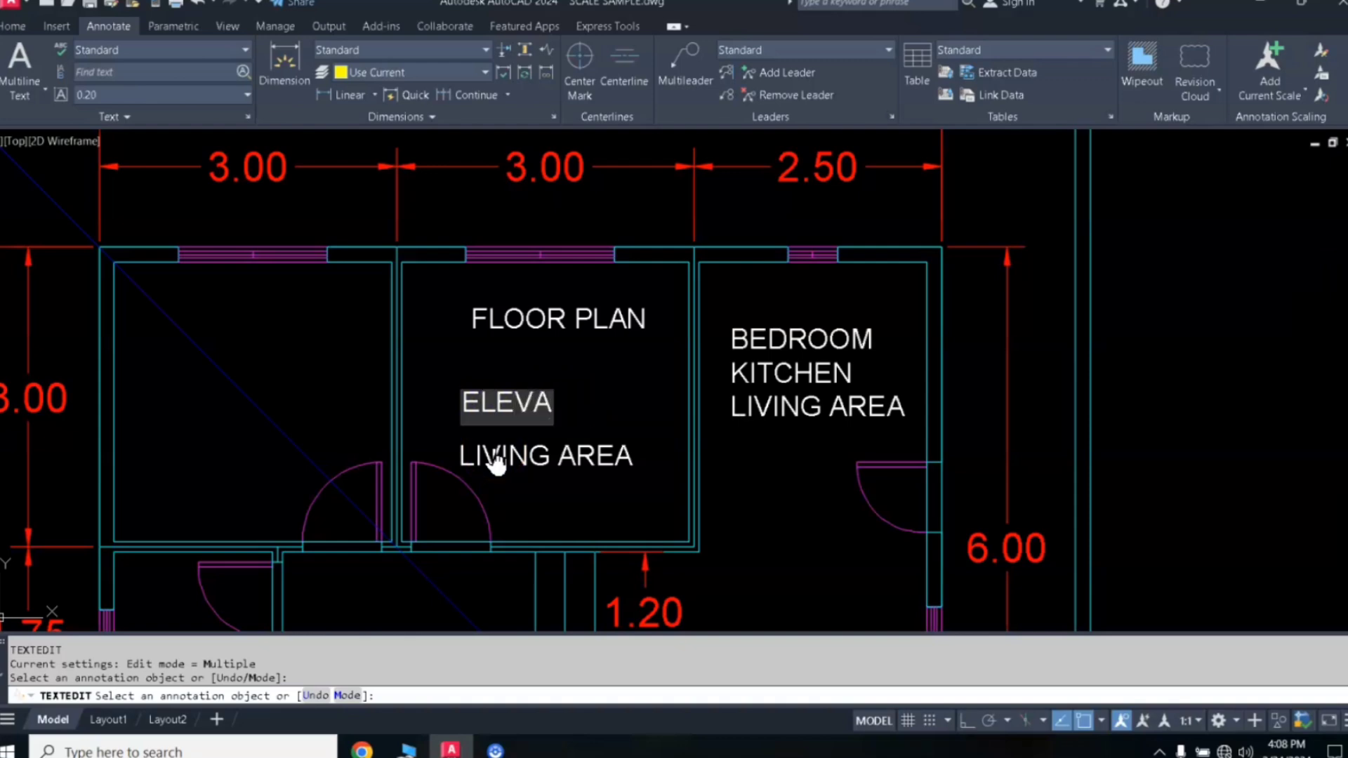
{"action": "type", "text": "TION"}
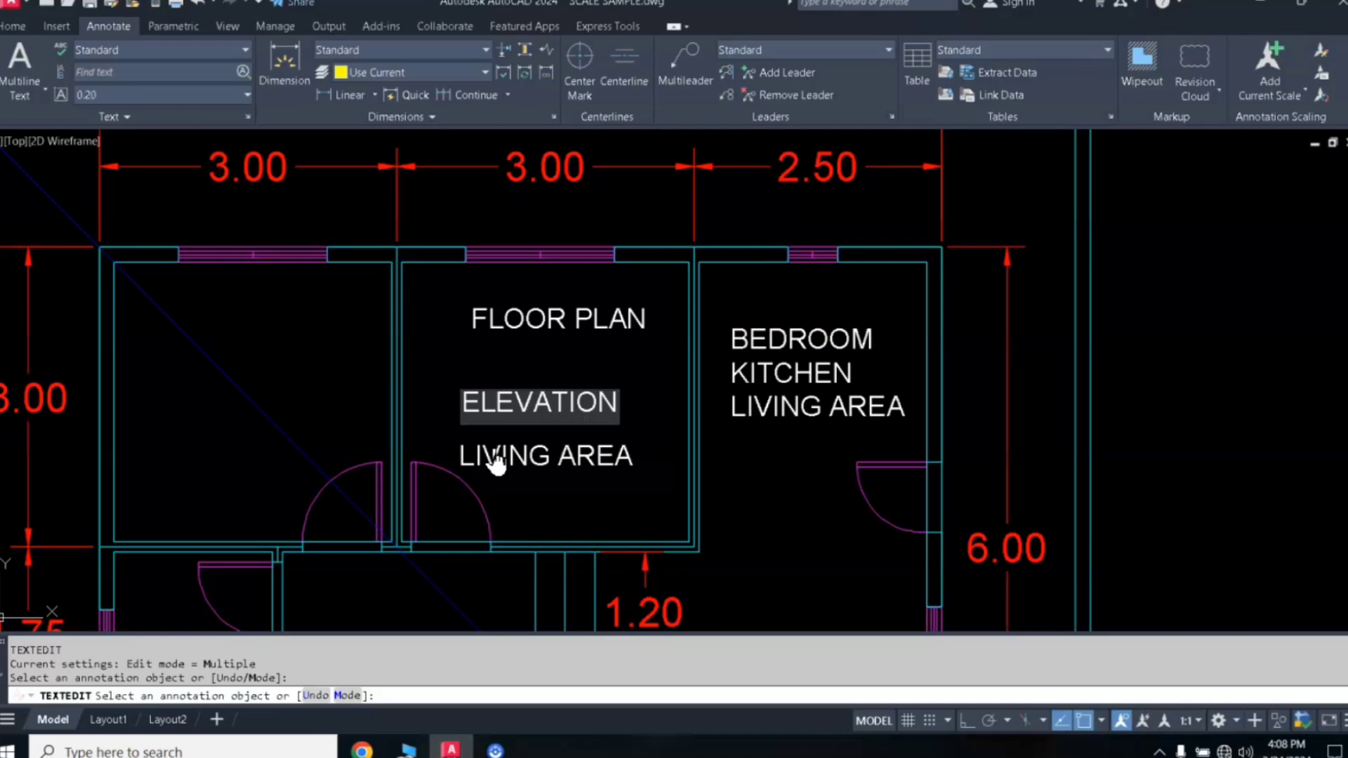
{"action": "left_click", "coordinate": [349, 397]}
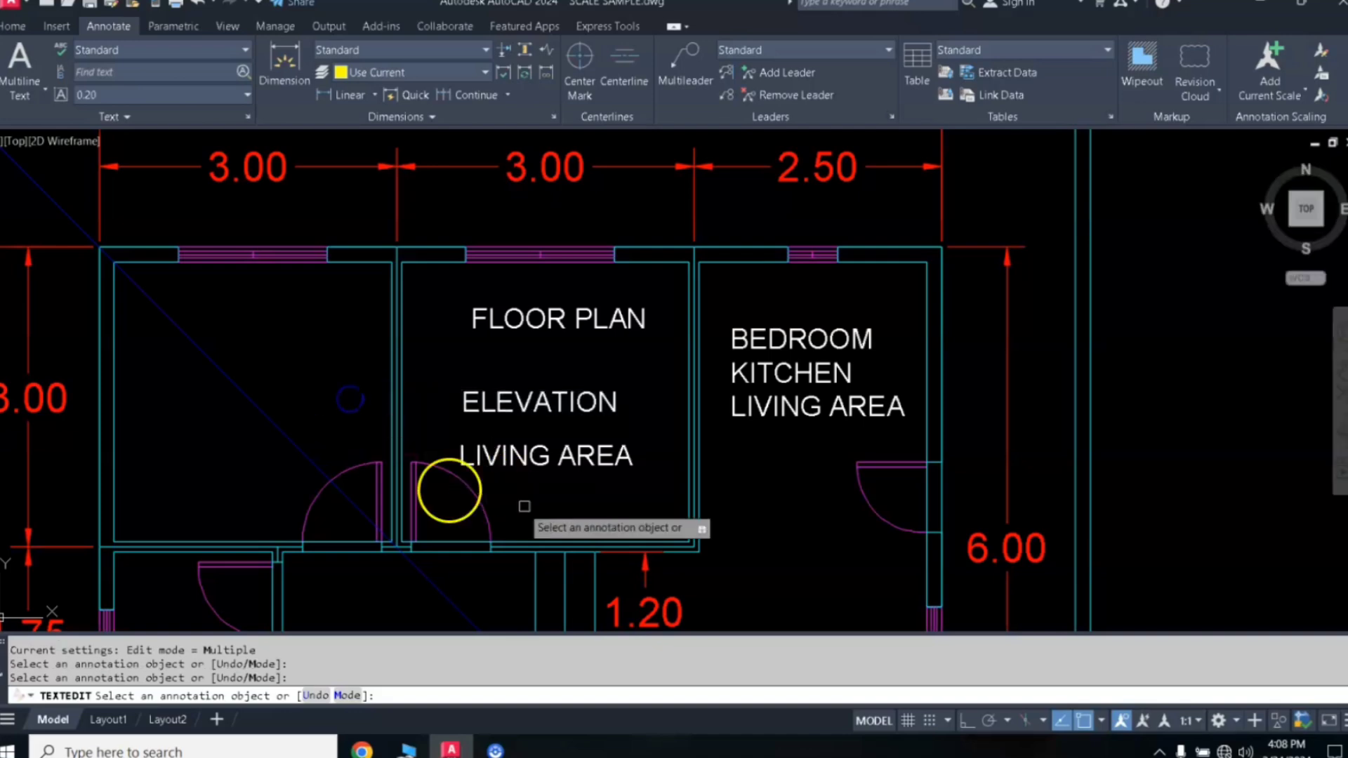
- Change the single-line LIVING AREA label in the middle room to T&B
{"action": "left_click", "coordinate": [518, 464]}
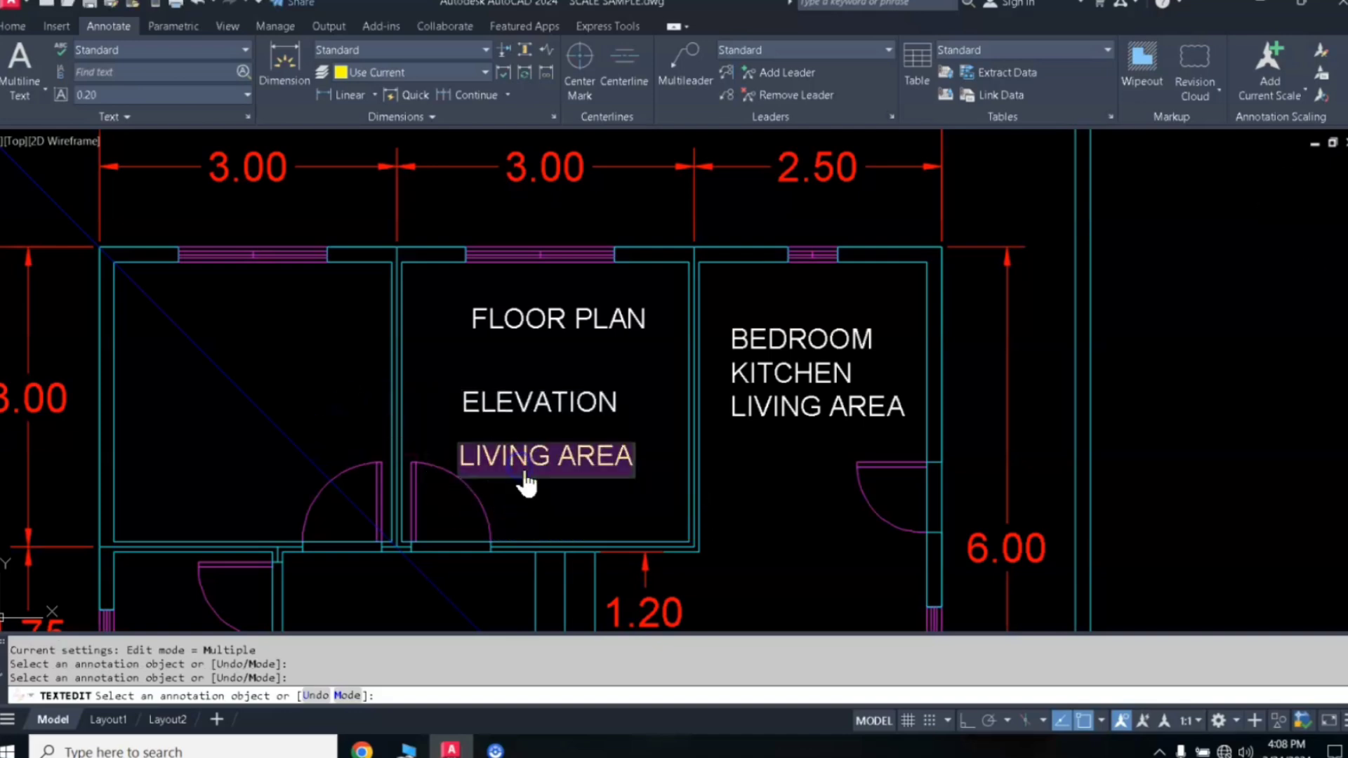
{"action": "type", "text": "T&B"}
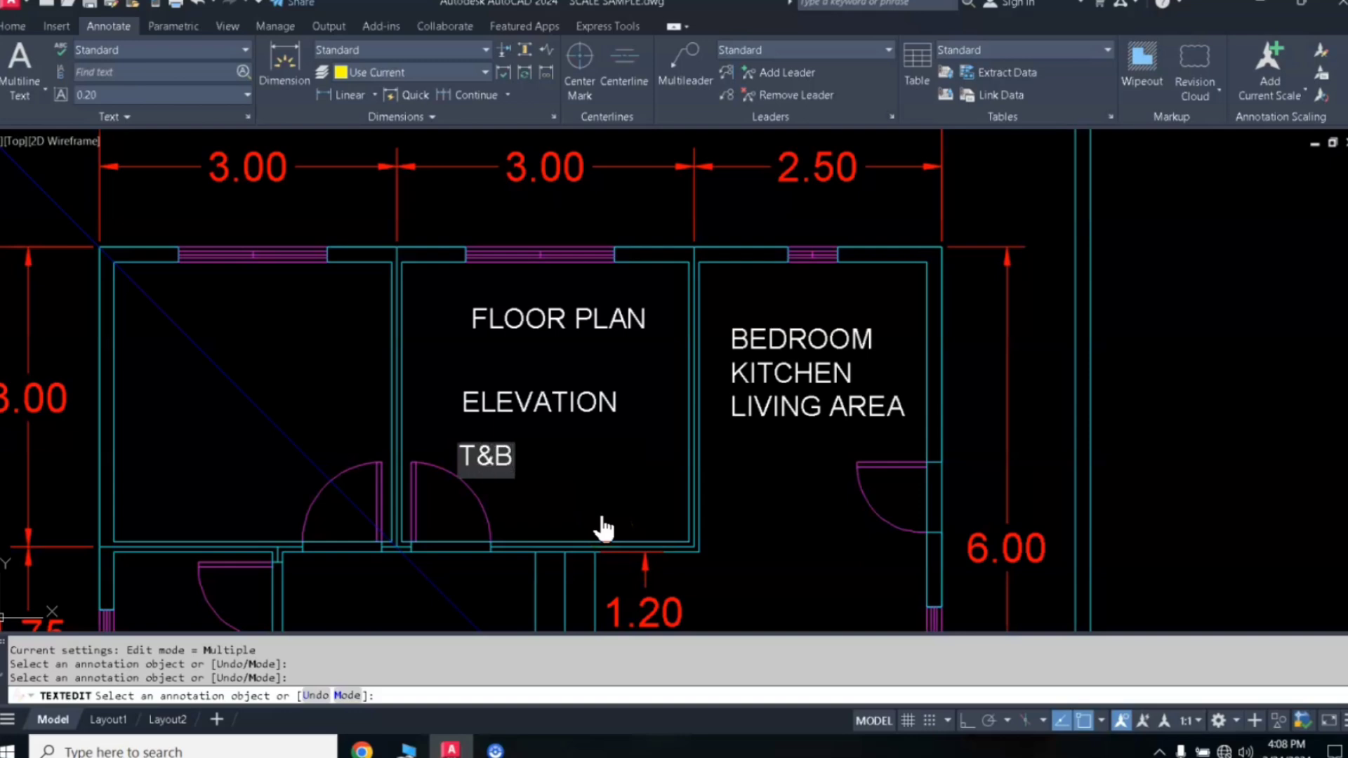
{"action": "left_click", "coordinate": [604, 528]}
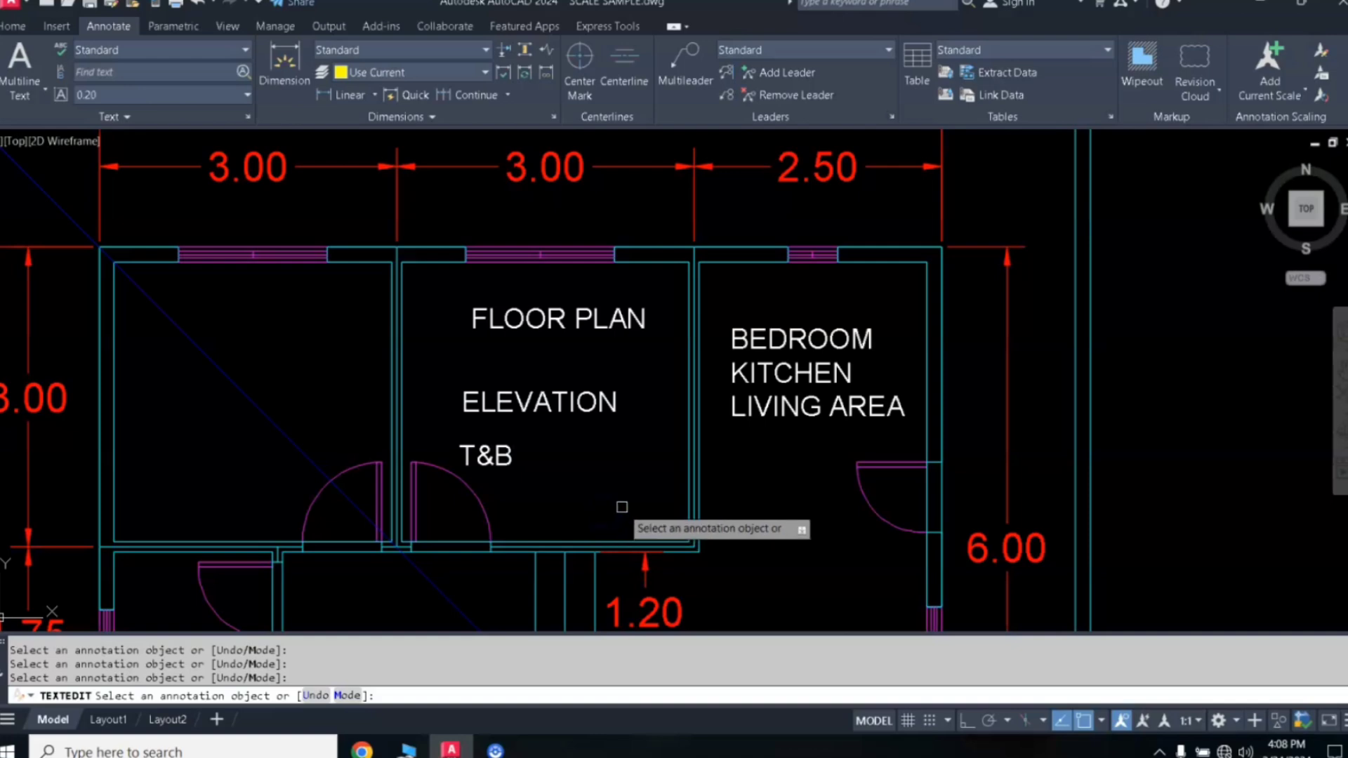
{"action": "key", "text": "Escape"}
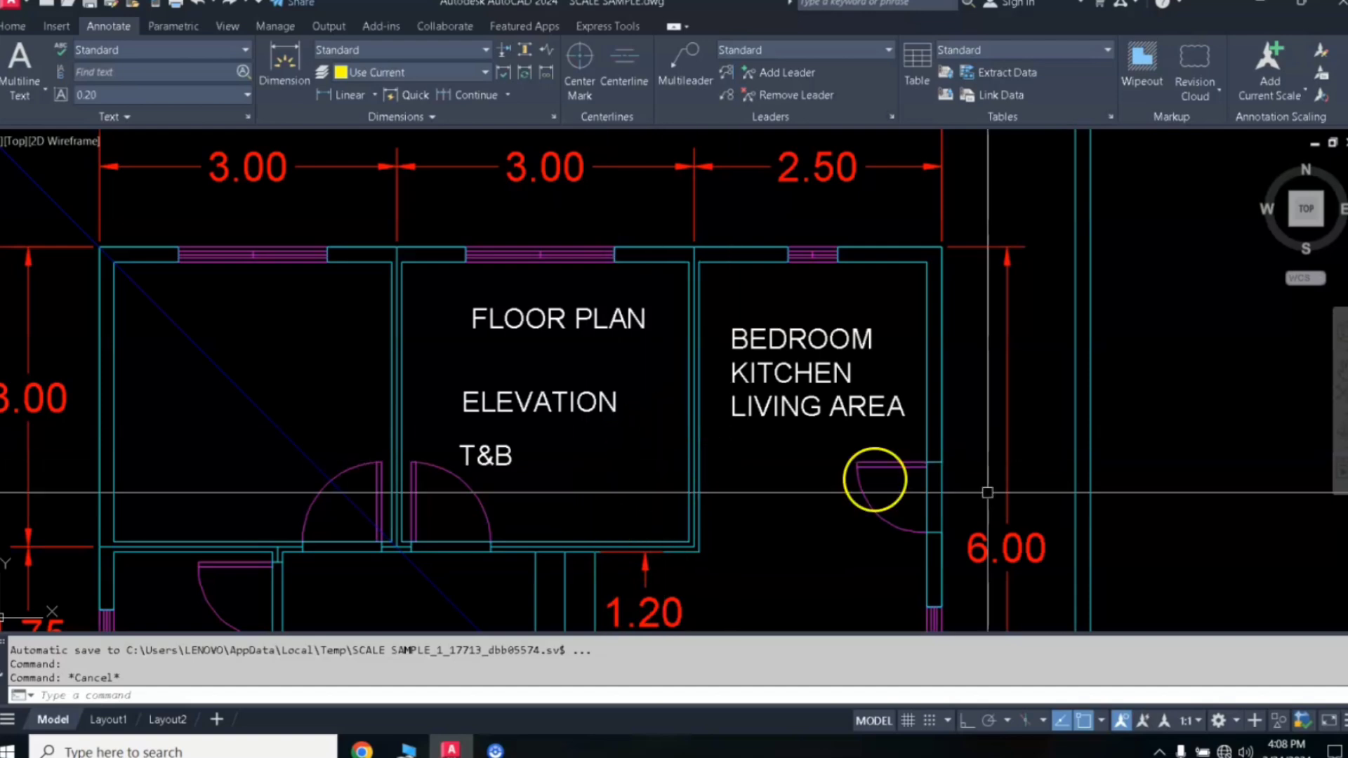
{"action": "left_click", "coordinate": [779, 439]}
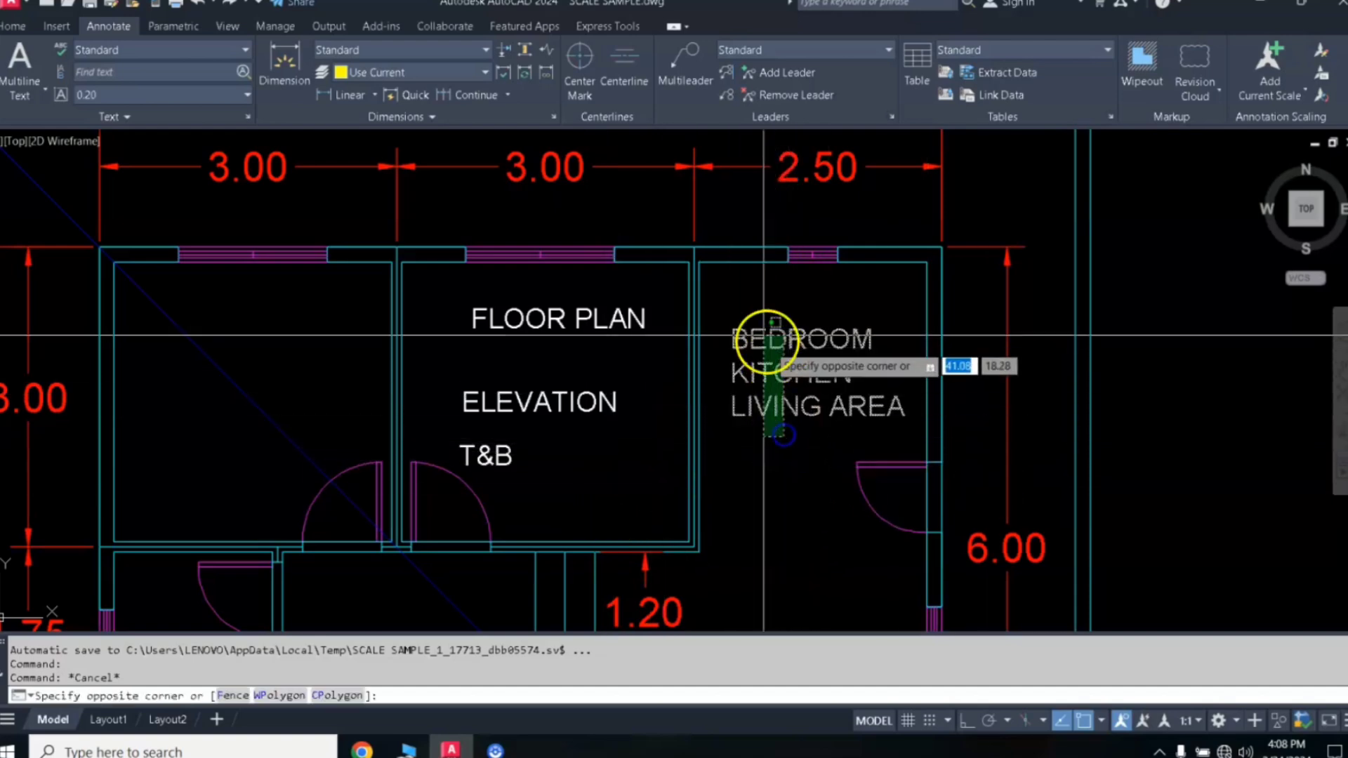
{"action": "left_click", "coordinate": [748, 345]}
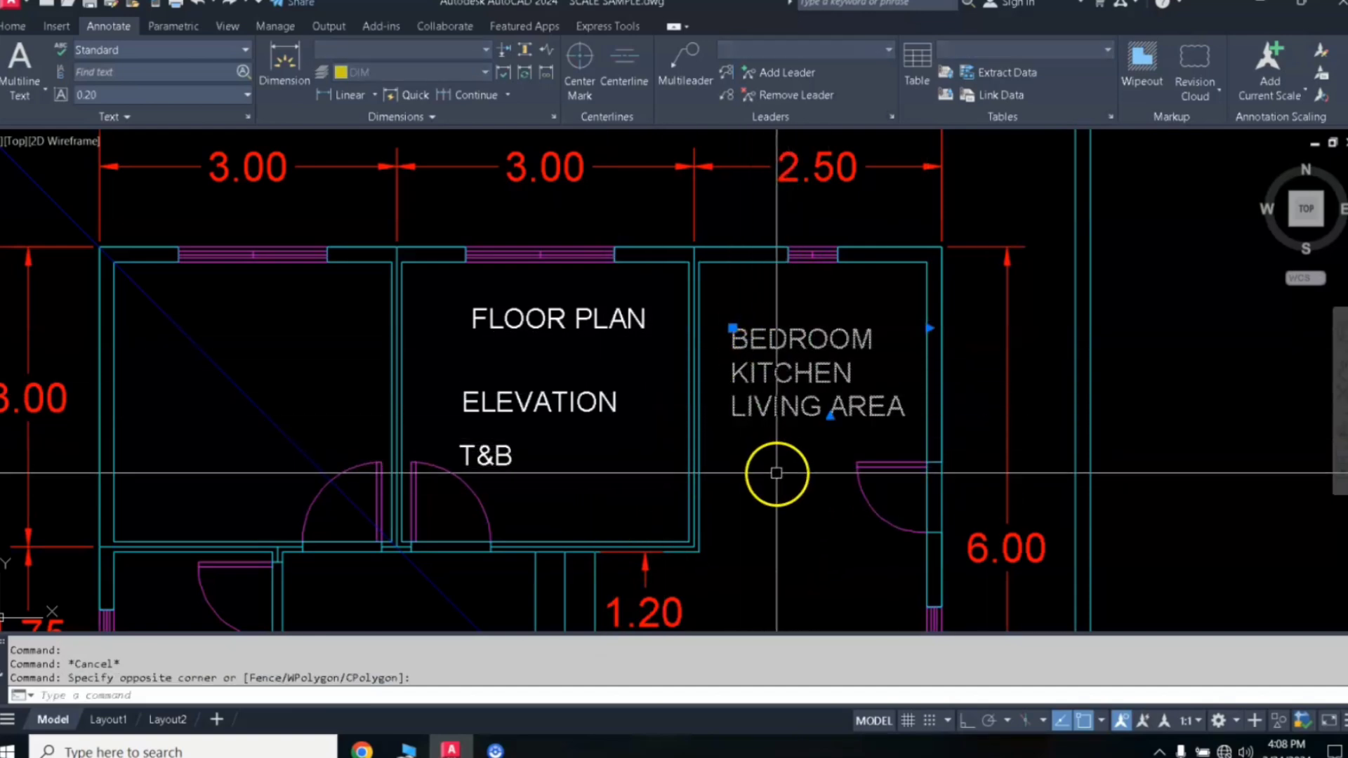
{"action": "key", "text": "Escape"}
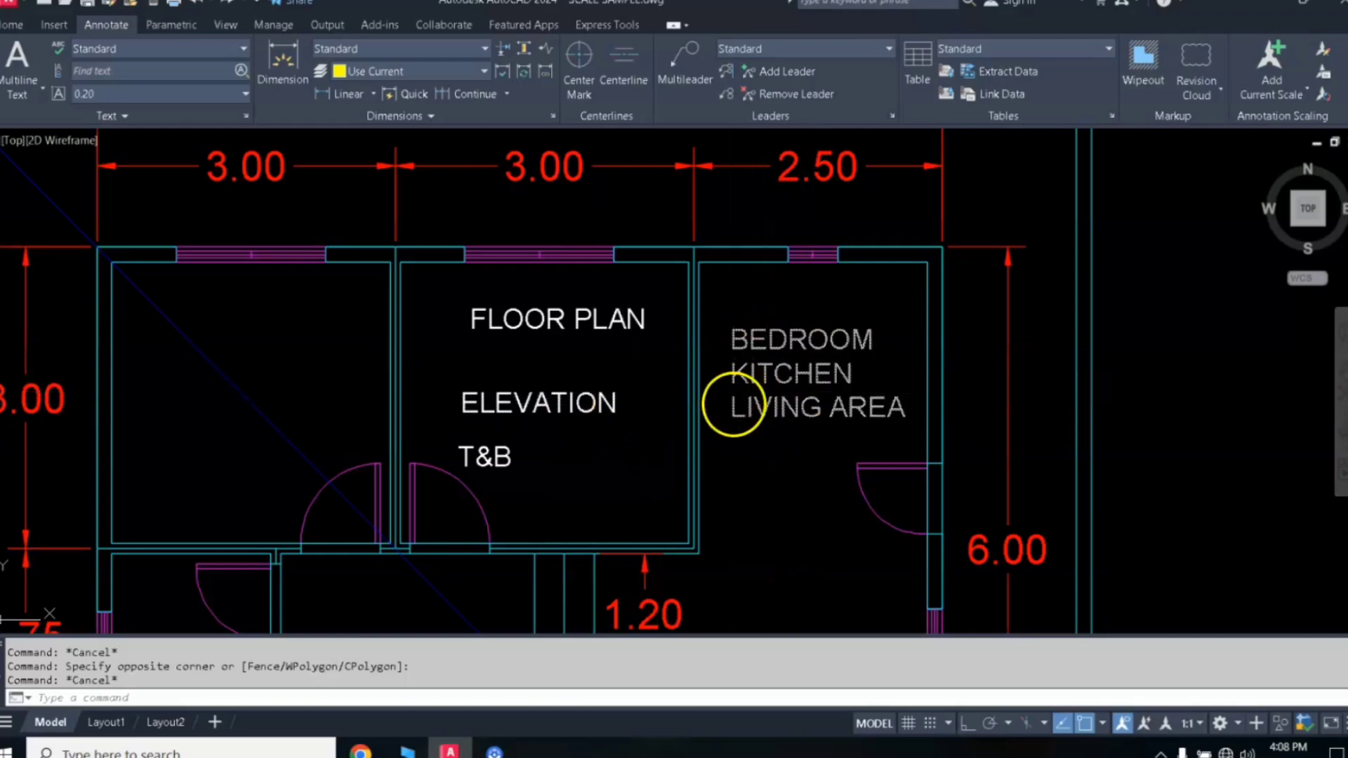
- Replace all three lines of the multiline text block in the upper-right room with FLOOR PLAN
{"action": "double_click", "coordinate": [771, 348]}
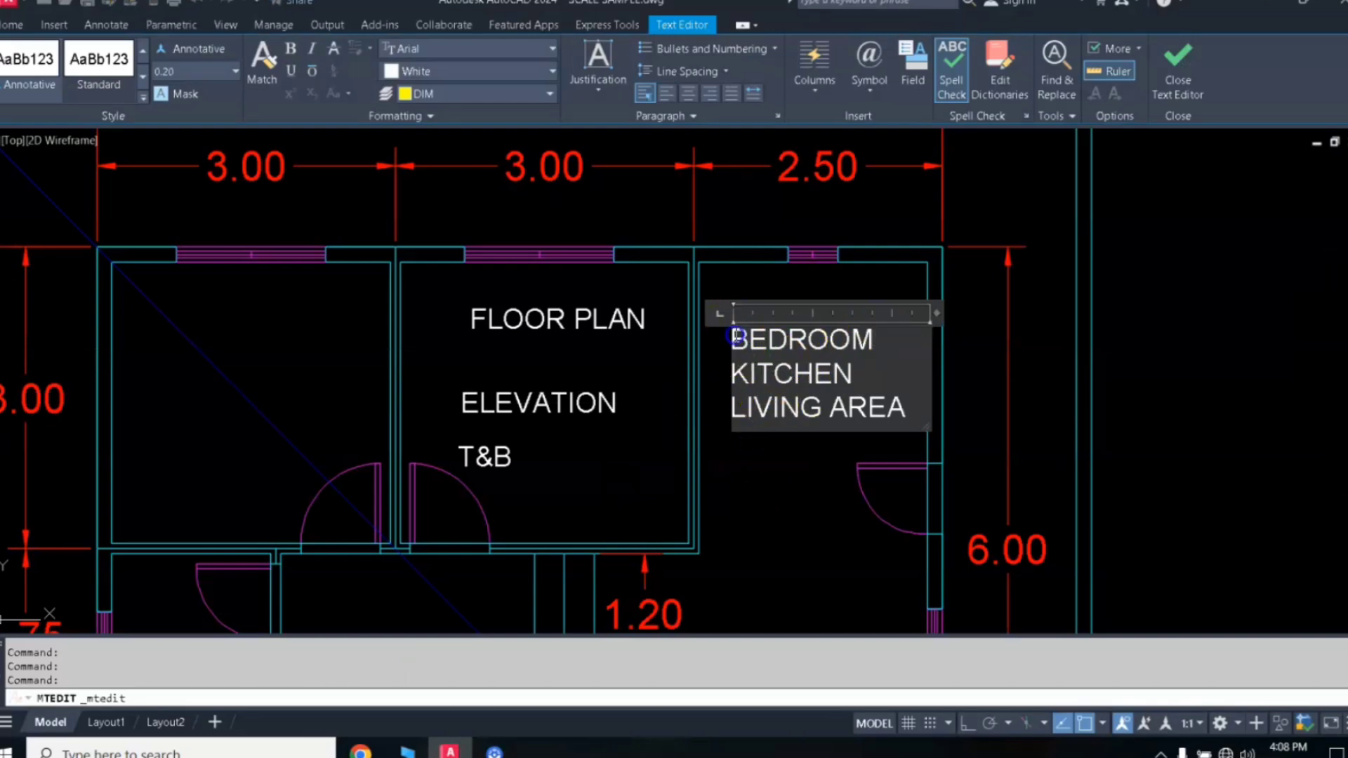
{"action": "left_click_drag", "start_coordinate": [736, 337], "coordinate": [921, 430]}
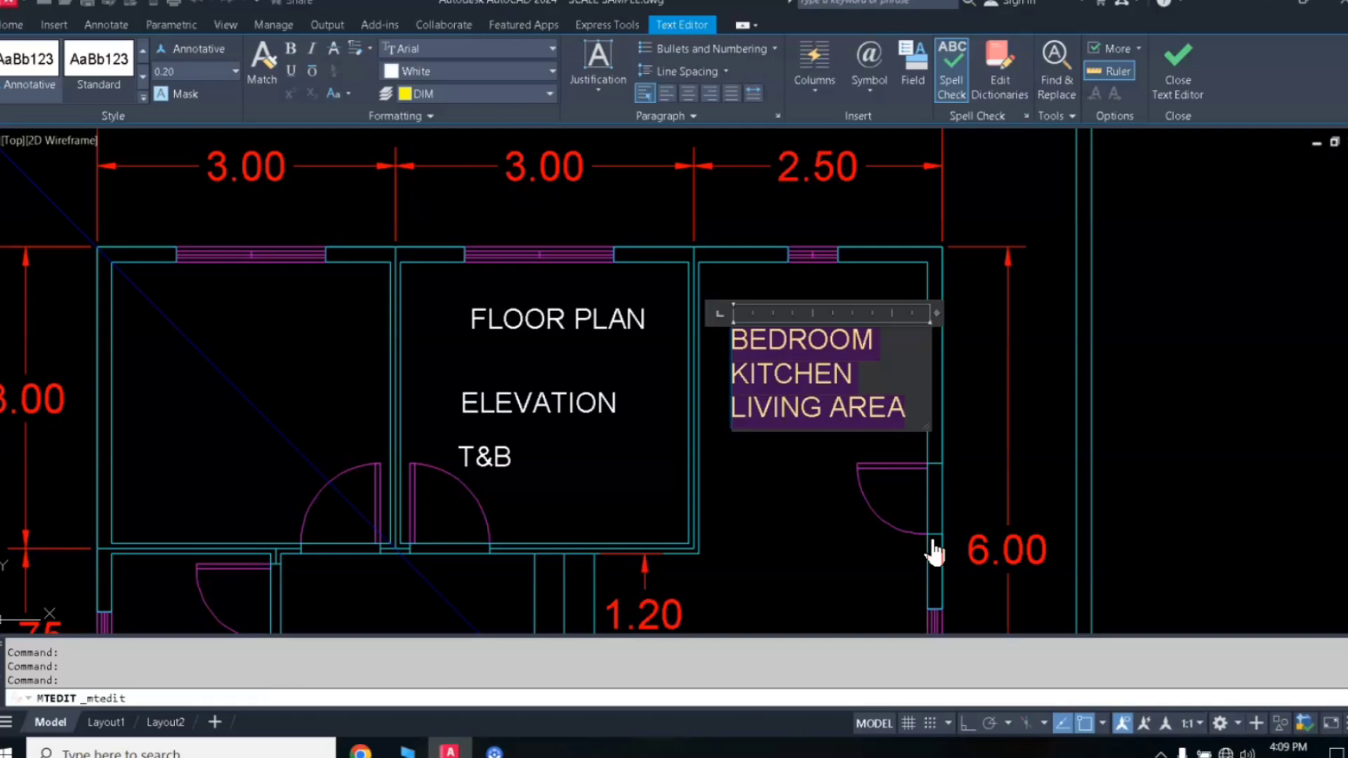
{"action": "type", "text": "FLOOR PLAN"}
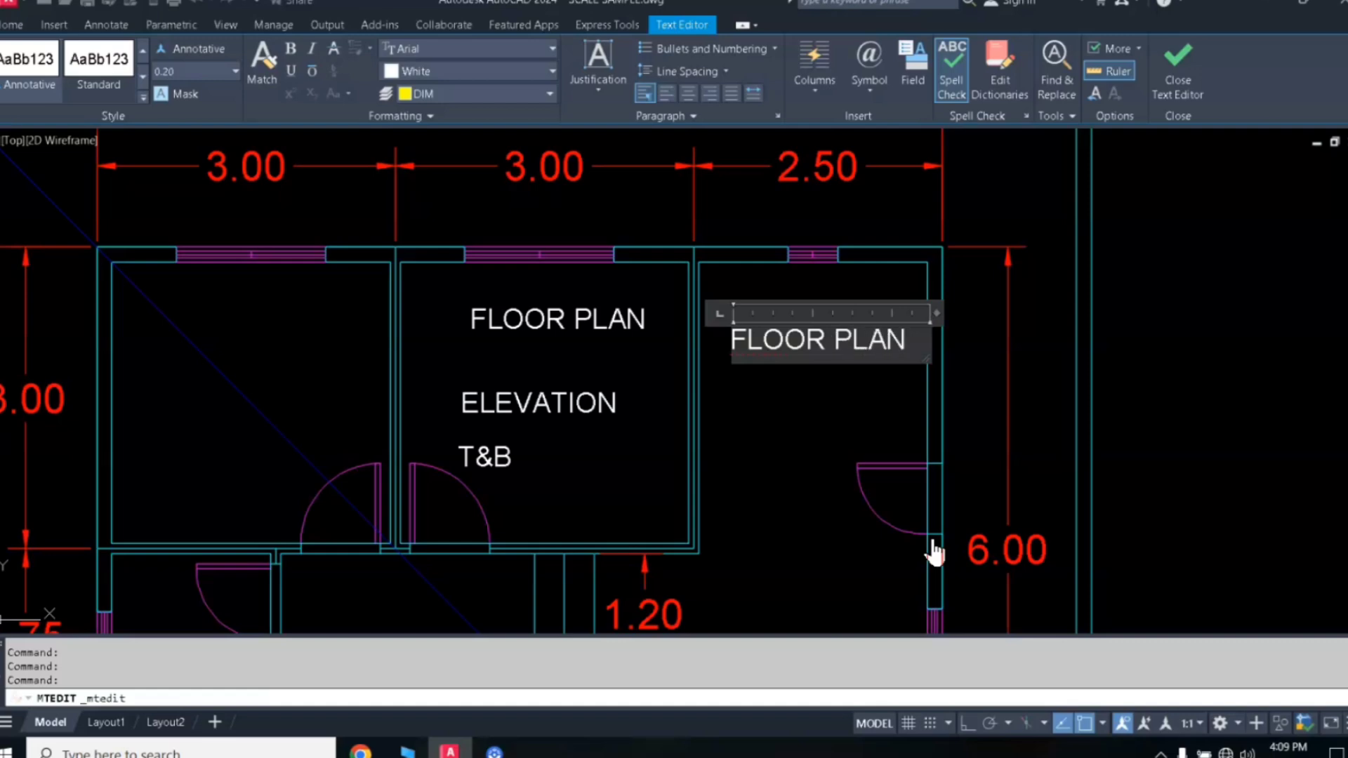
{"action": "left_click", "coordinate": [765, 467]}
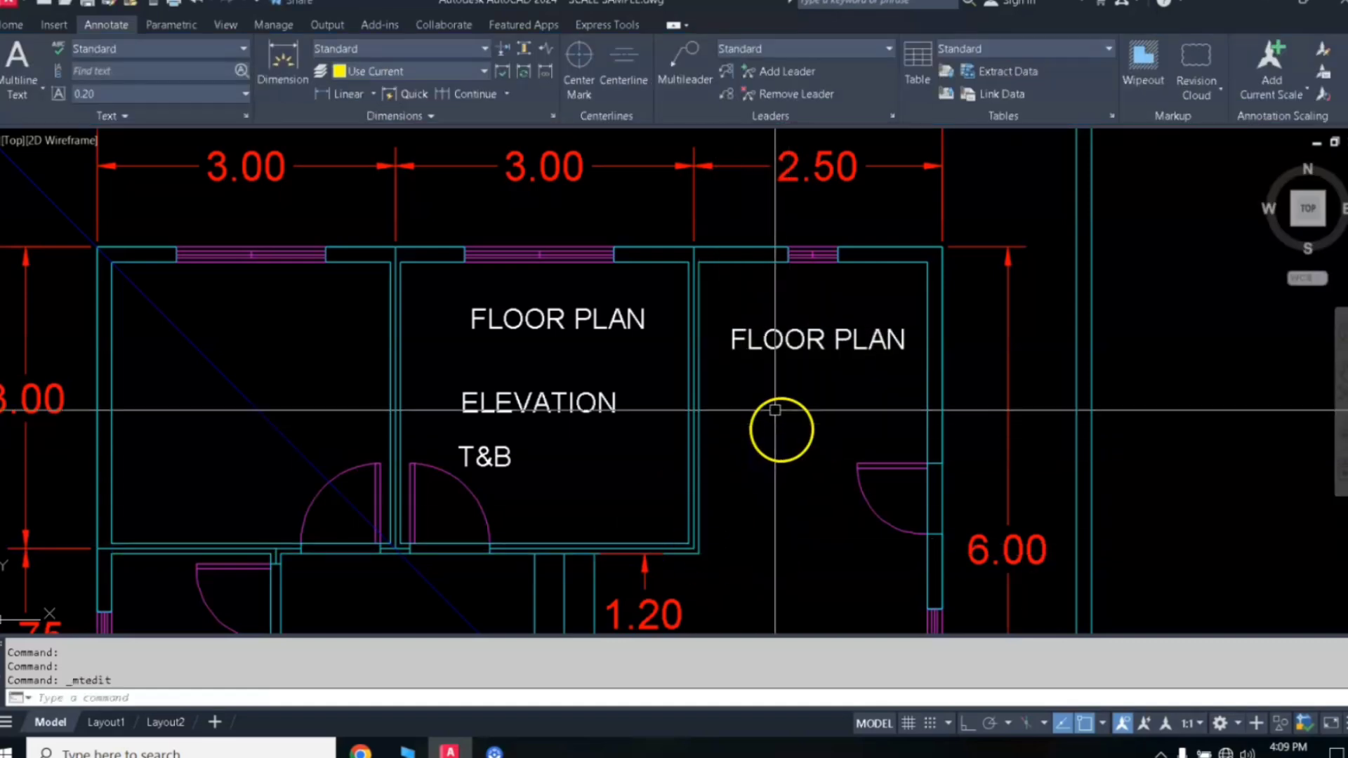
{"action": "left_click", "coordinate": [792, 349]}
{"action": "key", "text": "Escape"}
{"action": "key", "text": "Escape"}
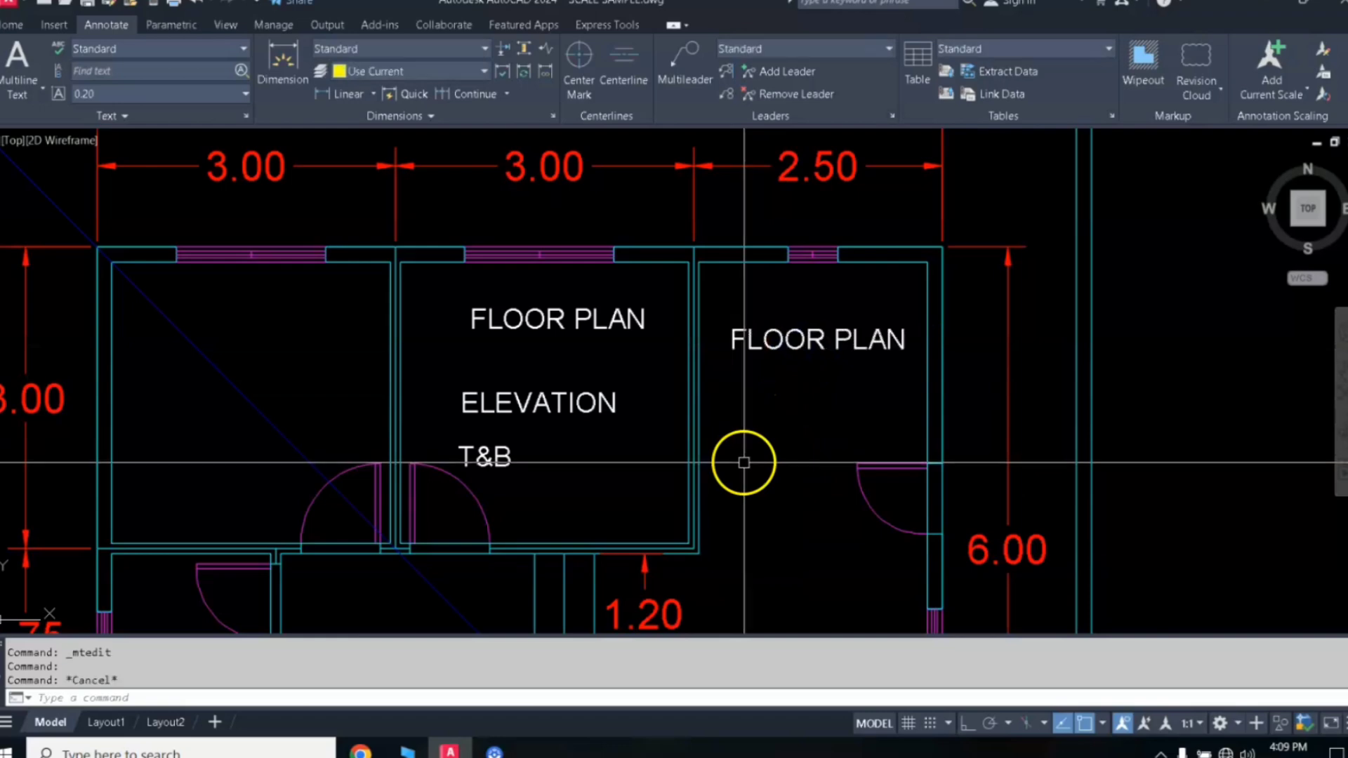
- Change the single-line FLOOR PLAN label in the middle room to KITCHEN
{"action": "double_click", "coordinate": [519, 324]}
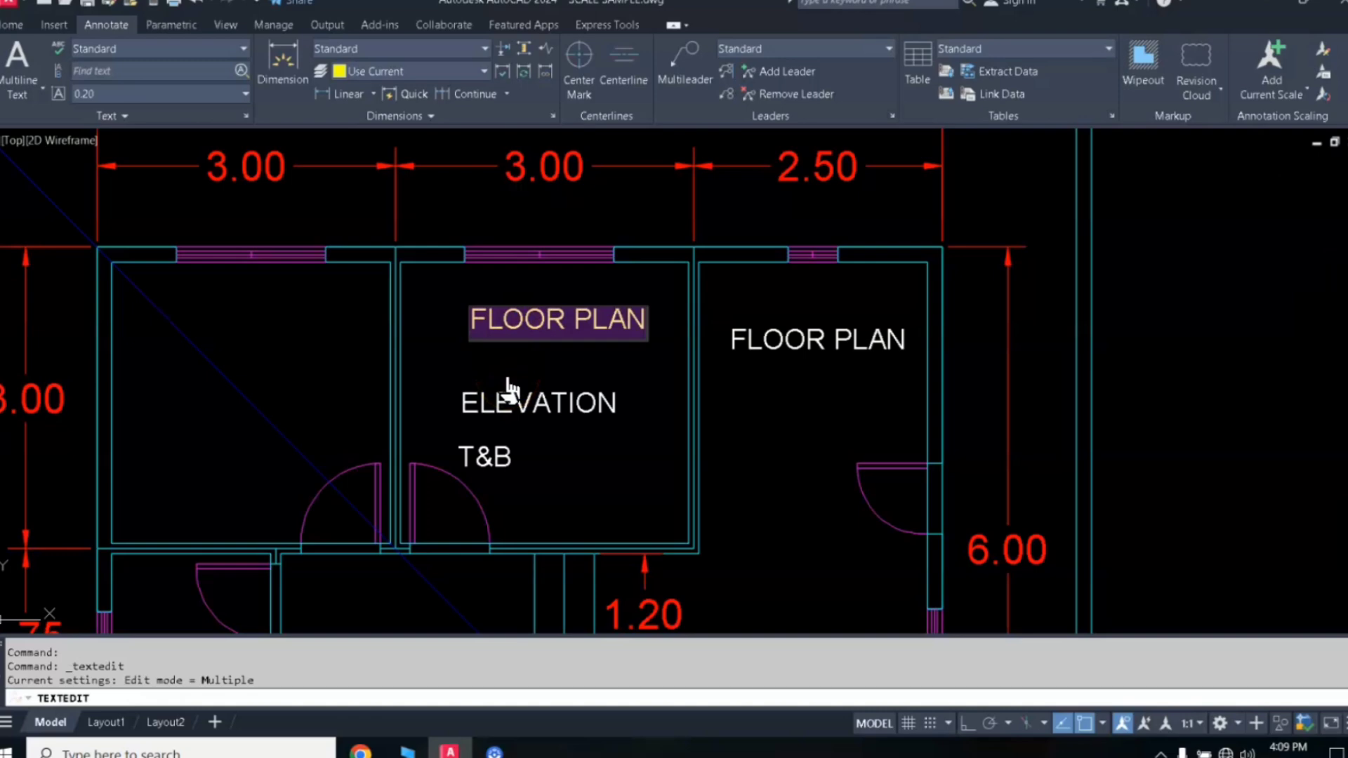
{"action": "type", "text": "KITCHEN"}
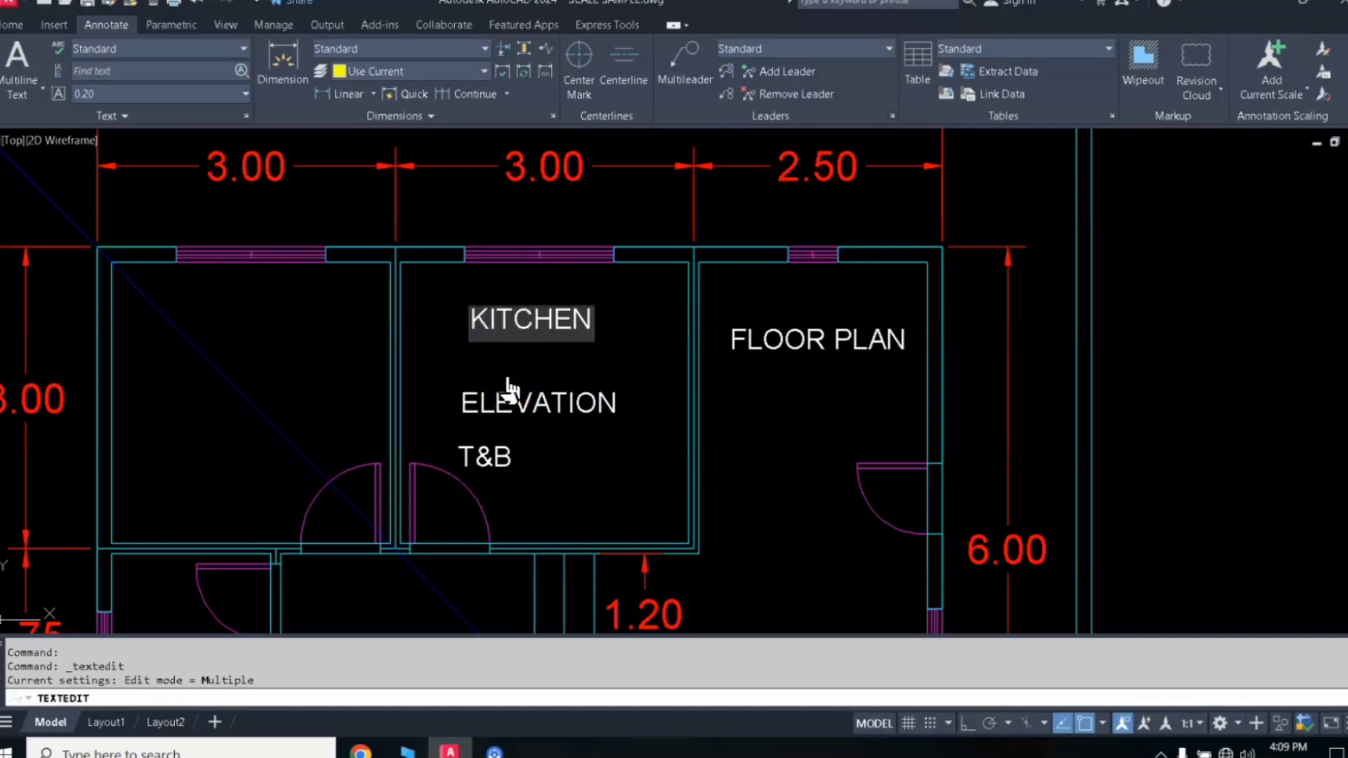
{"action": "left_click", "coordinate": [453, 369]}
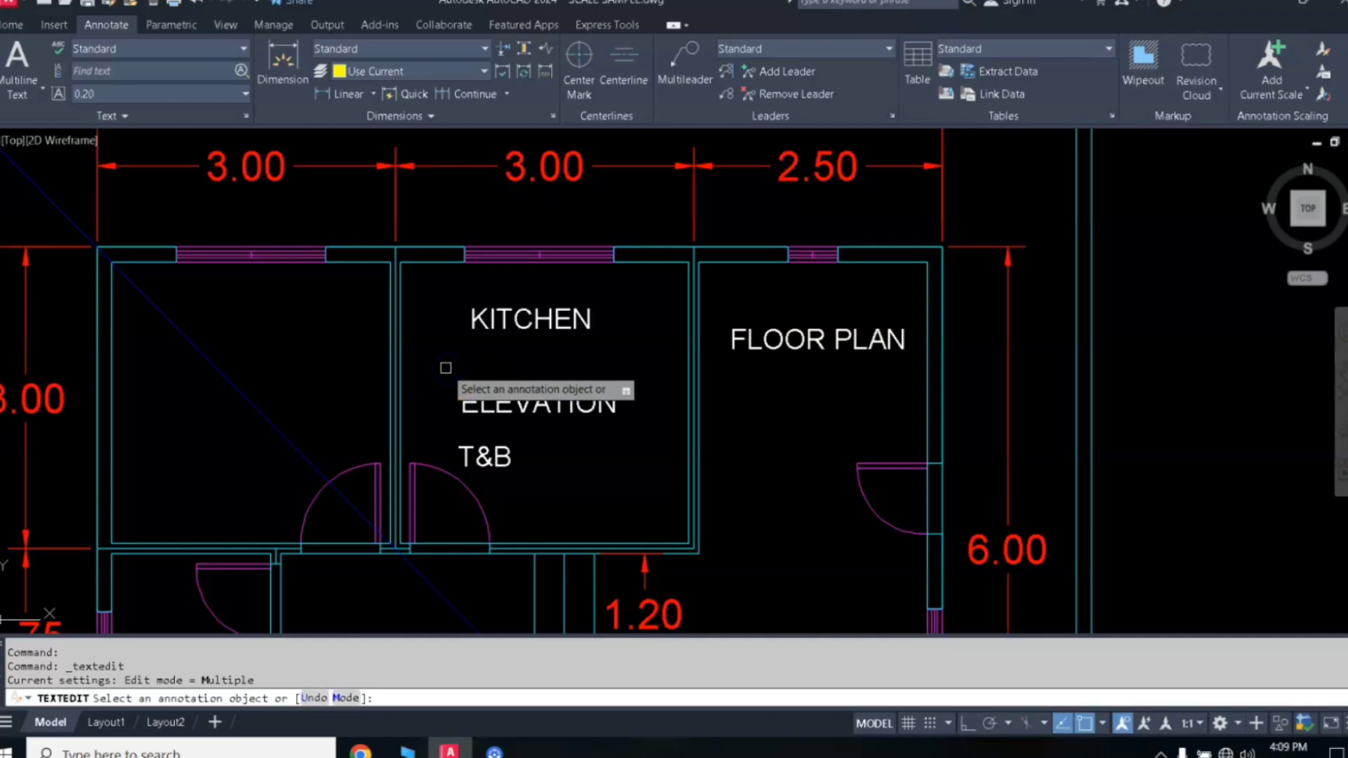
{"action": "key", "text": "Escape"}
{"action": "scroll", "coordinate": [598, 438], "scroll_direction": "down", "scroll_amount": 3}
{"action": "mouse_move", "coordinate": [599, 436]}
{"action": "middle_mouse_down"}
{"action": "mouse_move", "coordinate": [639, 390]}
{"action": "mouse_move", "coordinate": [637, 266]}
{"action": "mouse_move", "coordinate": [583, 296]}
{"action": "middle_mouse_up"}
{"action": "scroll", "coordinate": [601, 263], "scroll_direction": "up", "scroll_amount": 2}
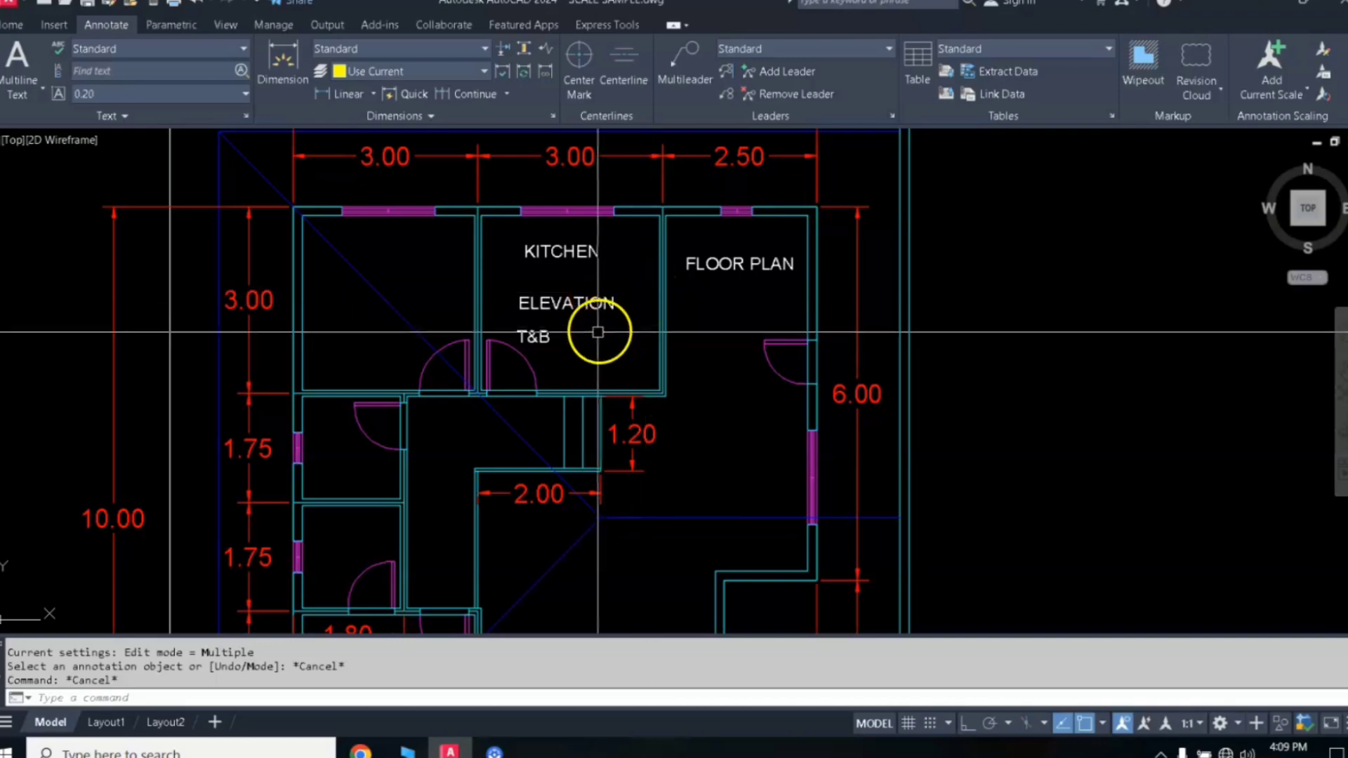
{"action": "type", "text": "B"}
{"action": "key", "text": "Return"}
{"action": "left_click", "coordinate": [929, 208]}
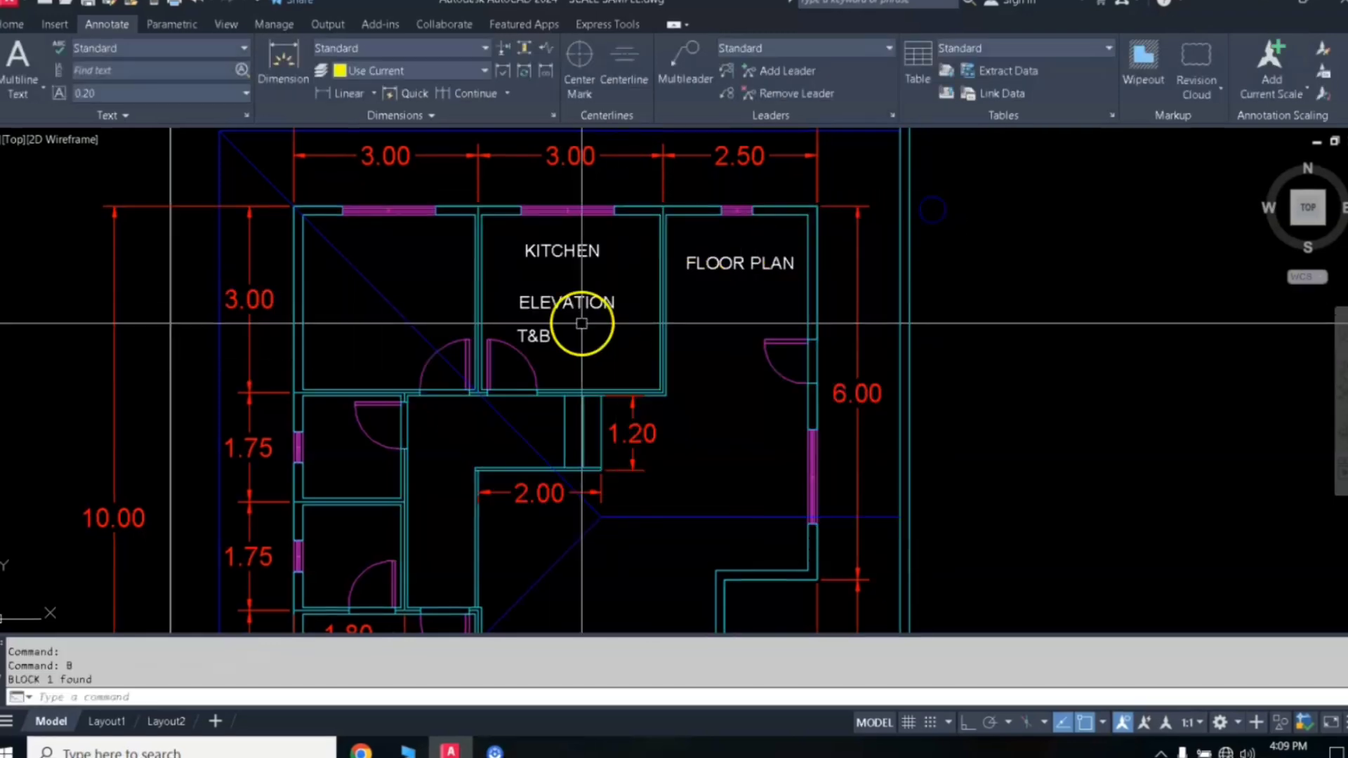
{"action": "key", "text": "Escape"}
{"action": "key", "text": "Escape"}
- Move the KITCHEN label horizontally from the middle room into the upper-left room
{"action": "left_click", "coordinate": [570, 254]}
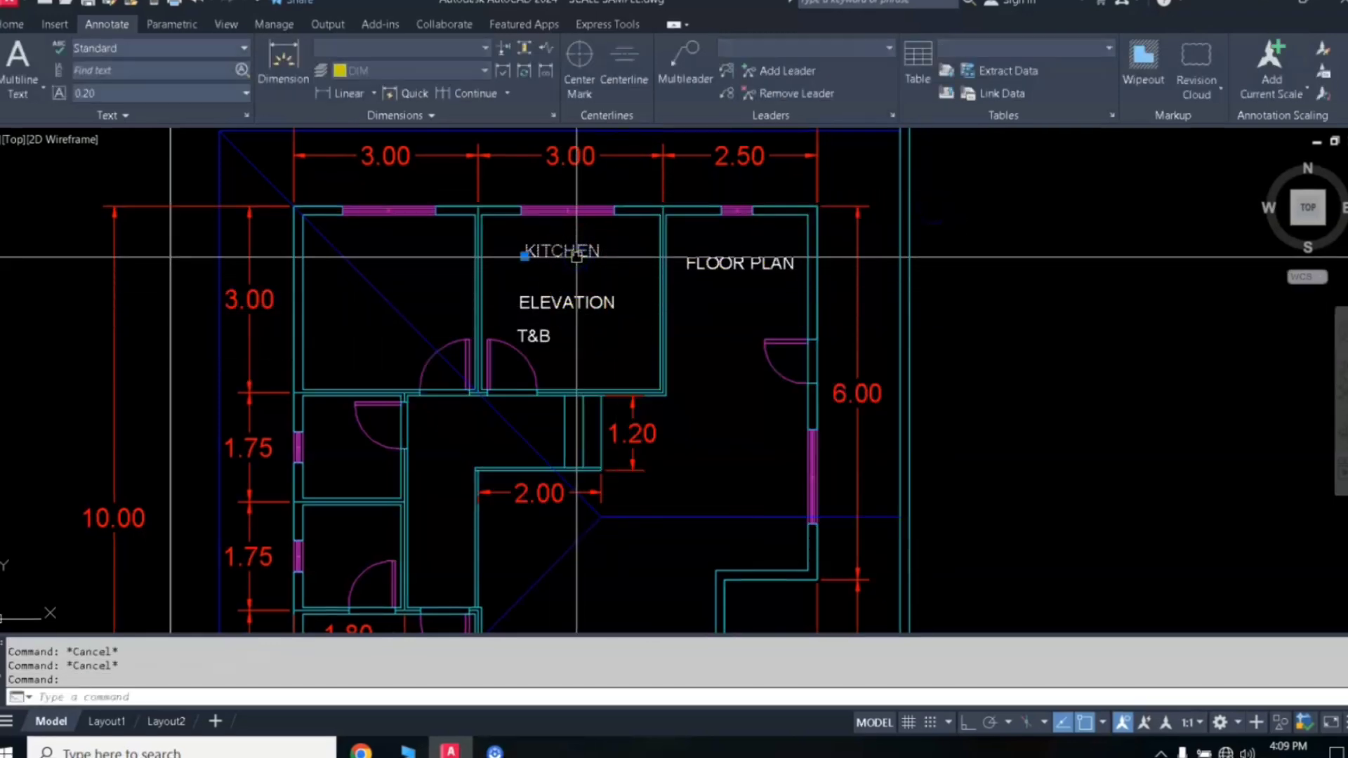
{"action": "type", "text": "M"}
{"action": "key", "text": "Return"}
{"action": "left_click", "coordinate": [578, 255]}
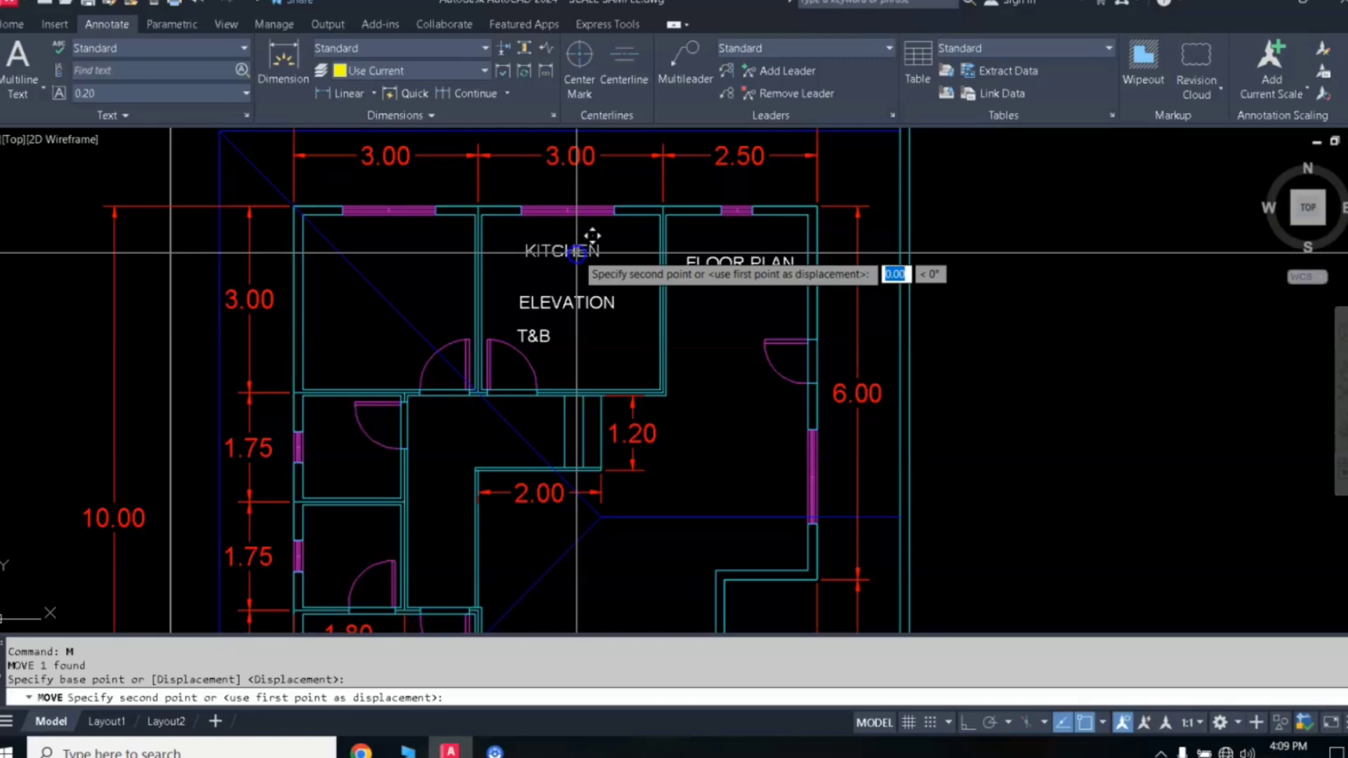
{"action": "left_click", "coordinate": [404, 253]}
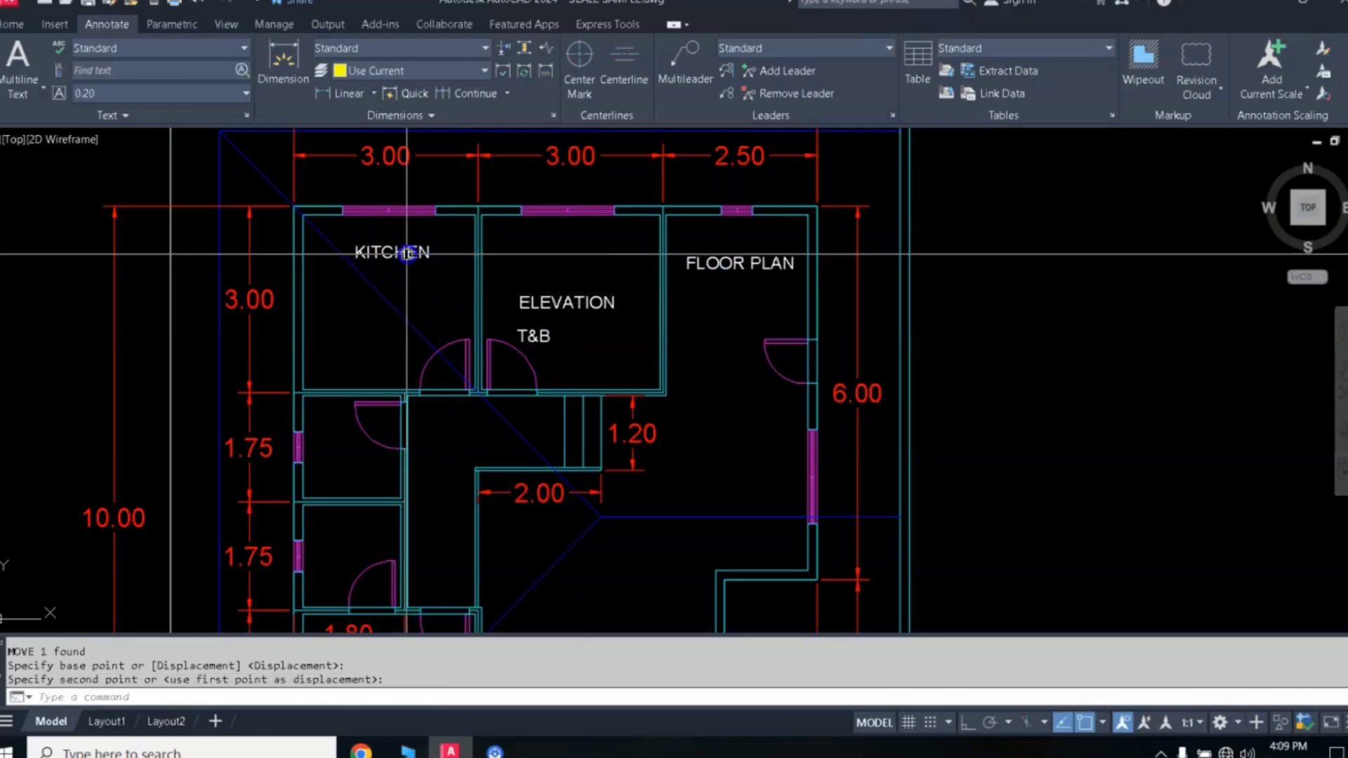
{"action": "left_click", "coordinate": [734, 275]}
{"action": "left_click", "coordinate": [613, 307]}
{"action": "left_click", "coordinate": [540, 336]}
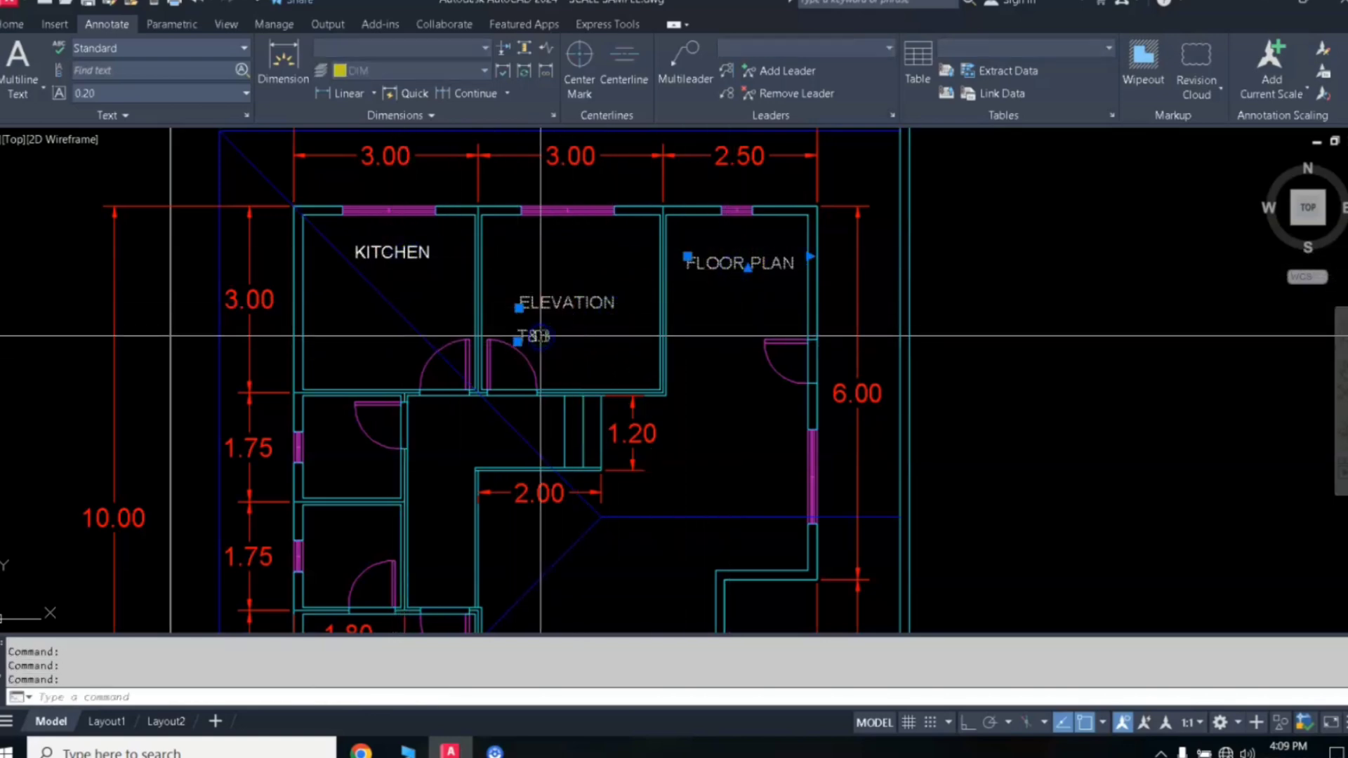
{"action": "key", "text": "Escape"}
- Erase the ELEVATION label in the middle room and the multiline FLOOR PLAN text in the upper-right room
{"action": "left_click", "coordinate": [576, 303]}
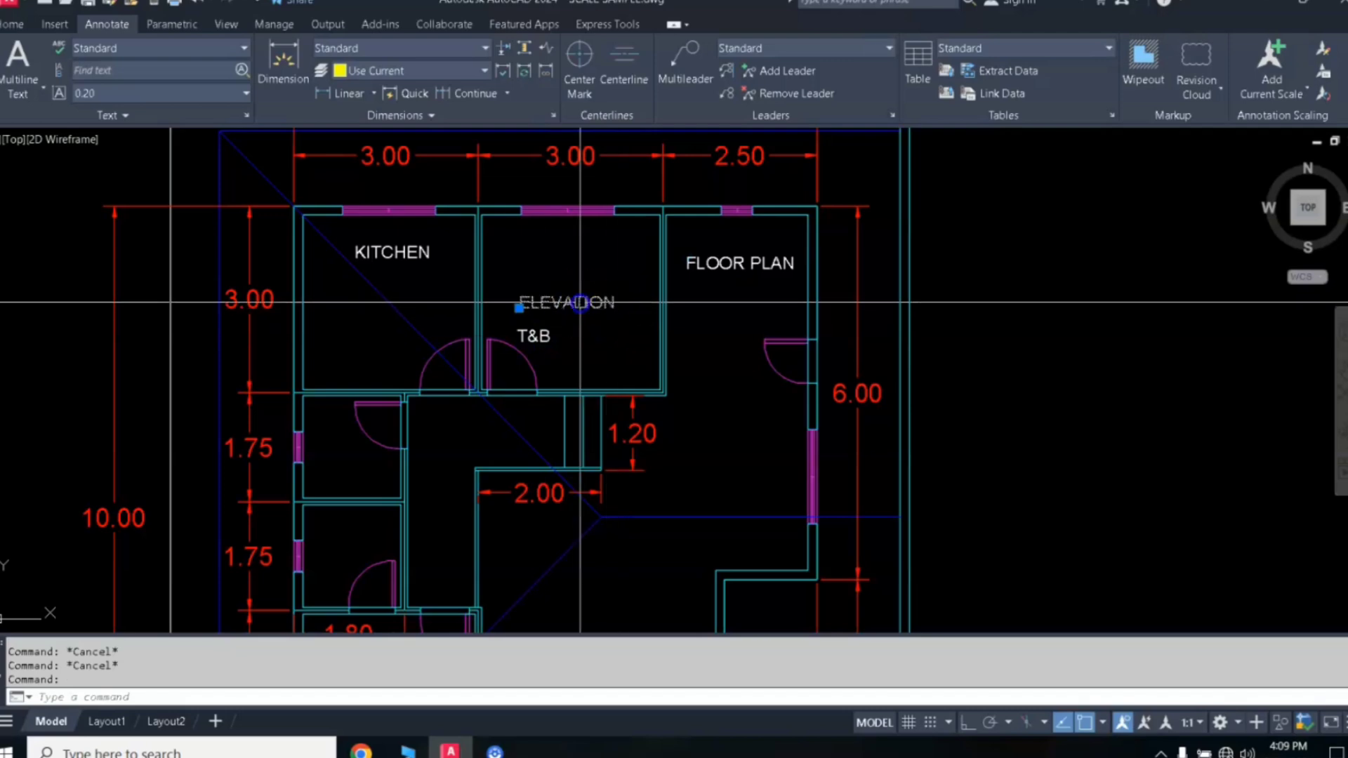
{"action": "left_click", "coordinate": [762, 265]}
{"action": "key", "text": "Delete"}
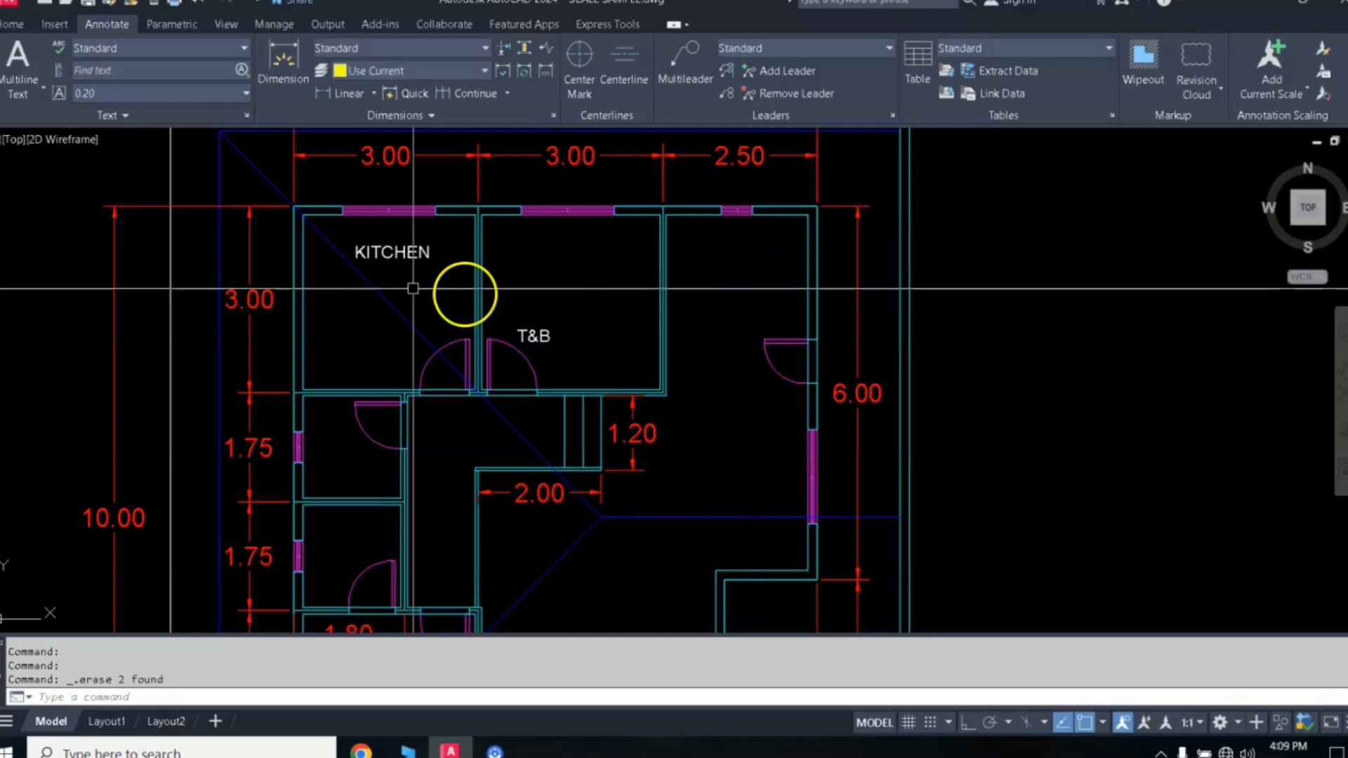
- Move the KITCHEN label from the upper-left room into the upper part of the upper-right room
{"action": "scroll", "coordinate": [379, 255], "scroll_direction": "up", "scroll_amount": 4}
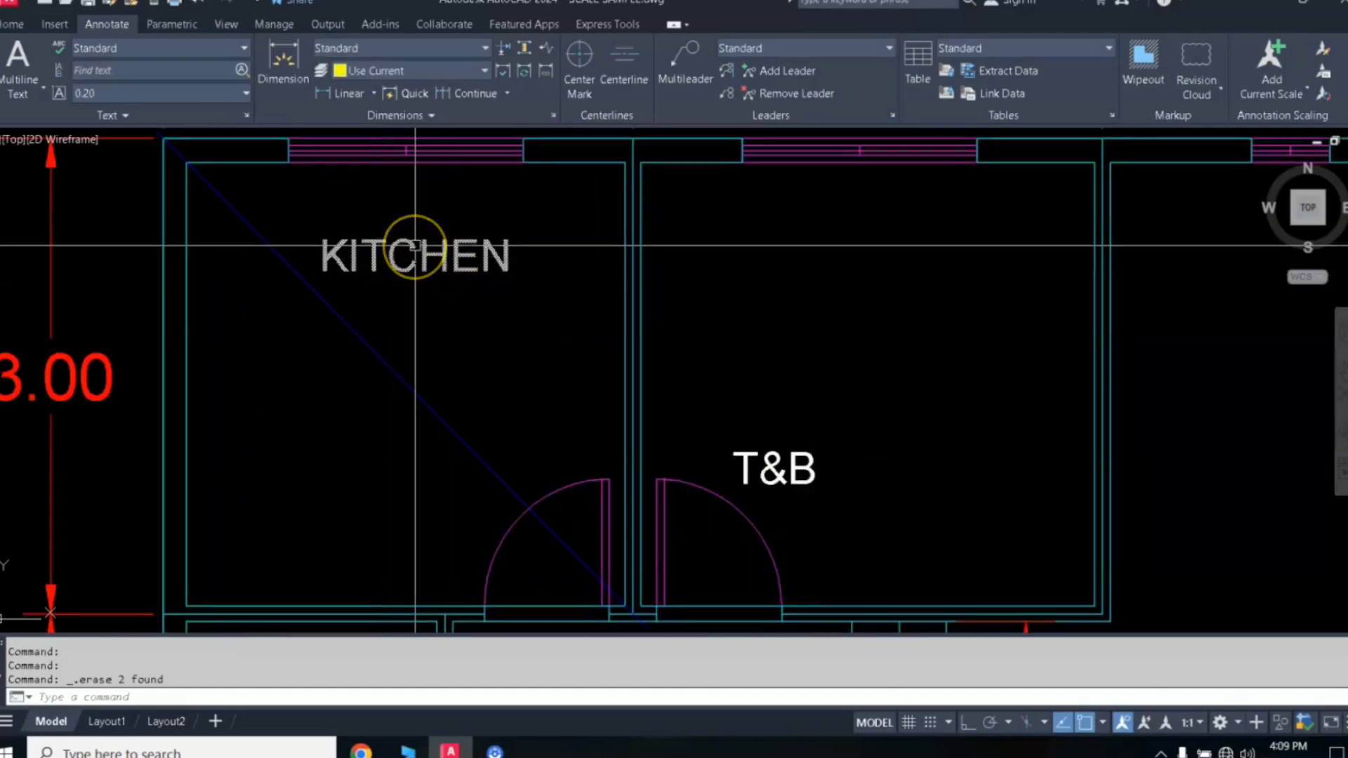
{"action": "scroll", "coordinate": [414, 246], "scroll_direction": "down", "scroll_amount": 4}
{"action": "type", "text": "m"}
{"action": "key", "text": "Return"}
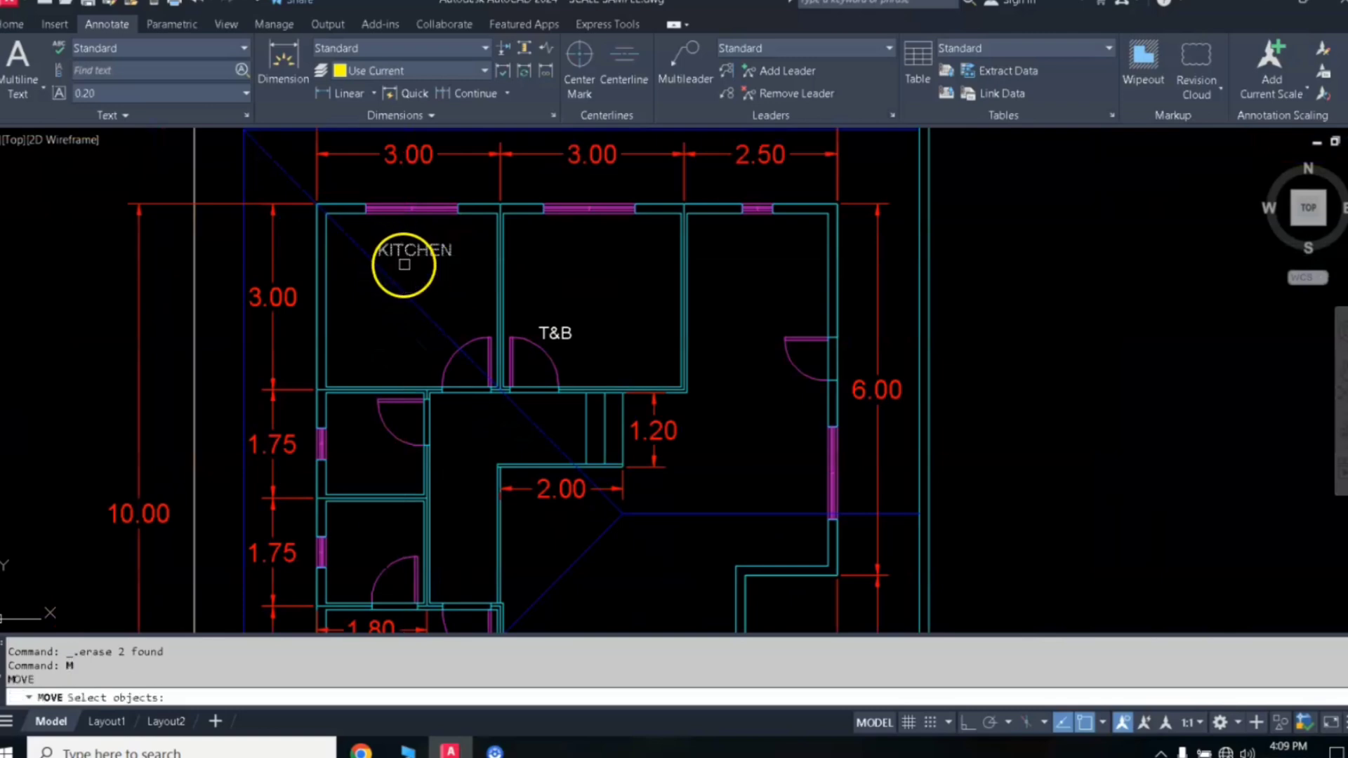
{"action": "left_click", "coordinate": [415, 253]}
{"action": "key", "text": "Return"}
{"action": "left_click", "coordinate": [417, 250]}
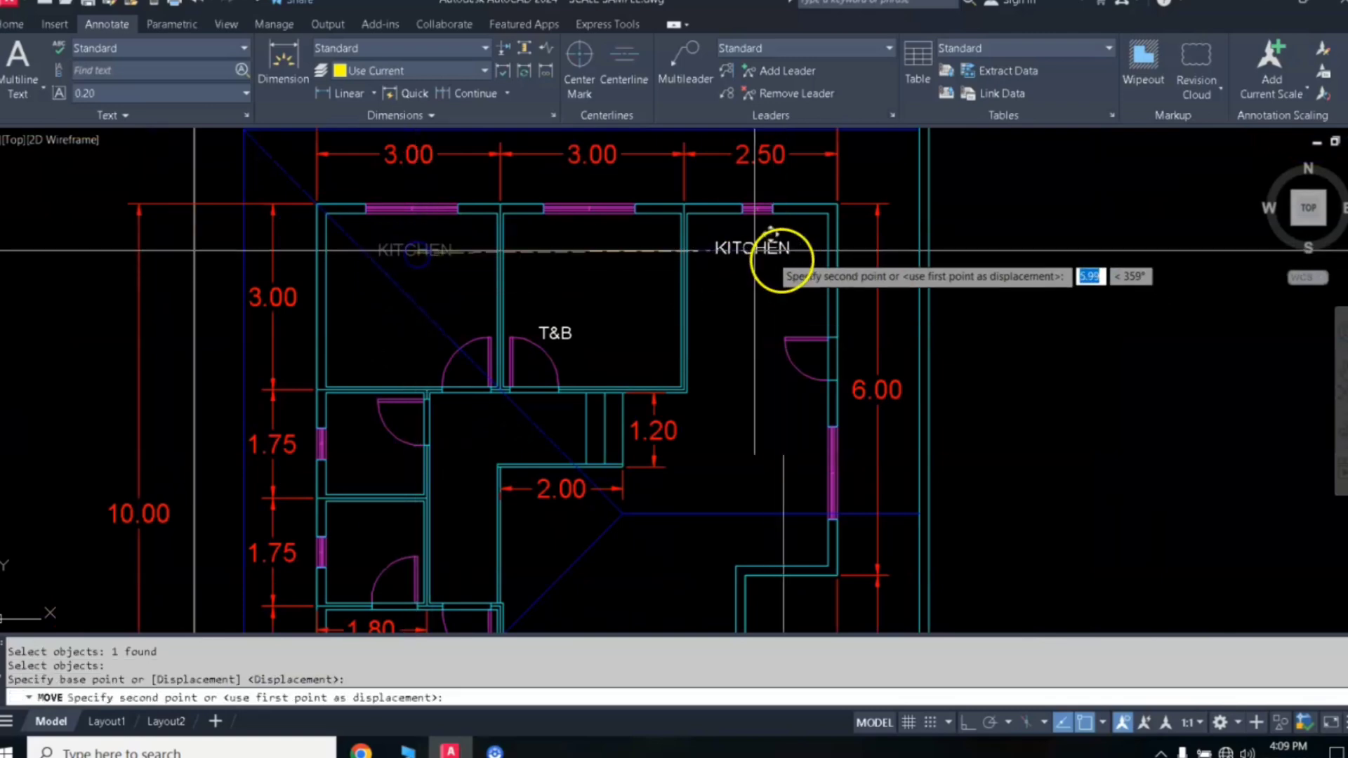
{"action": "left_click", "coordinate": [753, 252]}
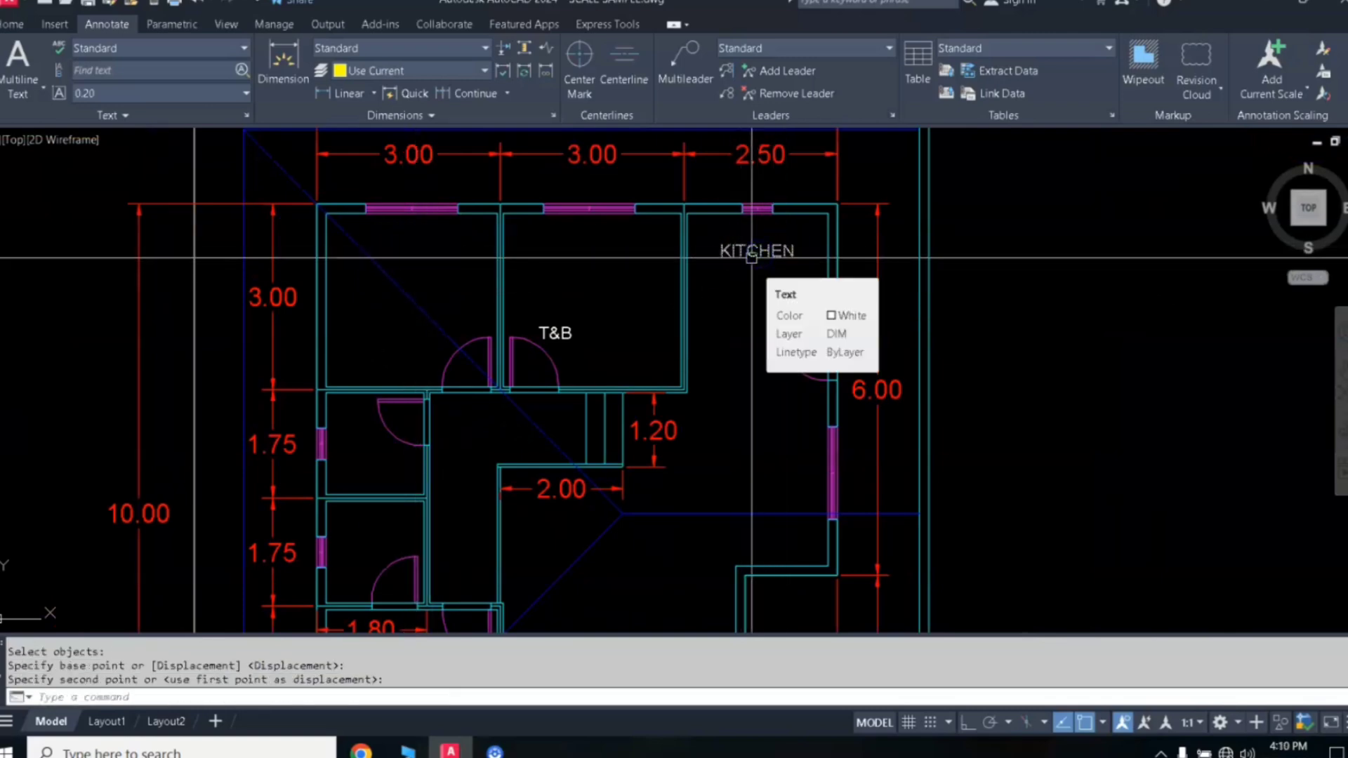
- Copy the KITCHEN label into the upper-middle room, the upper-left room, both small 1.75-high rooms and the large lower central area
{"action": "type", "text": "co"}
{"action": "key", "text": "Return"}
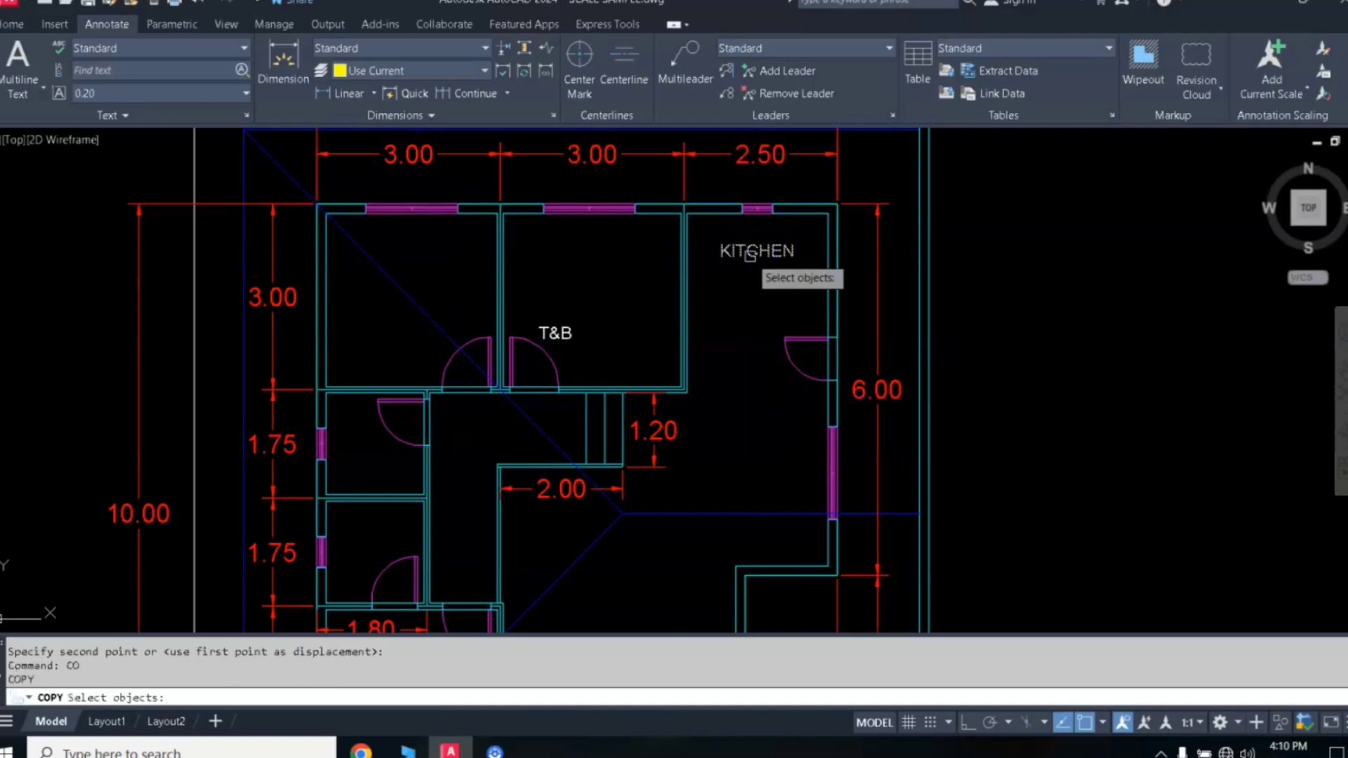
{"action": "left_click", "coordinate": [750, 257]}
{"action": "key", "text": "Return"}
{"action": "left_click", "coordinate": [751, 252]}
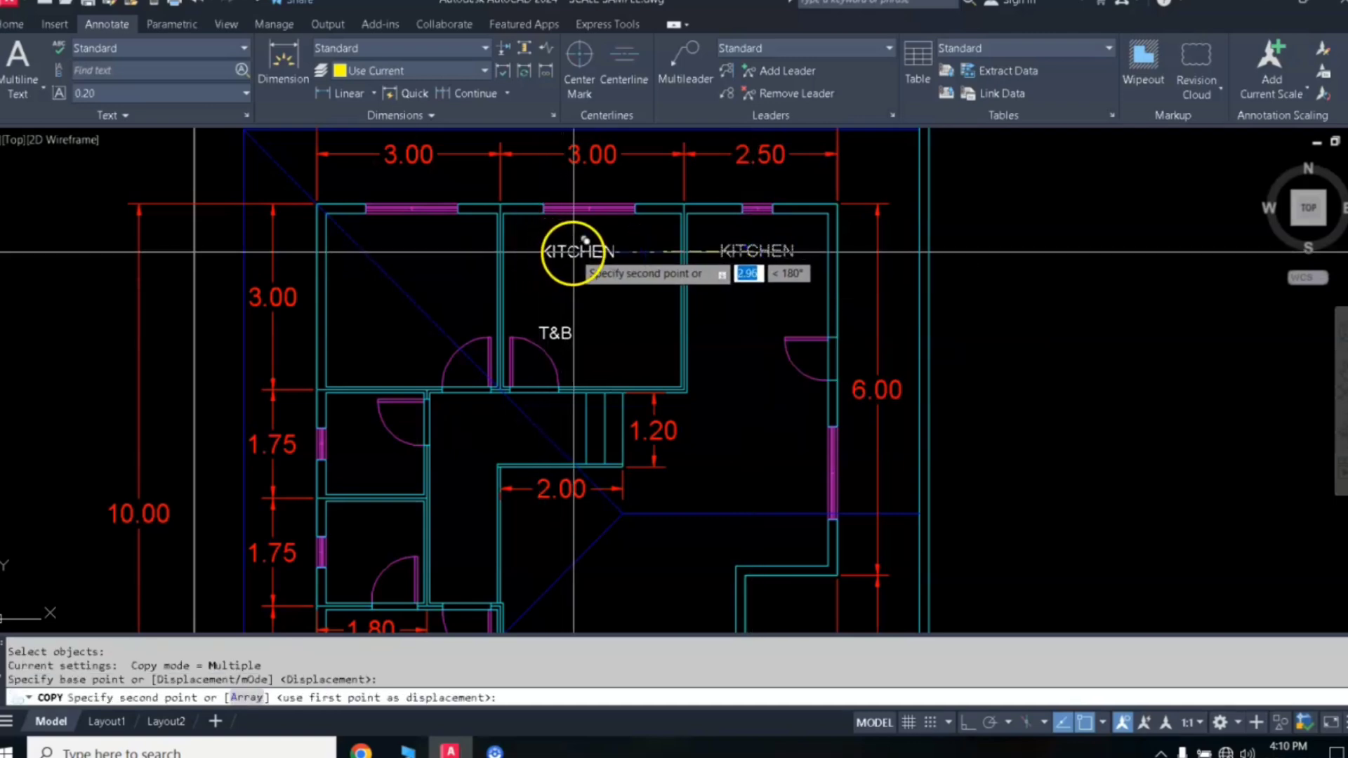
{"action": "left_click", "coordinate": [580, 250]}
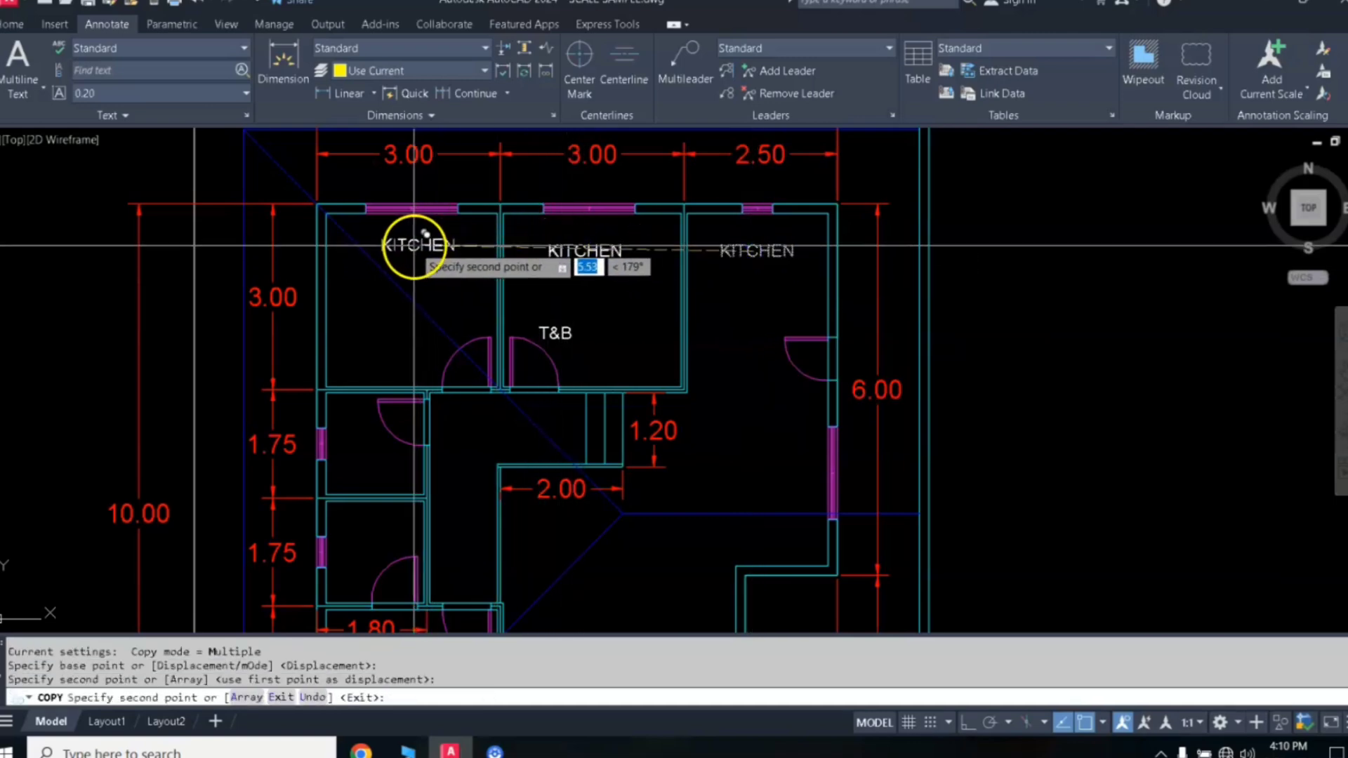
{"action": "left_click", "coordinate": [409, 244]}
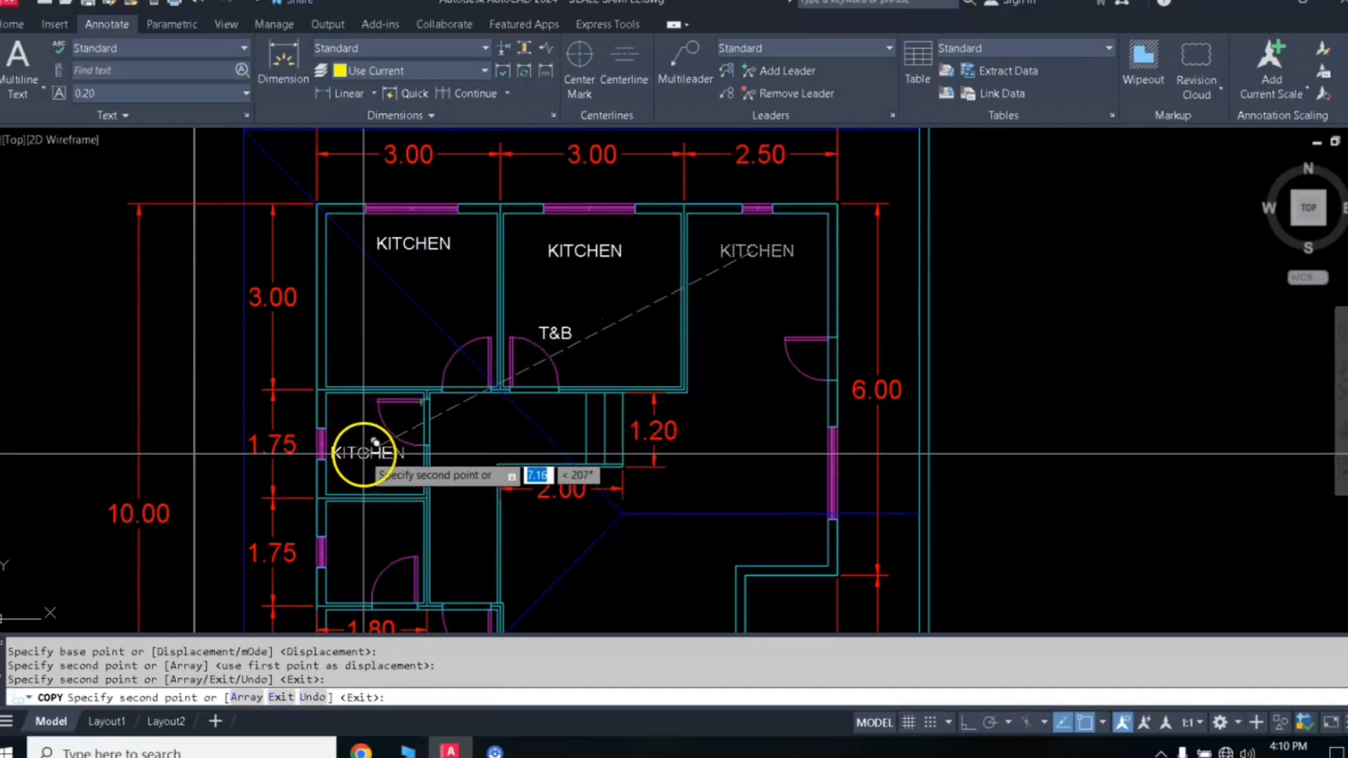
{"action": "left_click", "coordinate": [364, 451]}
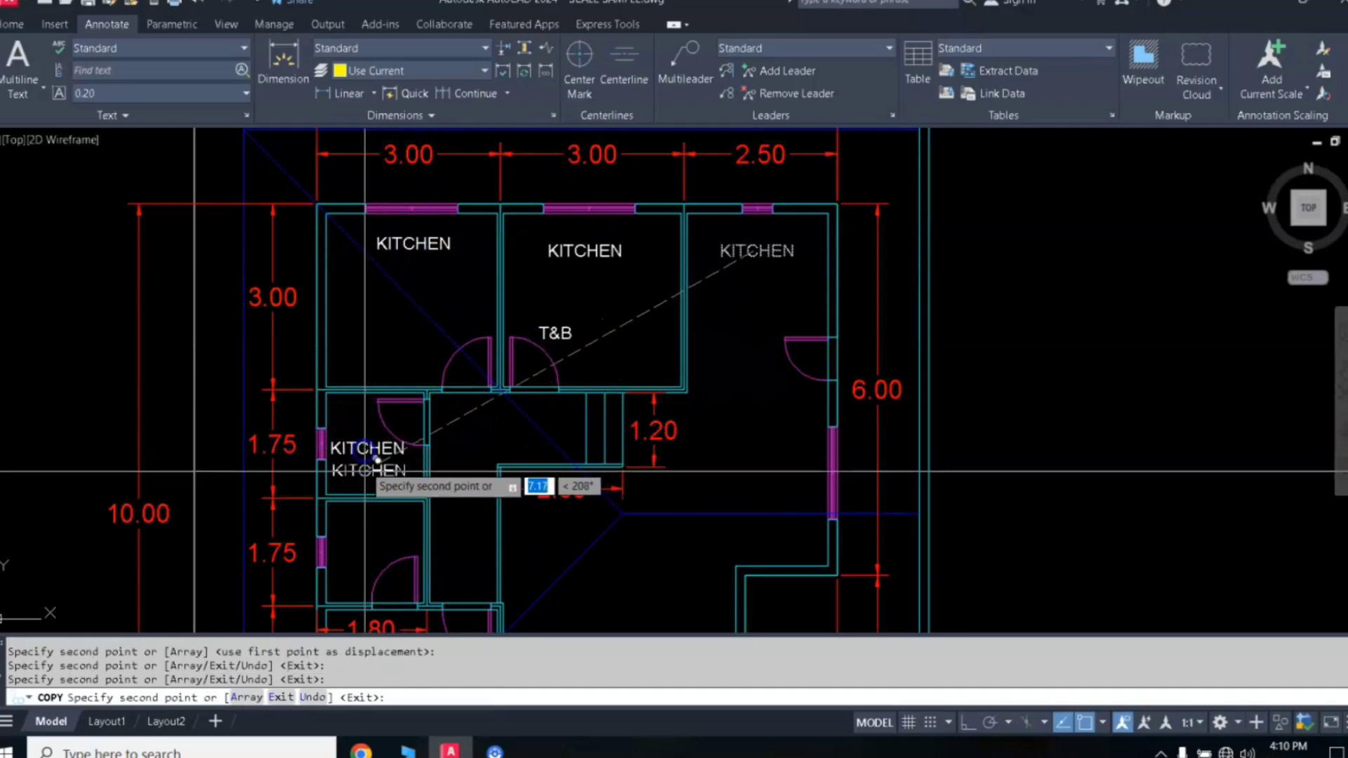
{"action": "left_click", "coordinate": [370, 546]}
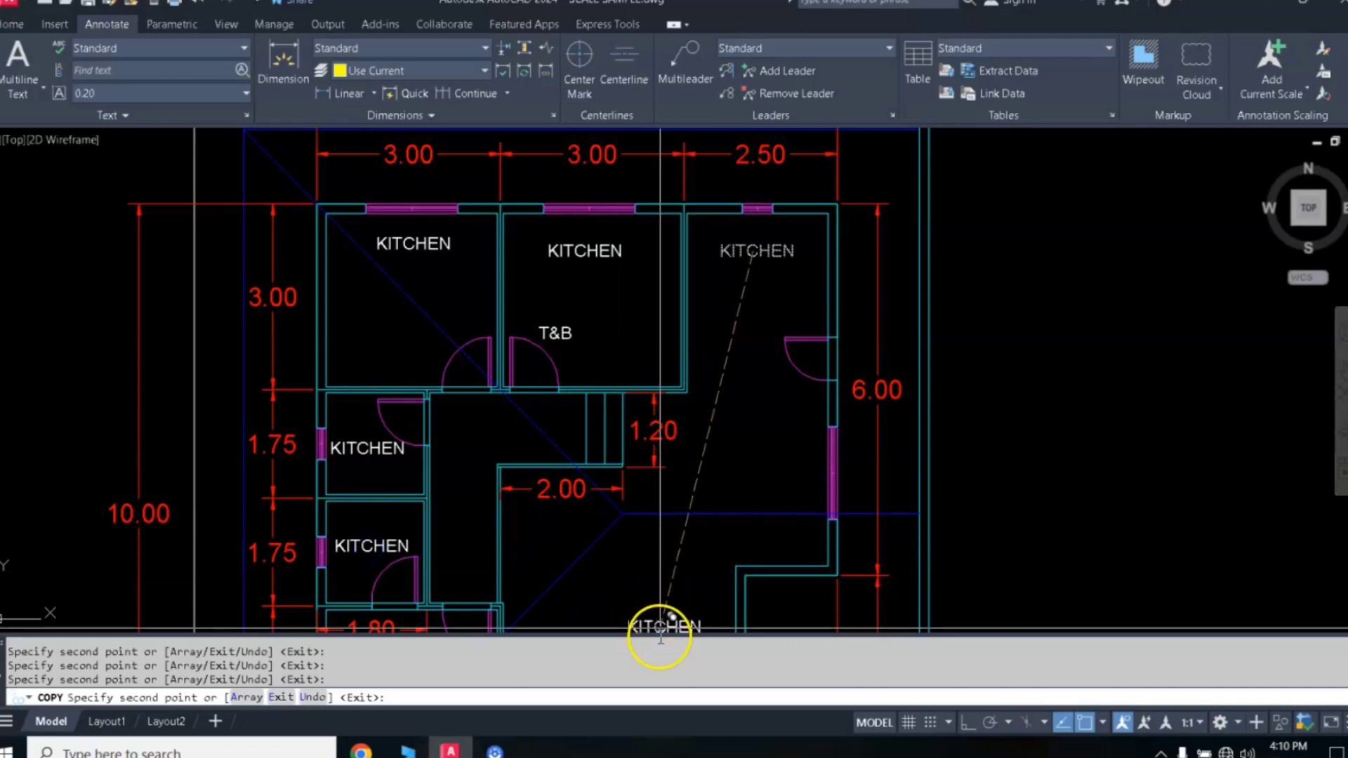
{"action": "left_click", "coordinate": [663, 615]}
{"action": "key", "text": "Escape"}
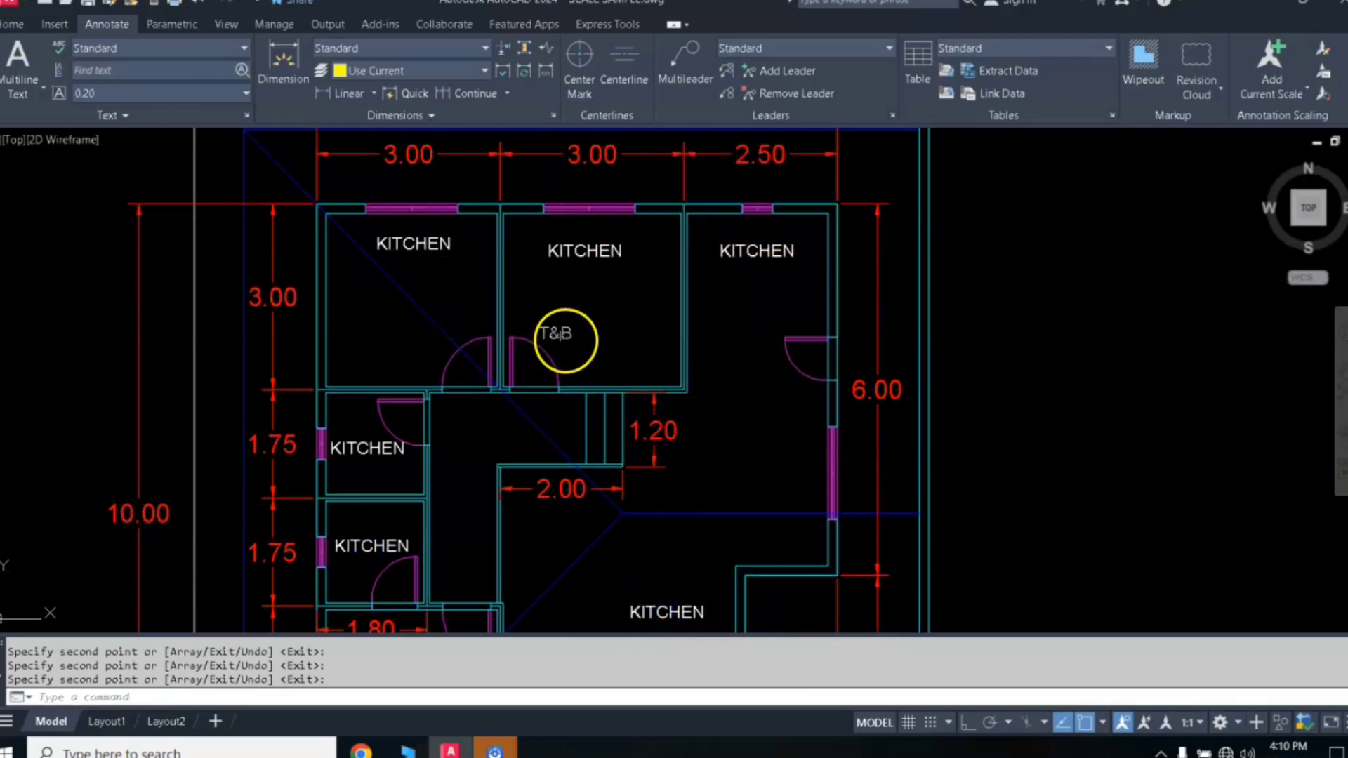
- Erase the T&B label in the upper-middle room
{"action": "left_click", "coordinate": [564, 335]}
{"action": "key", "text": "Delete"}
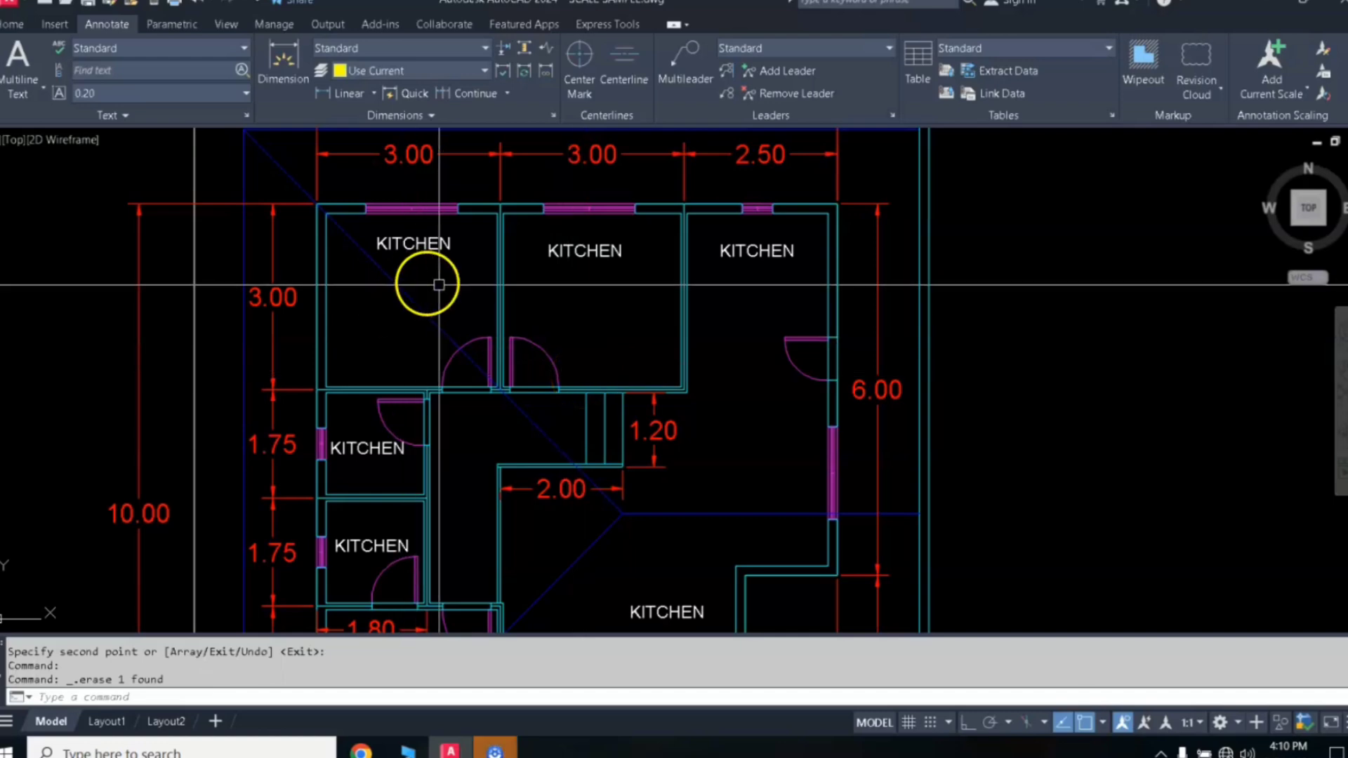
- Change the KITCHEN label in the upper-left room to BEDROOM
{"action": "double_click", "coordinate": [436, 247]}
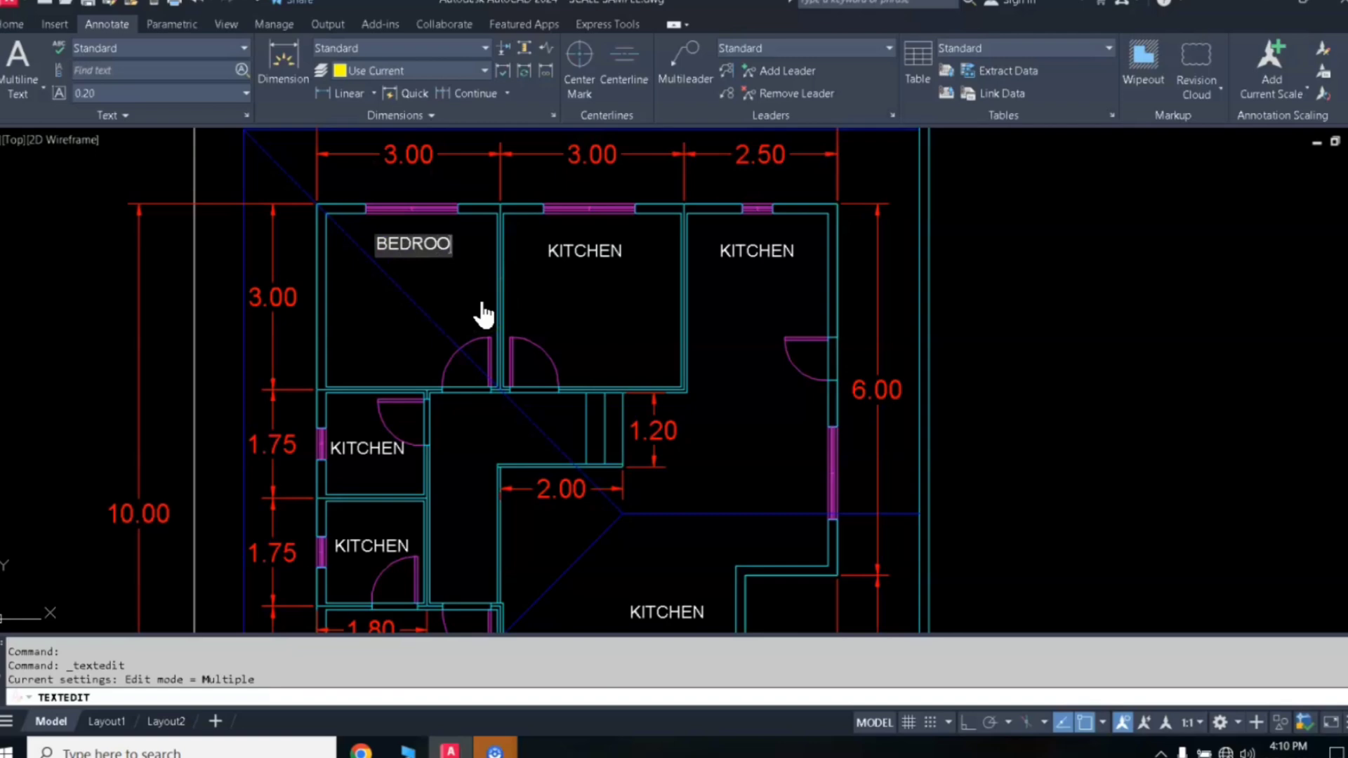
{"action": "left_click", "coordinate": [551, 306]}
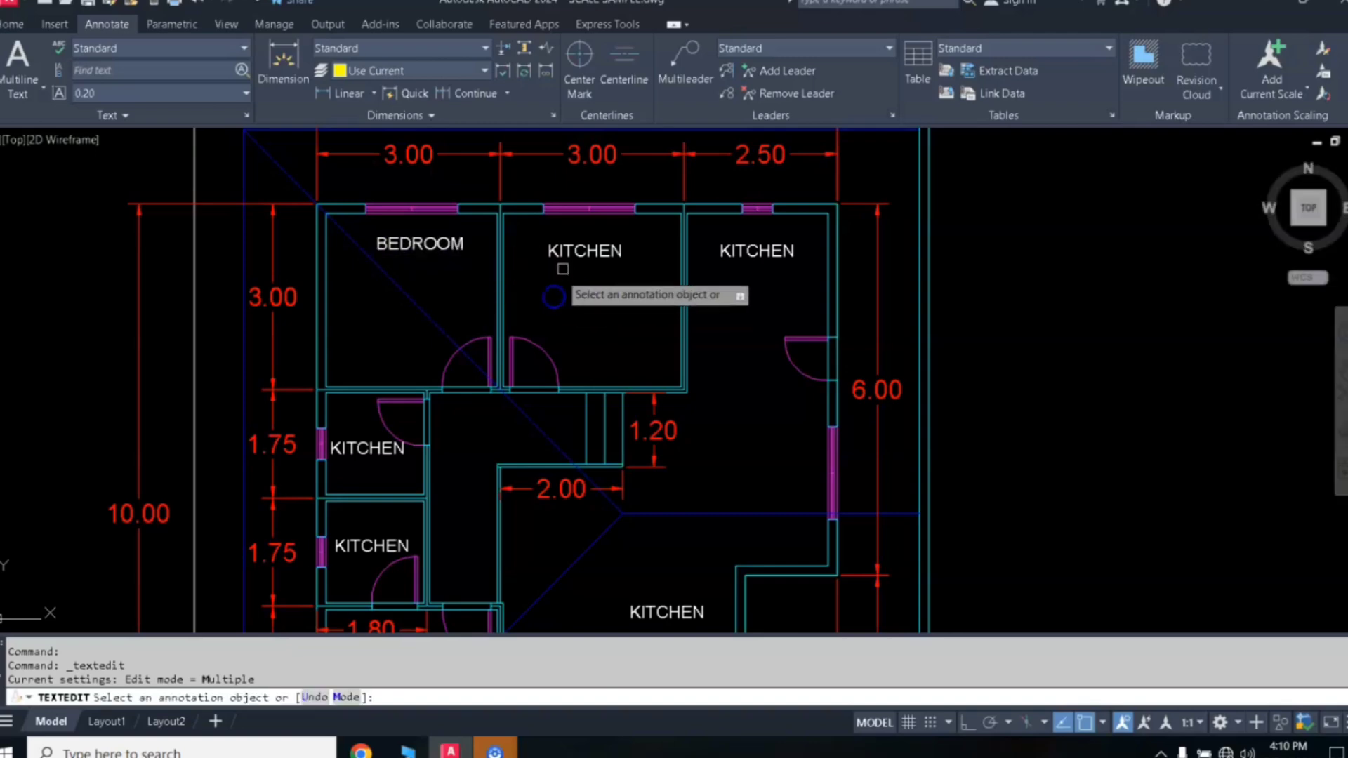
{"action": "key", "text": "Escape"}
- Erase the upper-middle room's KITCHEN label and copy the BEDROOM label into that room and the lower-left 3.50-high room
{"action": "left_click", "coordinate": [585, 251]}
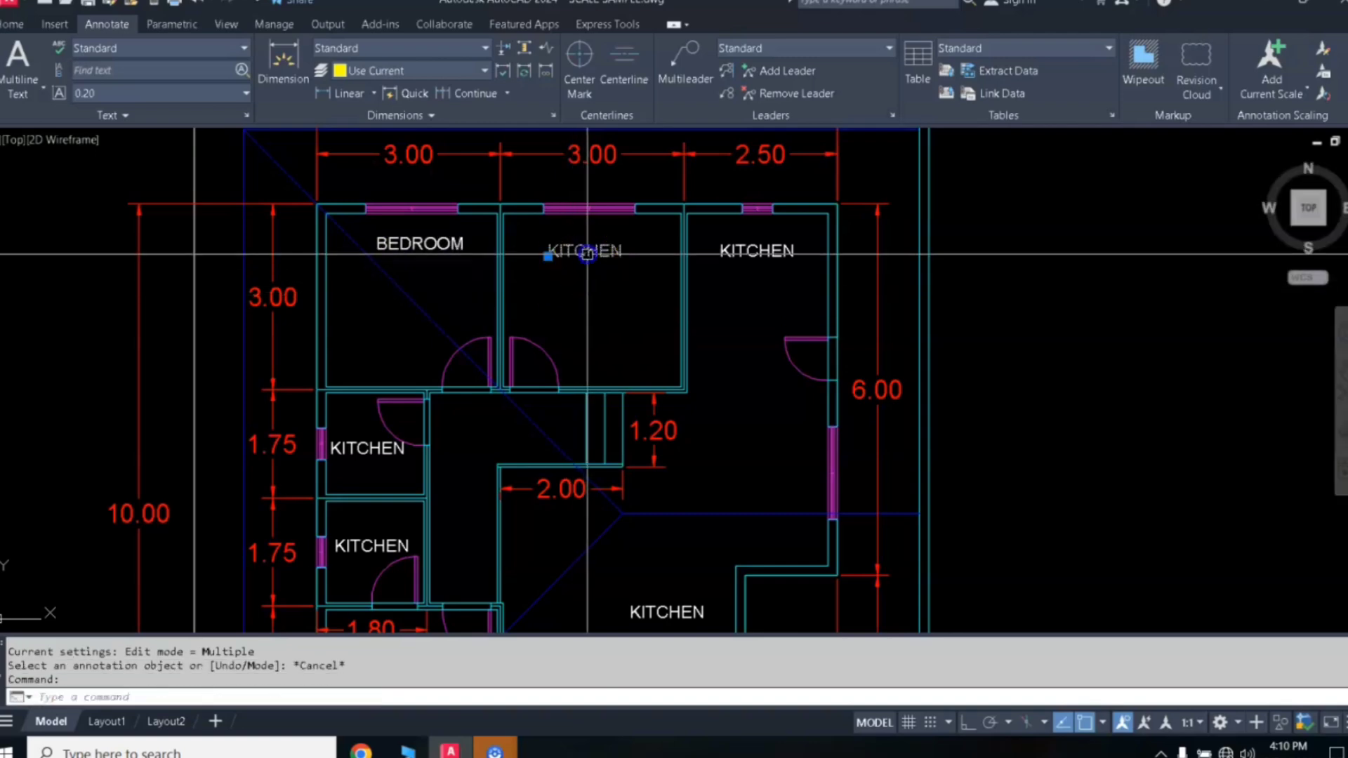
{"action": "key", "text": "Delete"}
{"action": "left_click", "coordinate": [443, 253]}
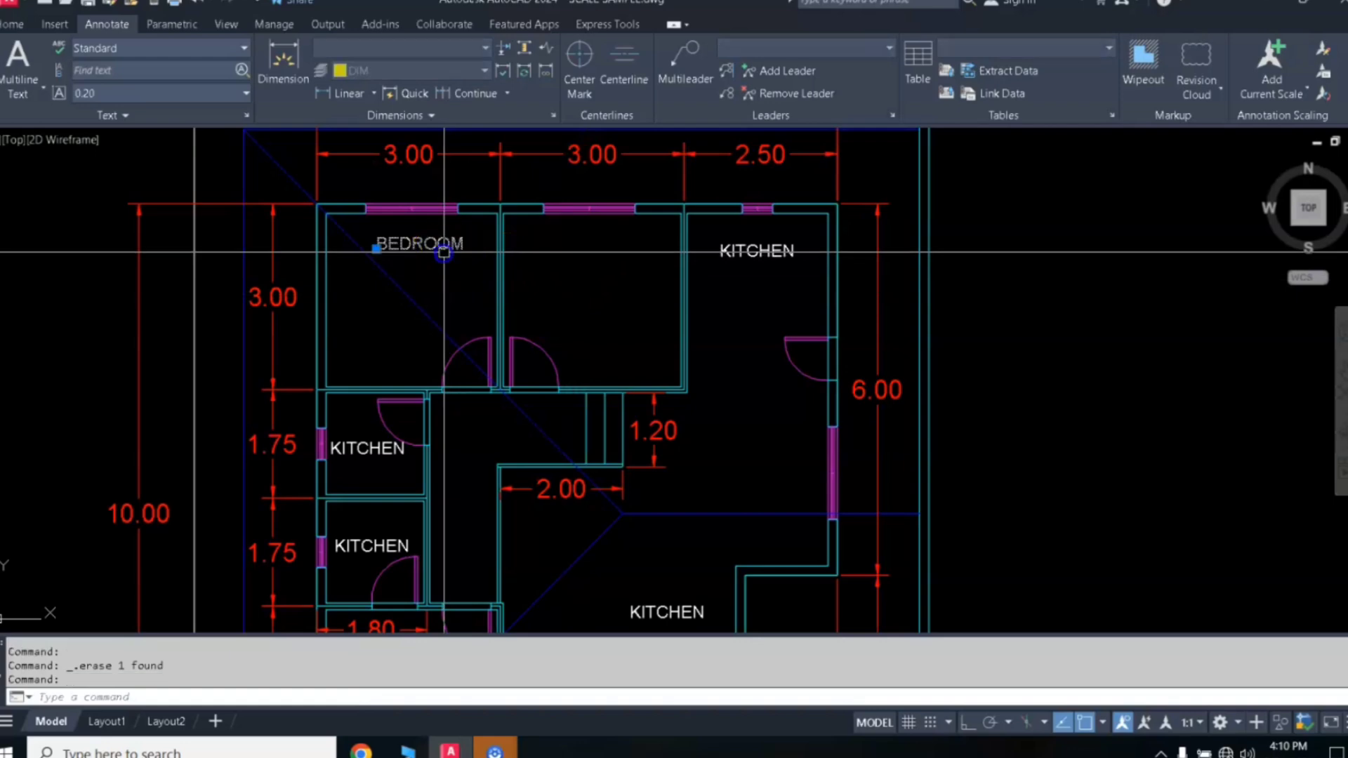
{"action": "type", "text": "co"}
{"action": "key", "text": "Return"}
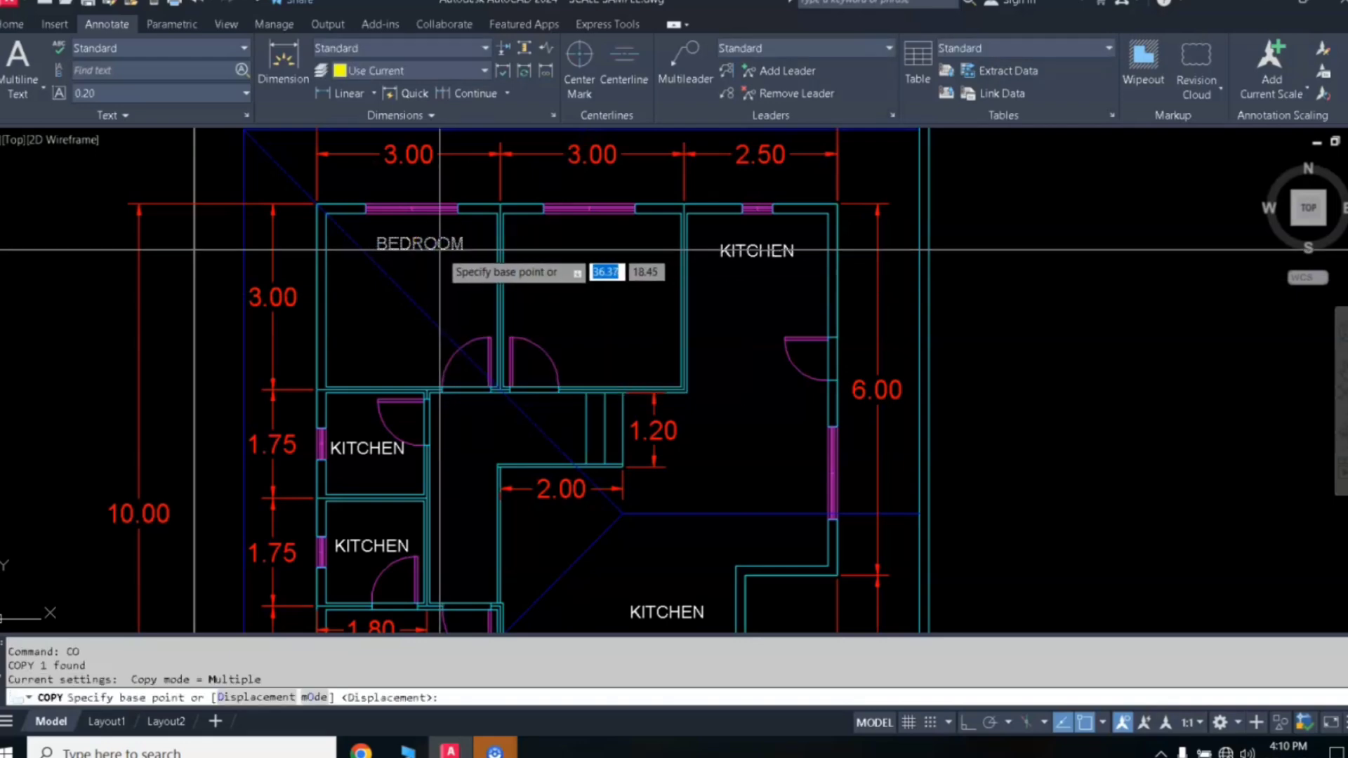
{"action": "left_click", "coordinate": [435, 247]}
{"action": "left_click", "coordinate": [611, 247]}
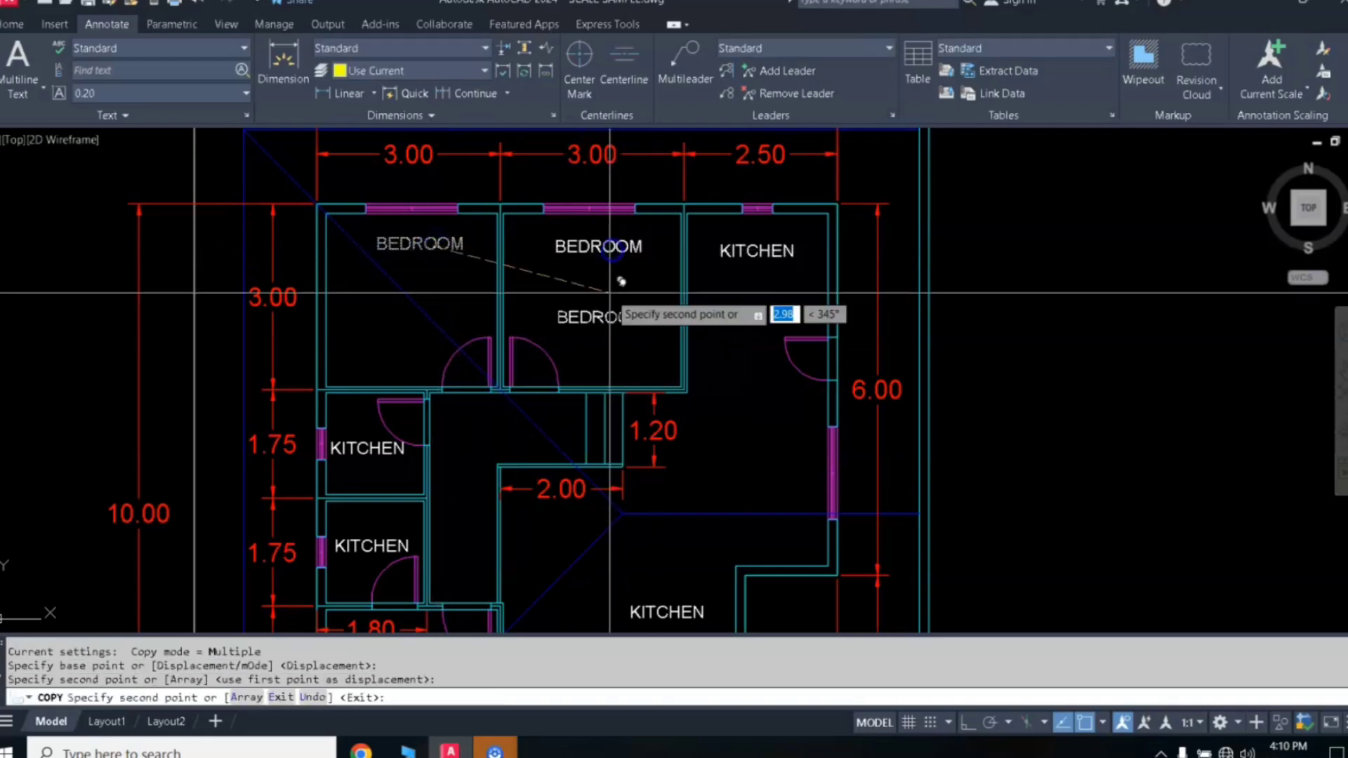
{"action": "middle_click_drag", "start_coordinate": [620, 405], "coordinate": [727, 207]}
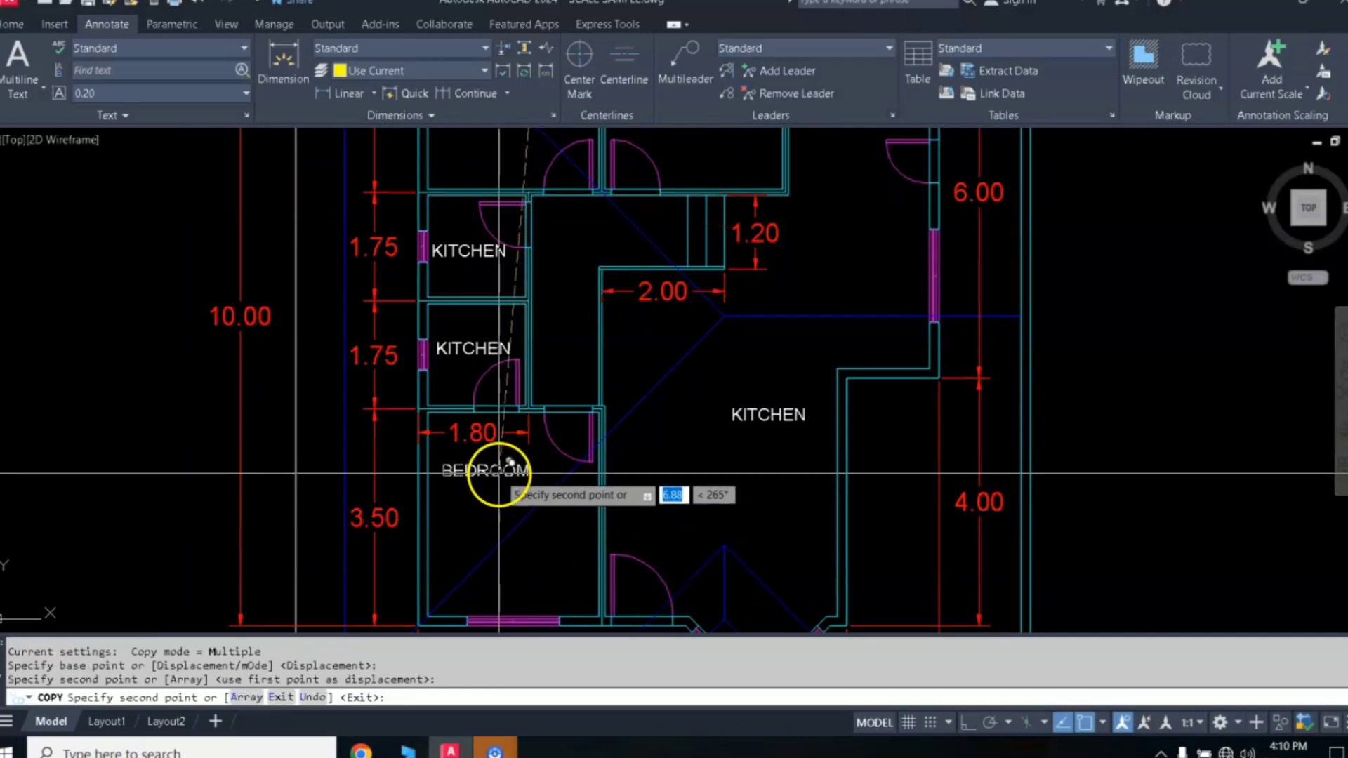
{"action": "left_click", "coordinate": [511, 479]}
{"action": "key", "text": "Return"}
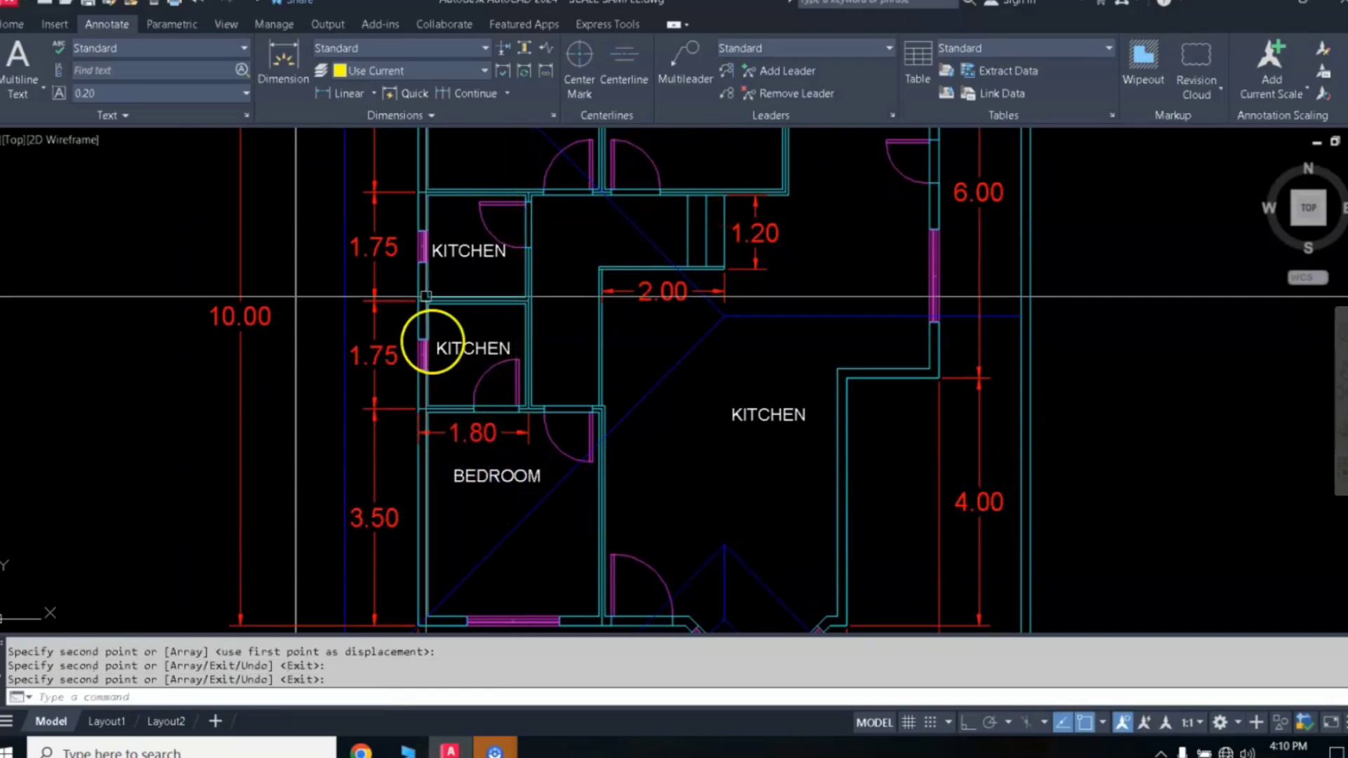
- Change the KITCHEN label in the upper of the two small 1.75-high rooms to T&B
{"action": "scroll", "coordinate": [436, 264], "scroll_direction": "up", "scroll_amount": 4}
{"action": "double_click", "coordinate": [504, 219]}
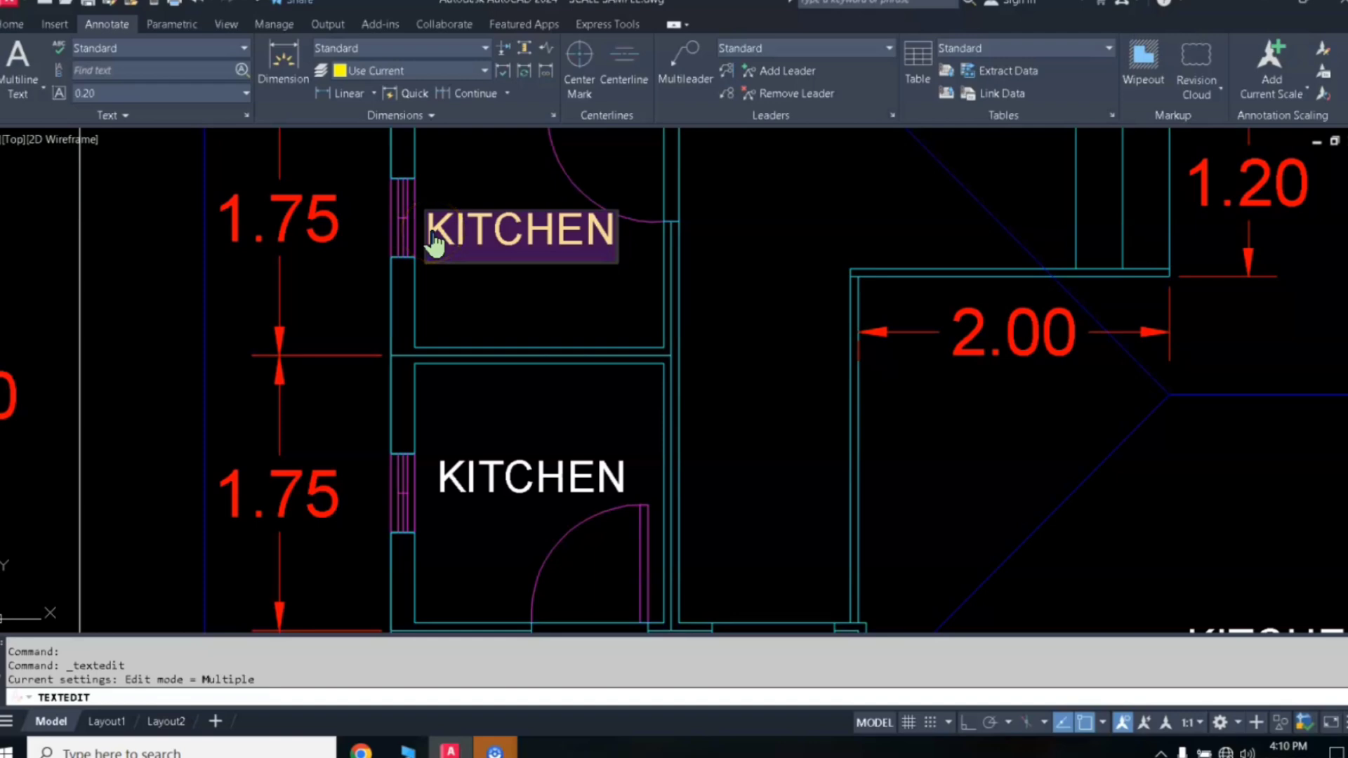
{"action": "type", "text": "T&B"}
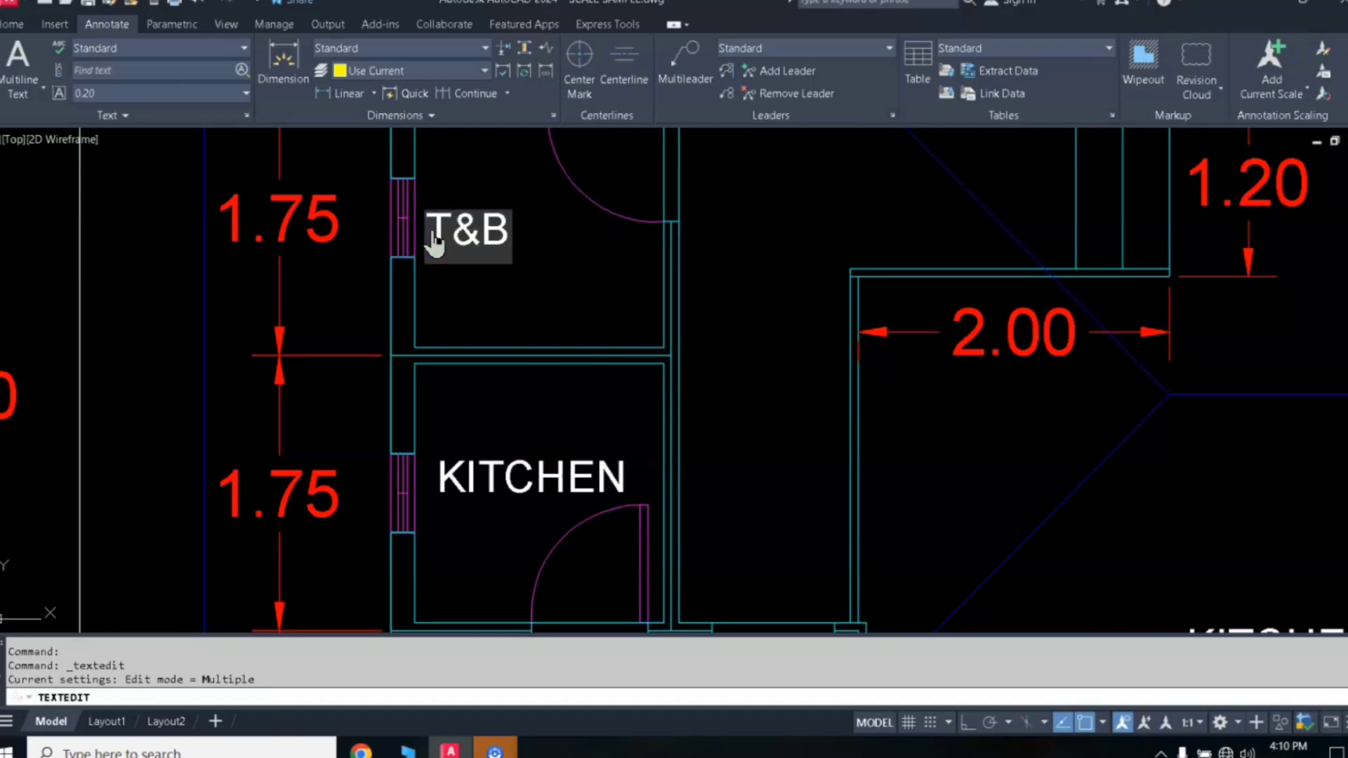
{"action": "left_click", "coordinate": [520, 341]}
{"action": "key", "text": "Escape"}
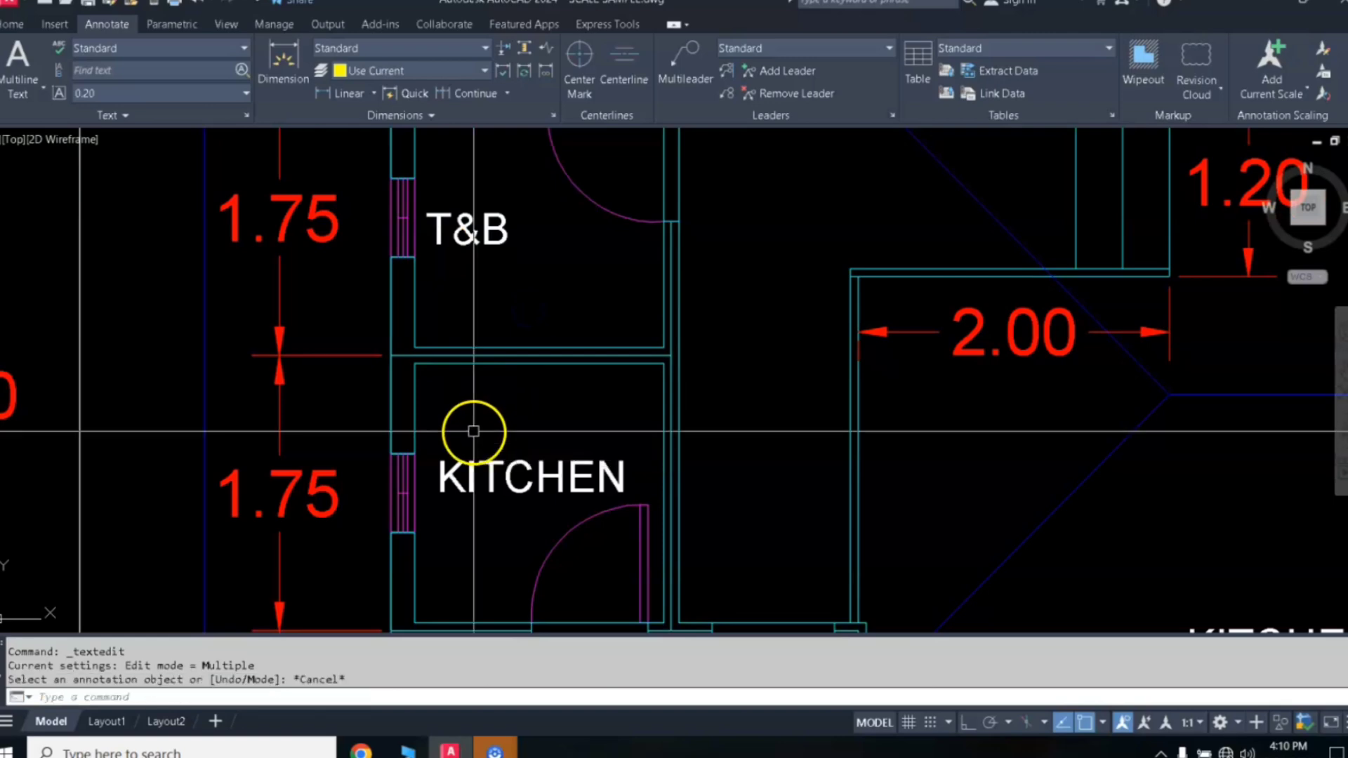
- Replace the KITCHEN label in the lower small 1.75-high room with a copy of the T&B label
{"action": "left_click", "coordinate": [476, 473]}
{"action": "key", "text": "Delete"}
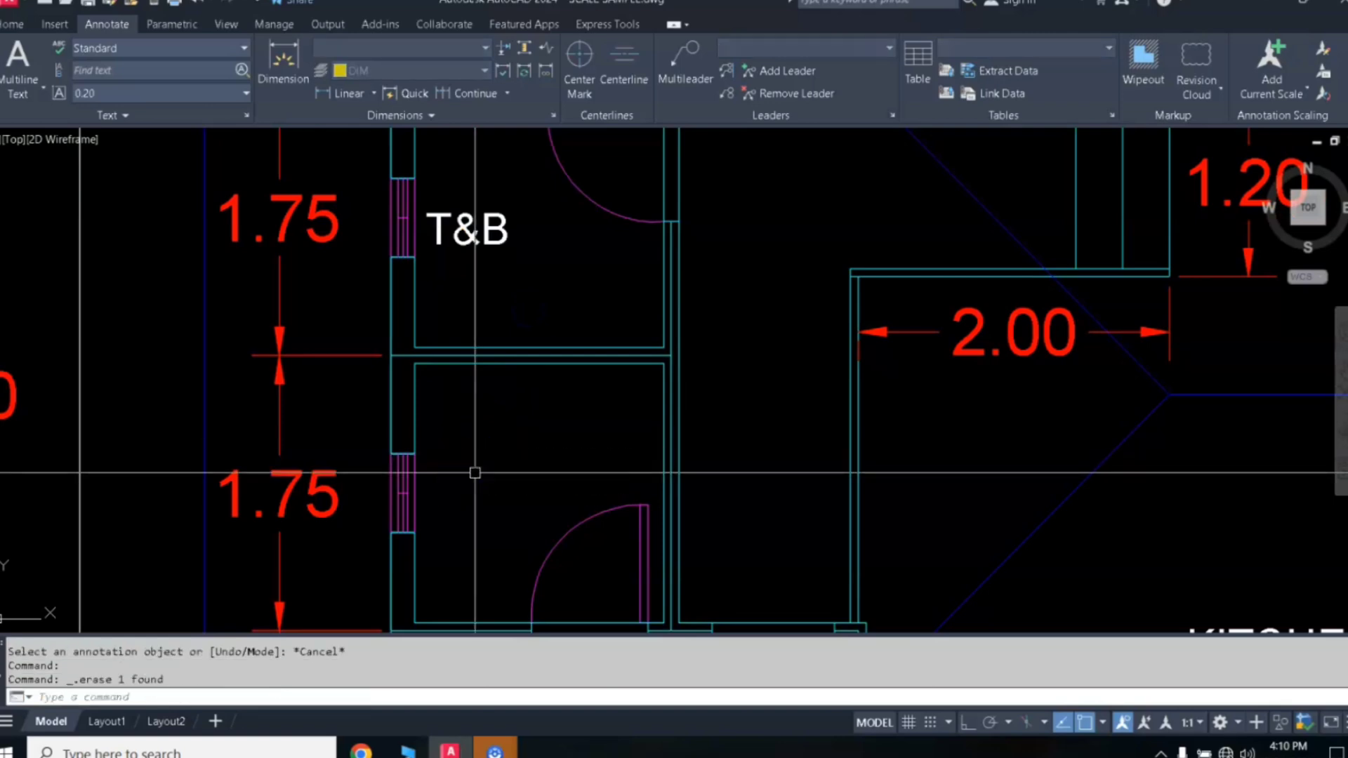
{"action": "left_click", "coordinate": [472, 225]}
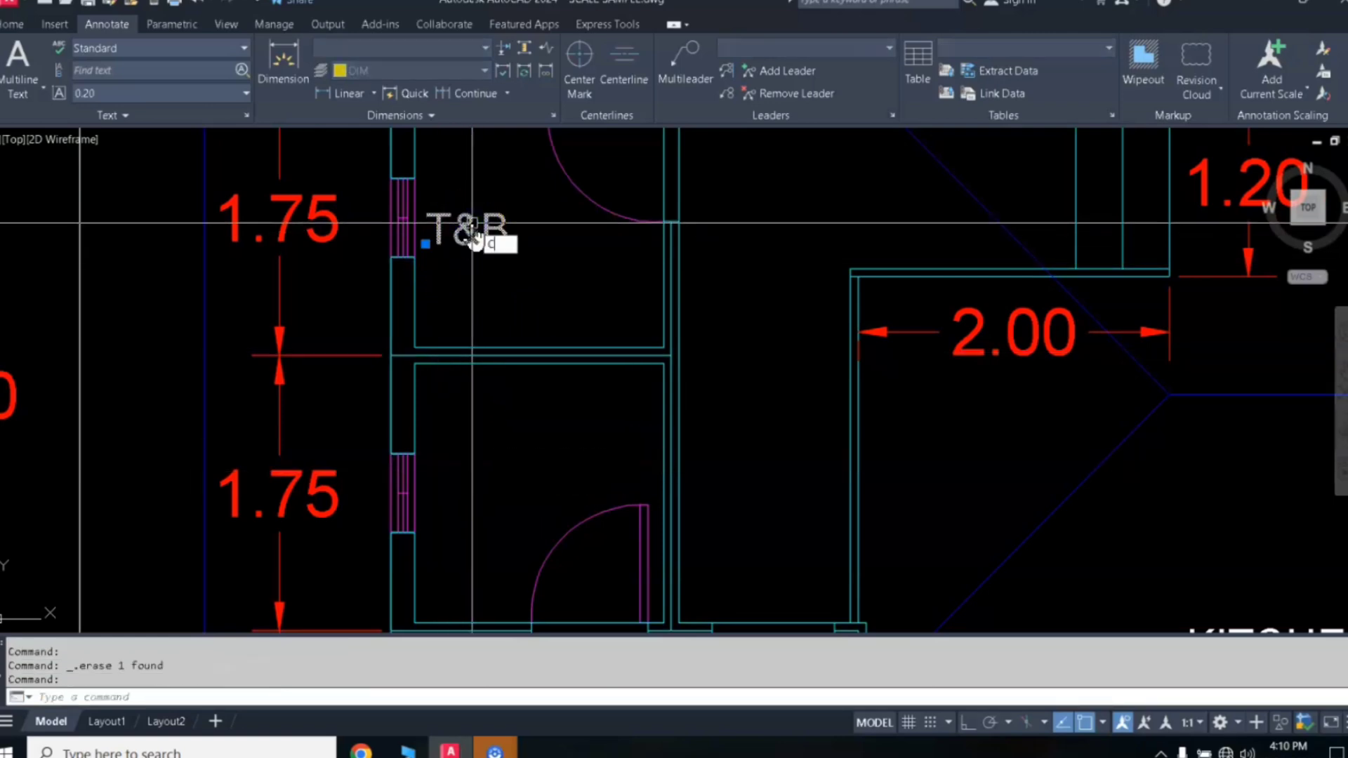
{"action": "type", "text": "o"}
{"action": "key", "text": "Return"}
{"action": "left_click", "coordinate": [475, 239]}
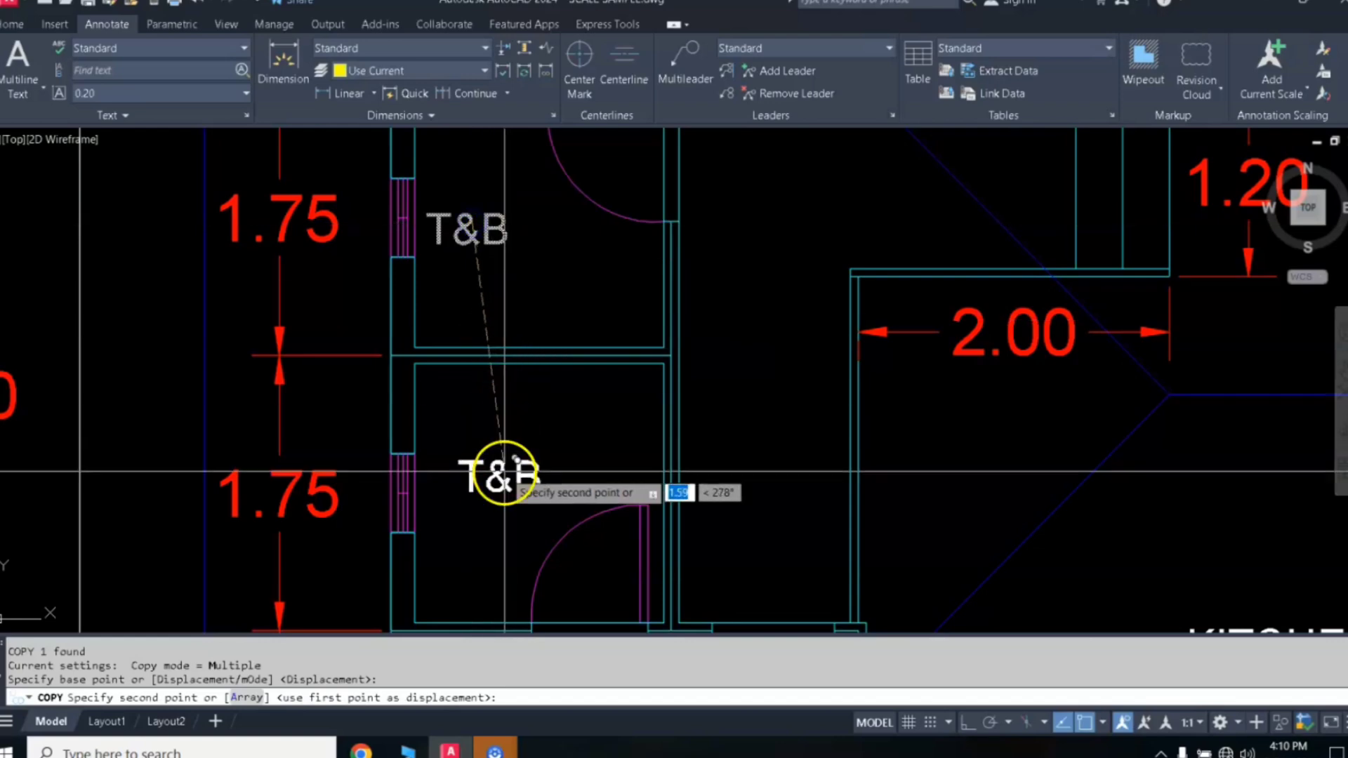
{"action": "left_click", "coordinate": [499, 486]}
{"action": "scroll", "coordinate": [578, 388], "scroll_direction": "down", "scroll_amount": 5}
{"action": "key", "text": "Return"}
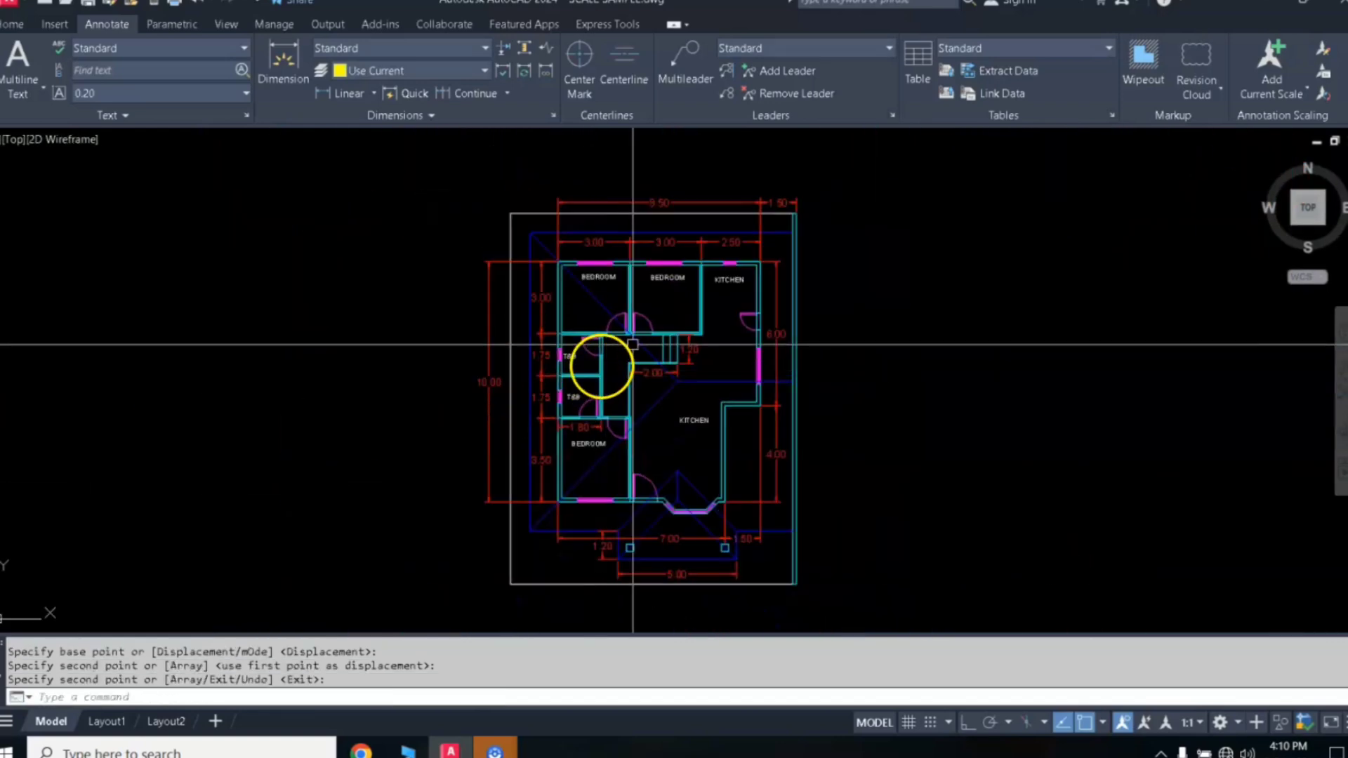
- Review the room labels across the whole floor plan, including the upper-right room and the large lower central area
{"action": "scroll", "coordinate": [632, 344], "scroll_direction": "up", "scroll_amount": 3}
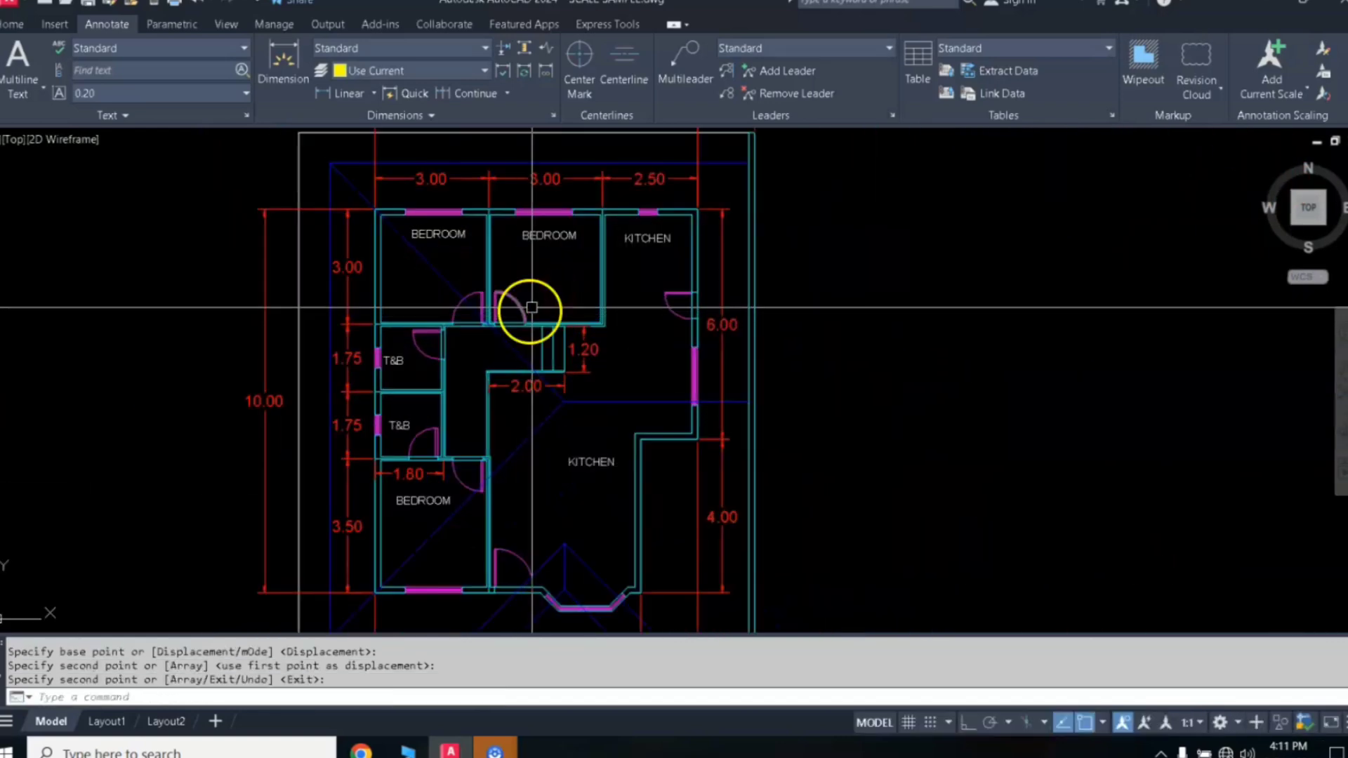
{"action": "middle_click_drag", "start_coordinate": [538, 286], "coordinate": [599, 278]}
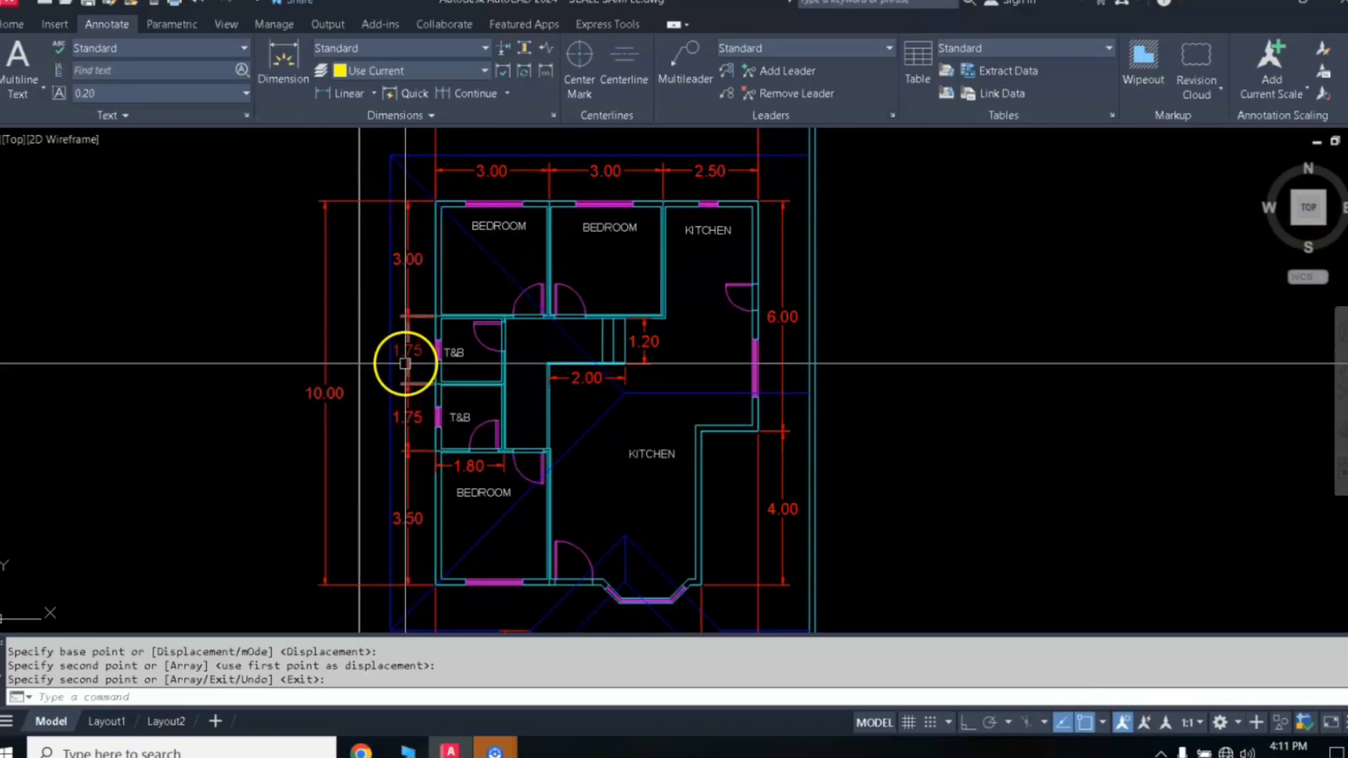
{"action": "middle_click_drag", "start_coordinate": [702, 263], "coordinate": [610, 266]}
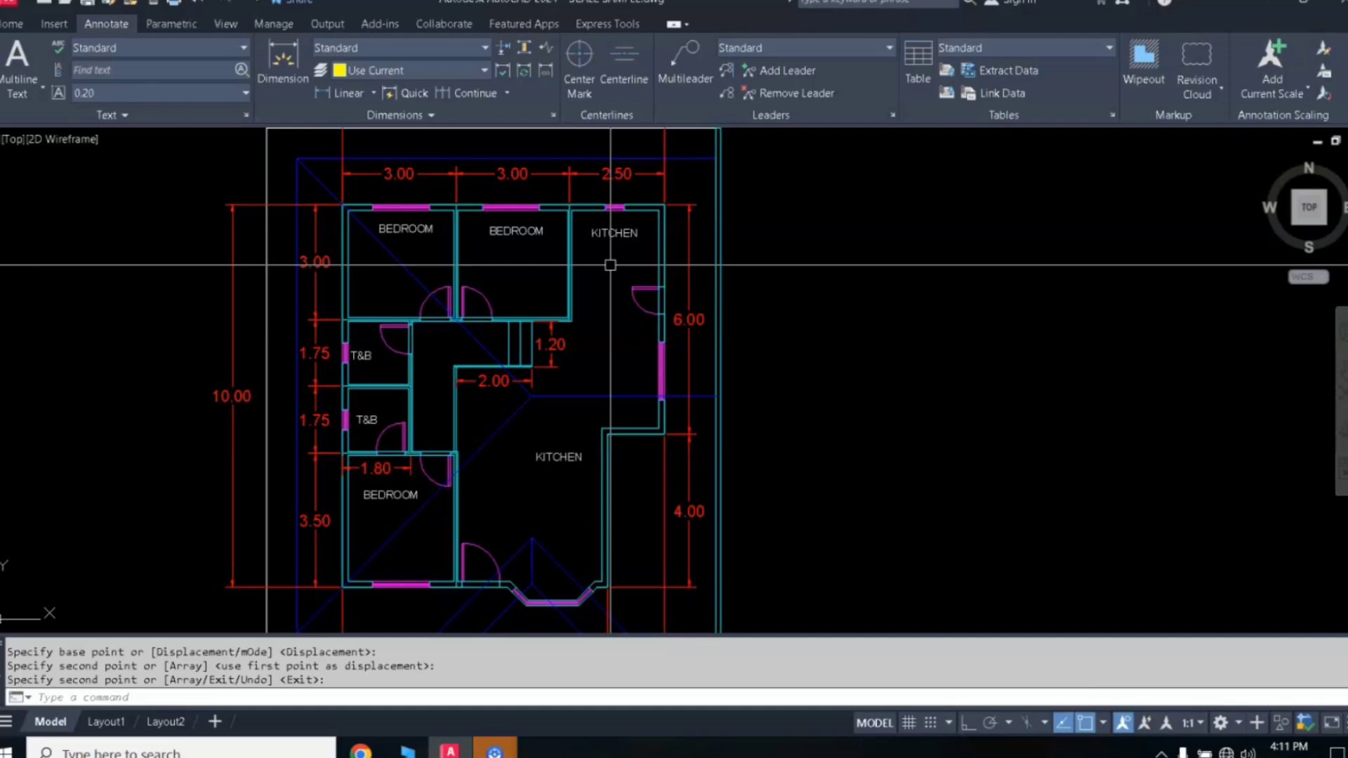
{"action": "scroll", "coordinate": [623, 280], "scroll_direction": "down", "scroll_amount": 2}
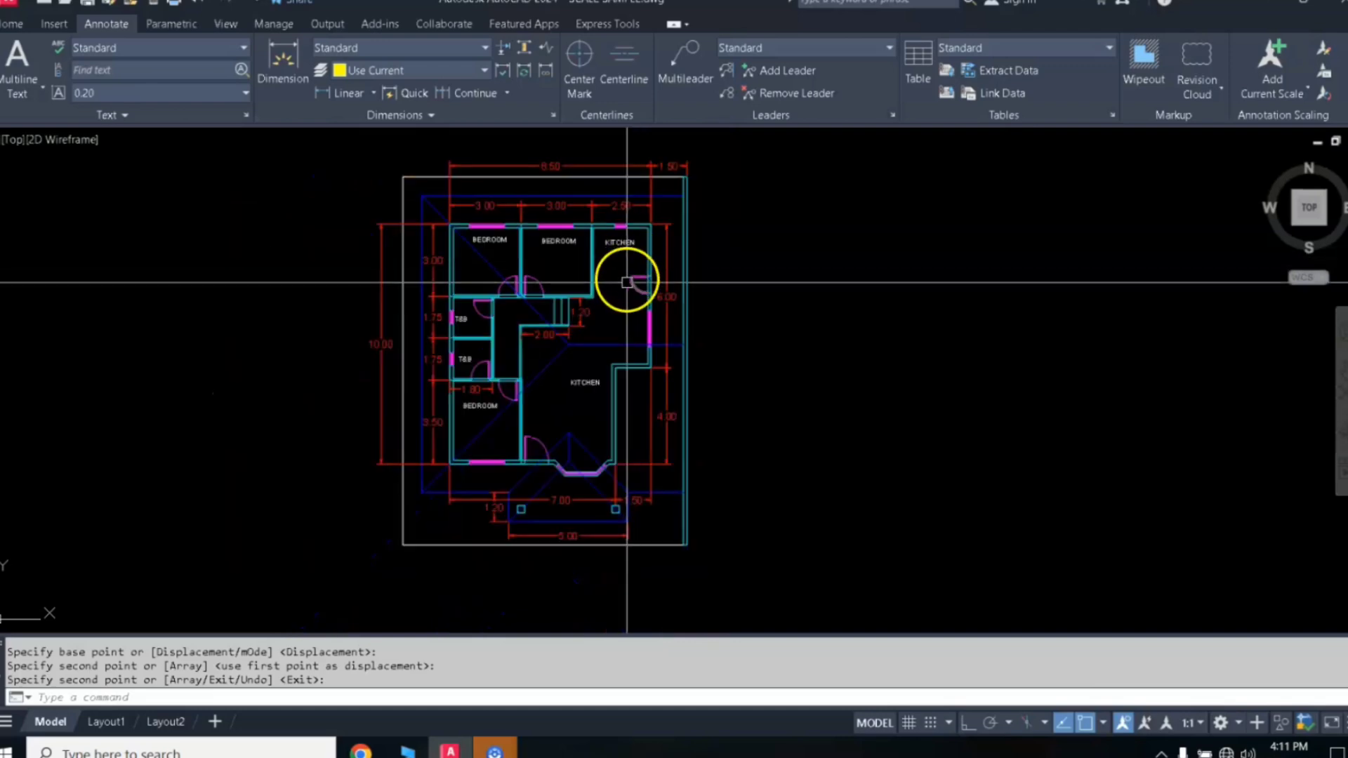
{"action": "scroll", "coordinate": [574, 323], "scroll_direction": "up", "scroll_amount": 4}
{"action": "scroll", "coordinate": [575, 323], "scroll_direction": "down", "scroll_amount": 2}
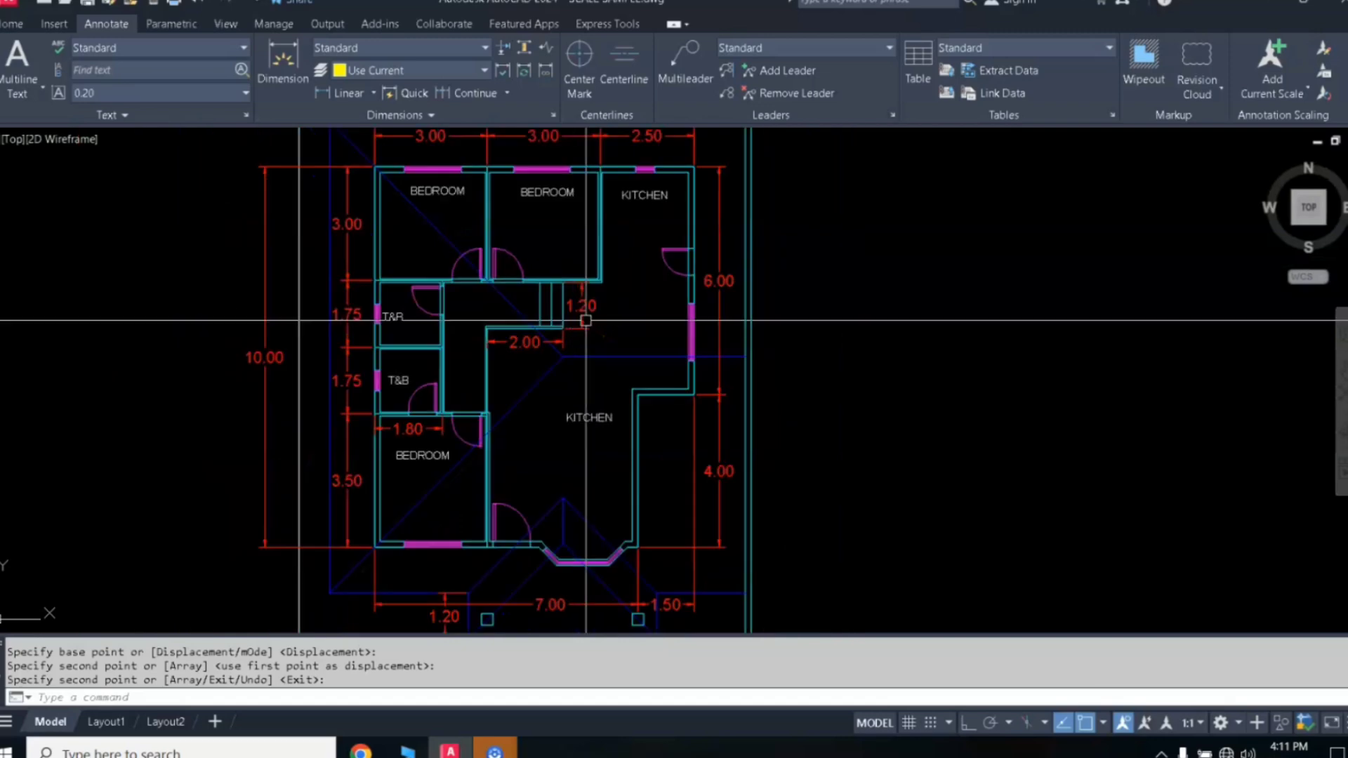
{"action": "middle_click_drag", "start_coordinate": [590, 311], "coordinate": [599, 349]}
{"action": "scroll", "coordinate": [618, 270], "scroll_direction": "up", "scroll_amount": 2}
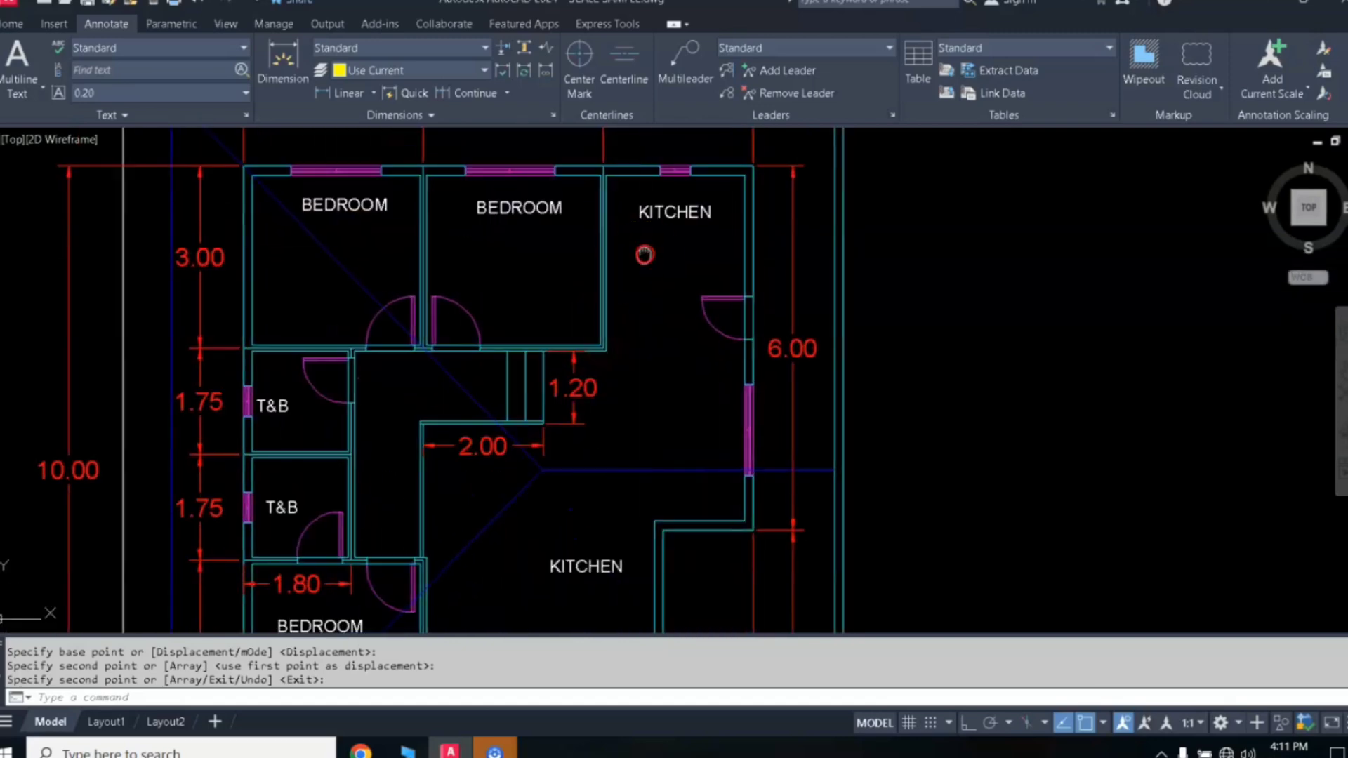
{"action": "middle_click_drag", "start_coordinate": [643, 256], "coordinate": [651, 368]}
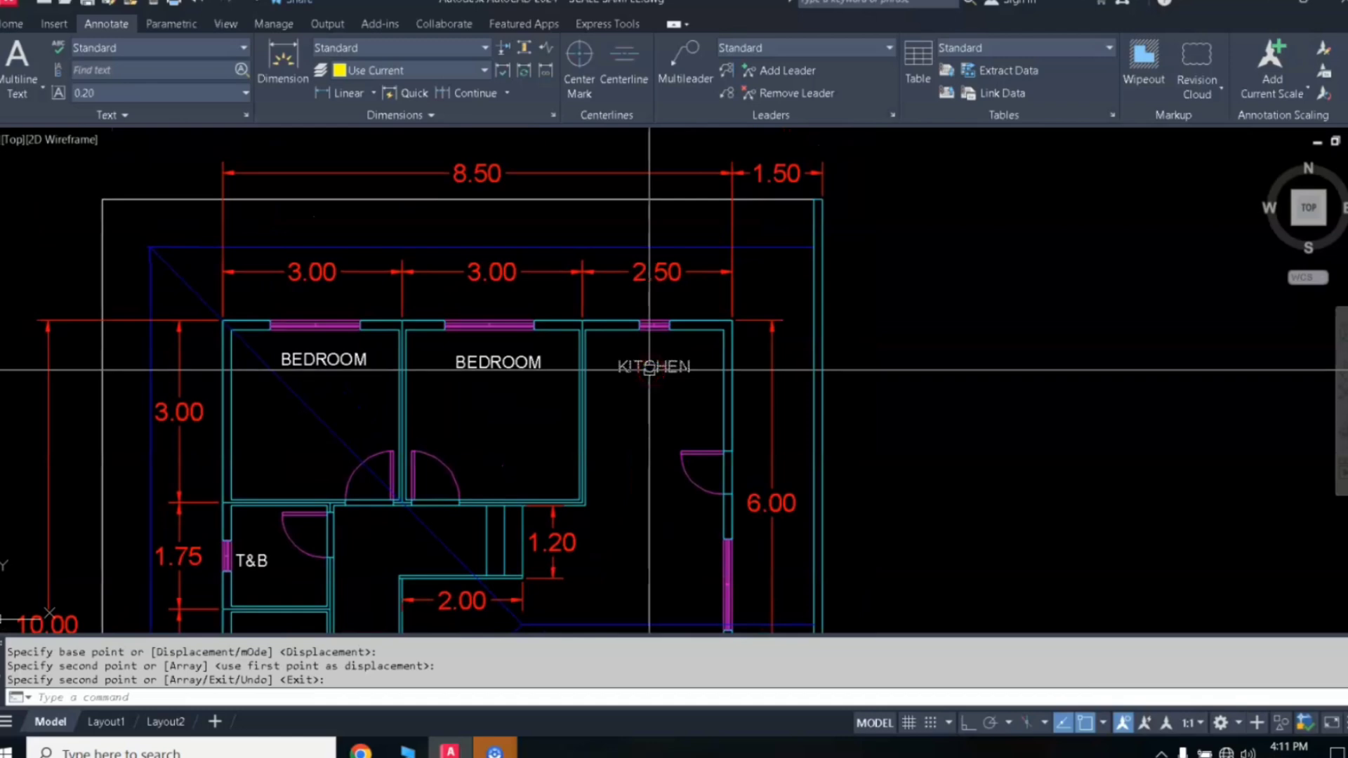